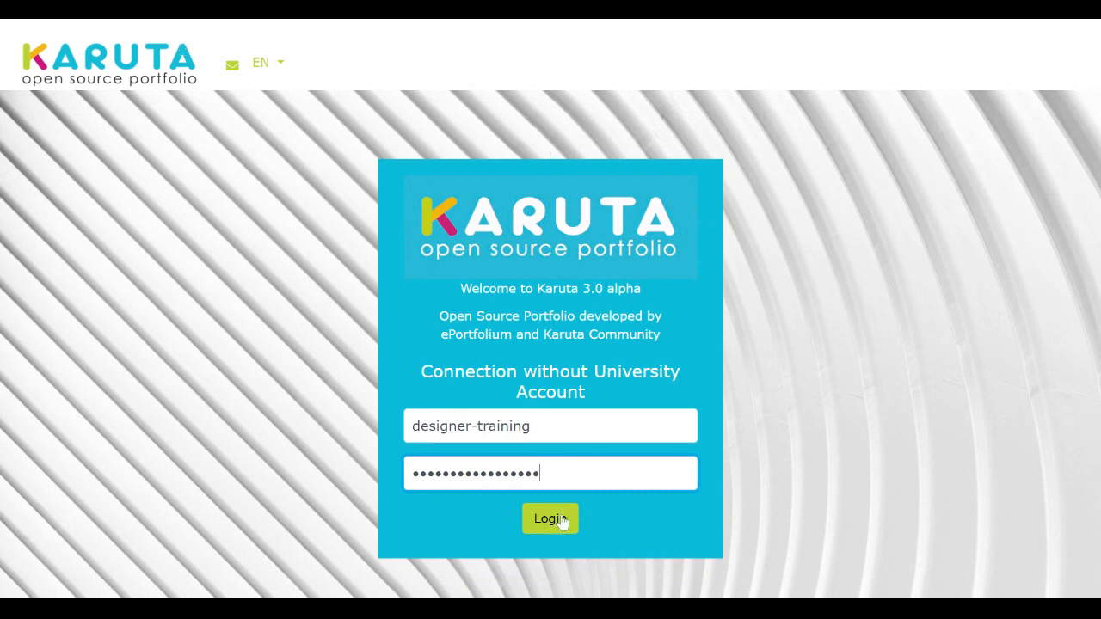
- Log in with the designer training account already filled in on the login form
click(560, 521)
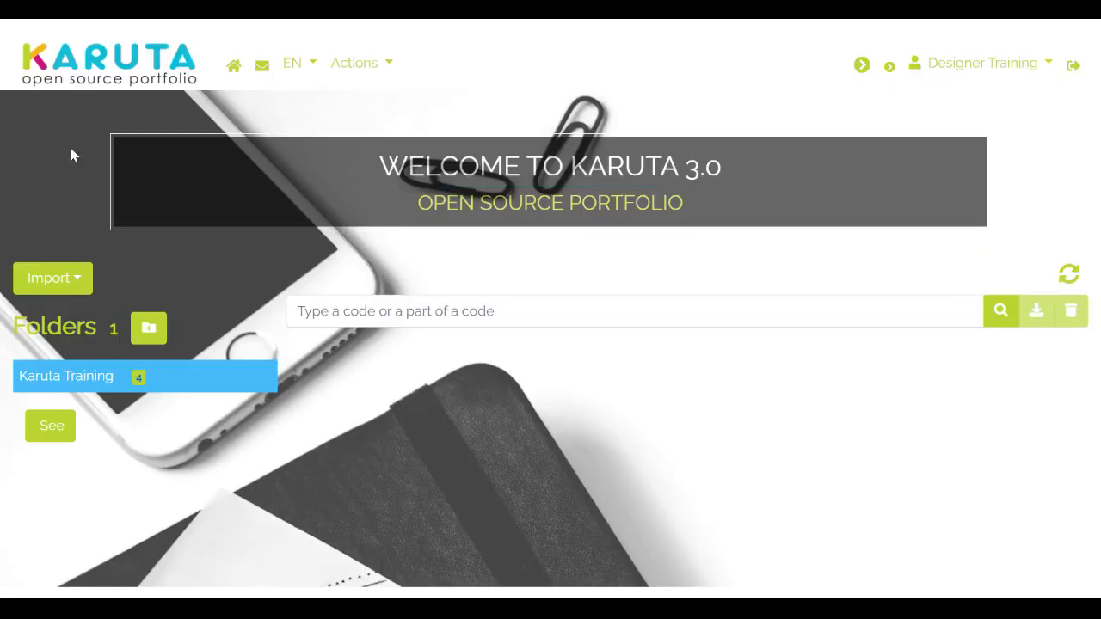
- View the Karuta version information and the technical support contact form, closing each without changes
click(76, 72)
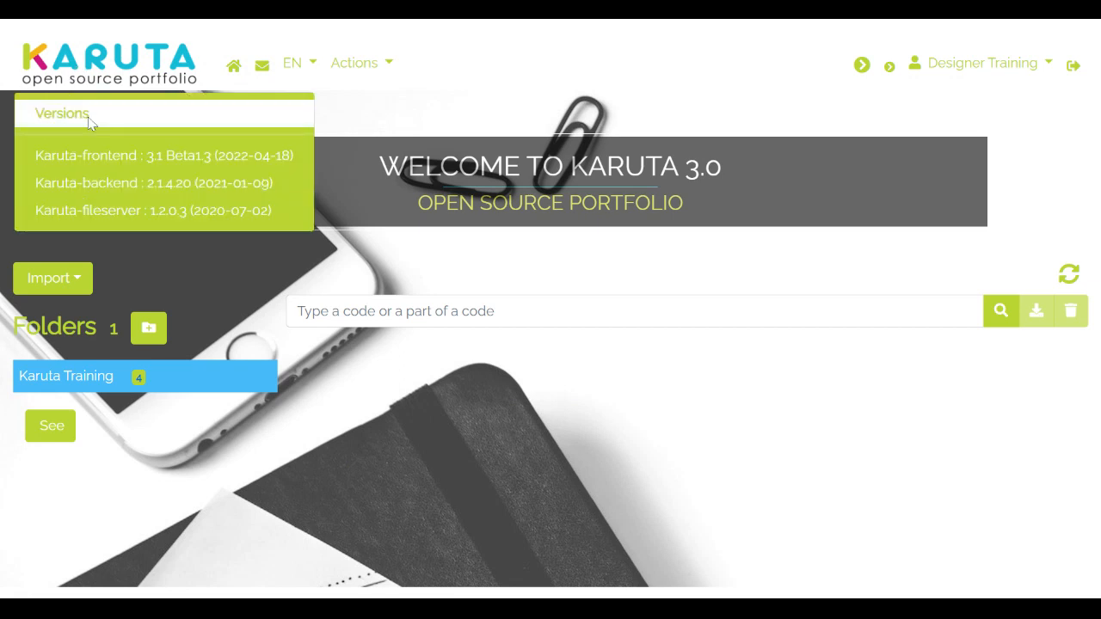
click(236, 67)
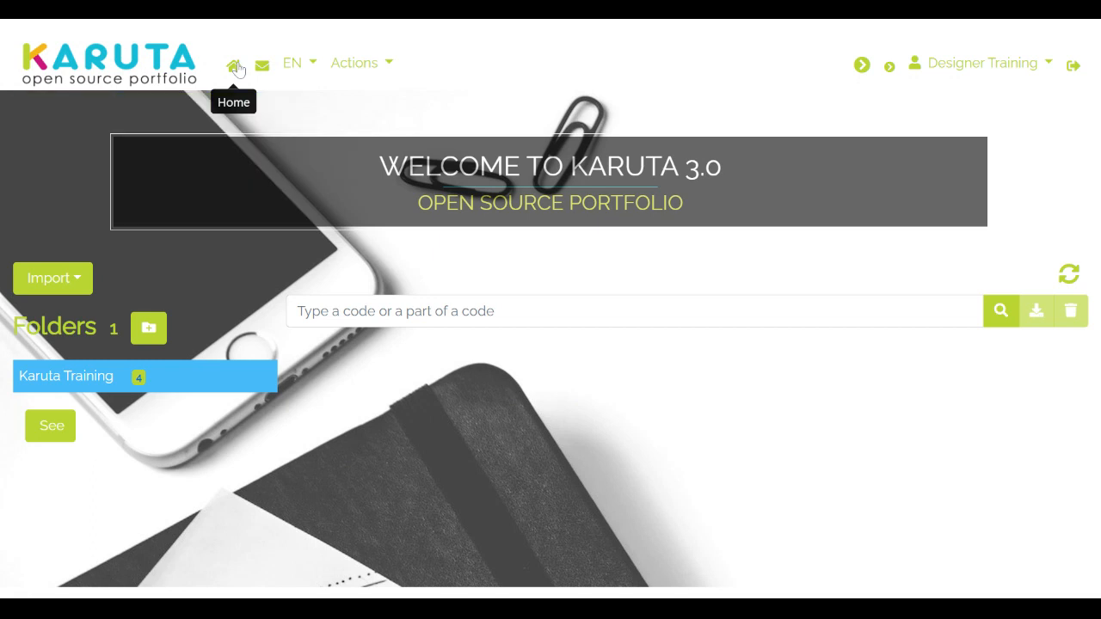
click(263, 66)
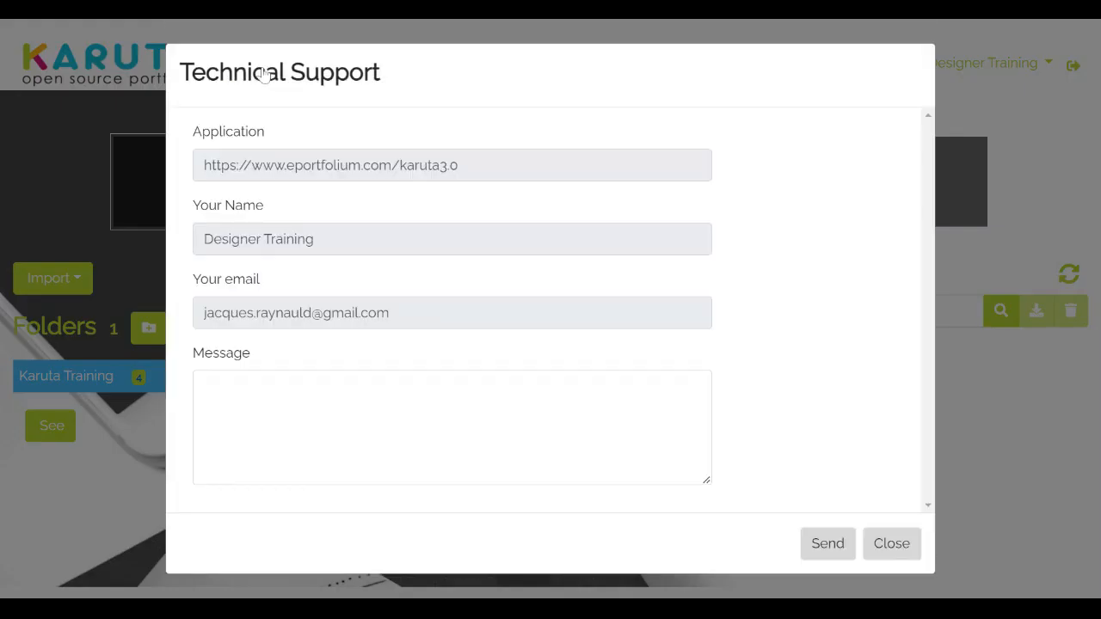
click(91, 124)
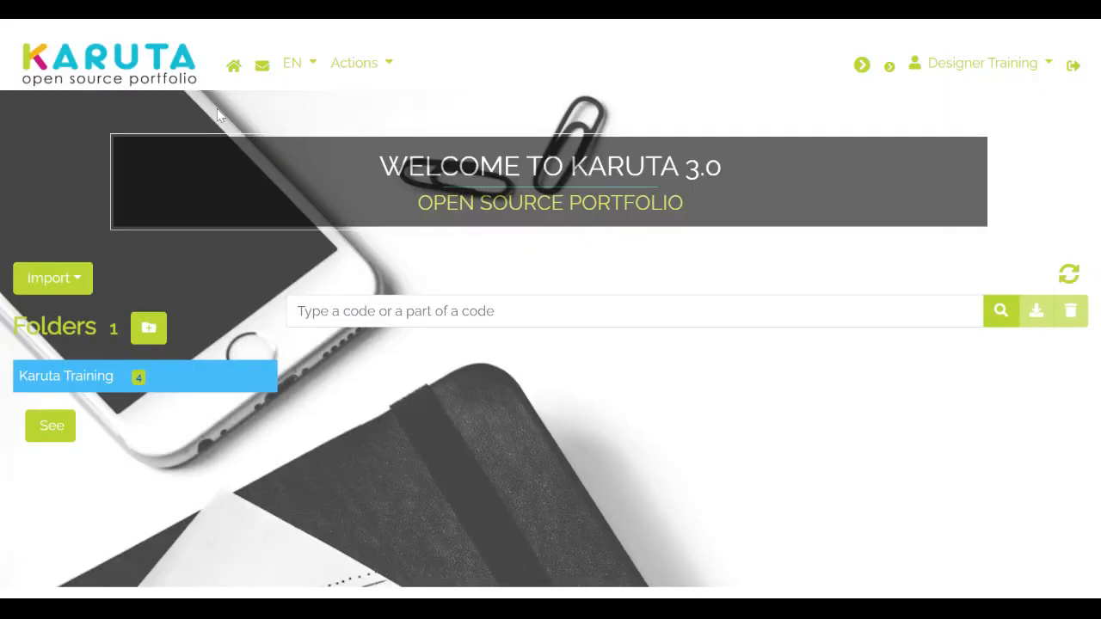
- Examine the available language, Actions, account and Import options, keeping the interface in English
click(314, 65)
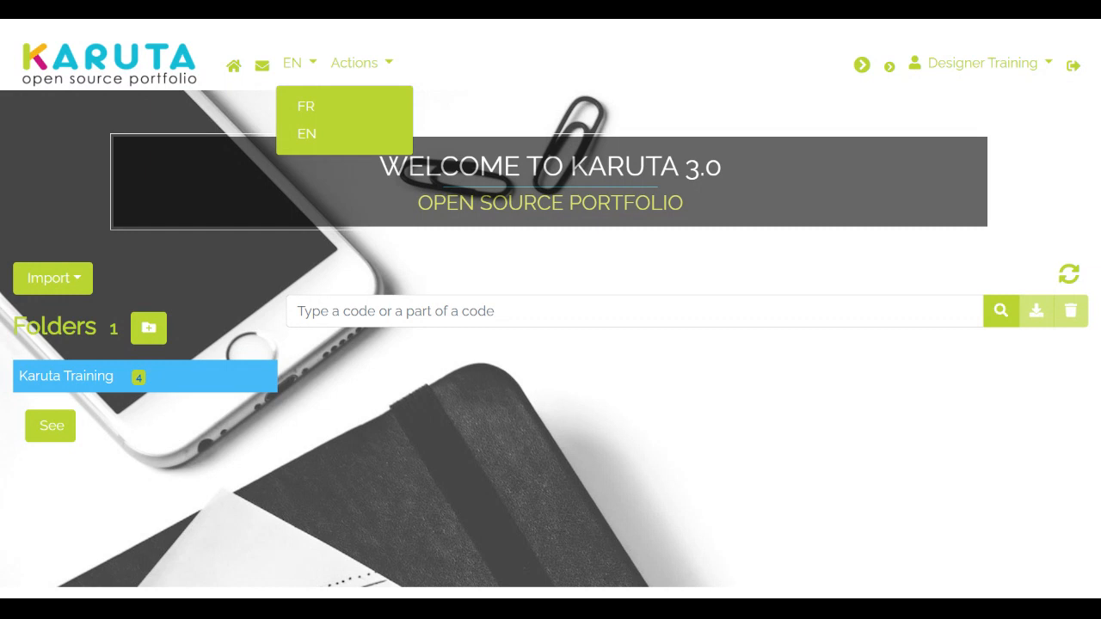
click(315, 135)
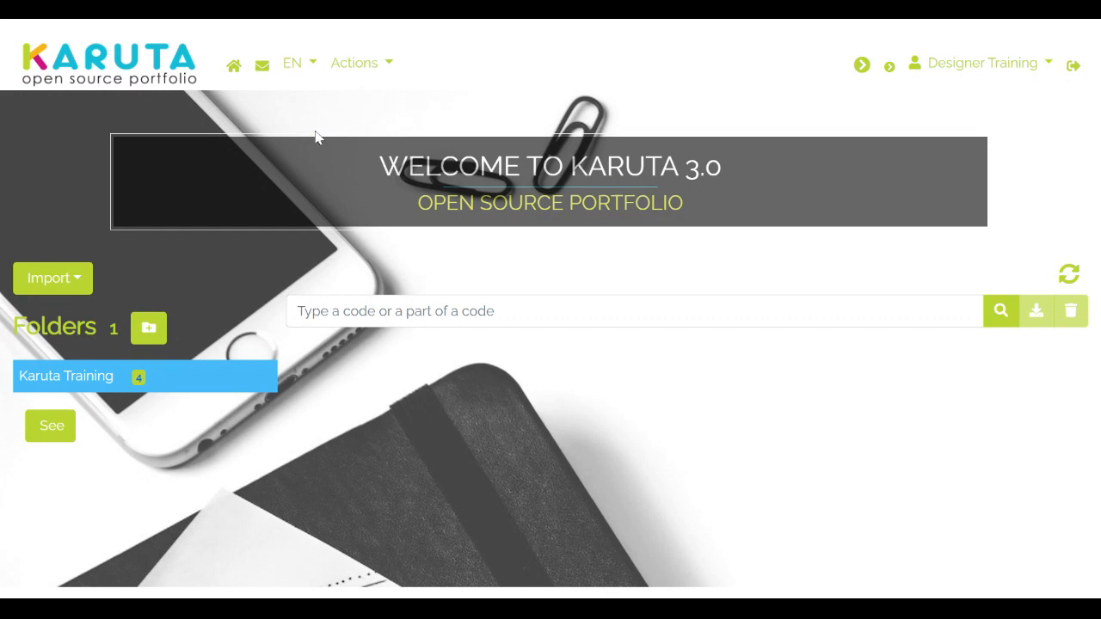
click(382, 69)
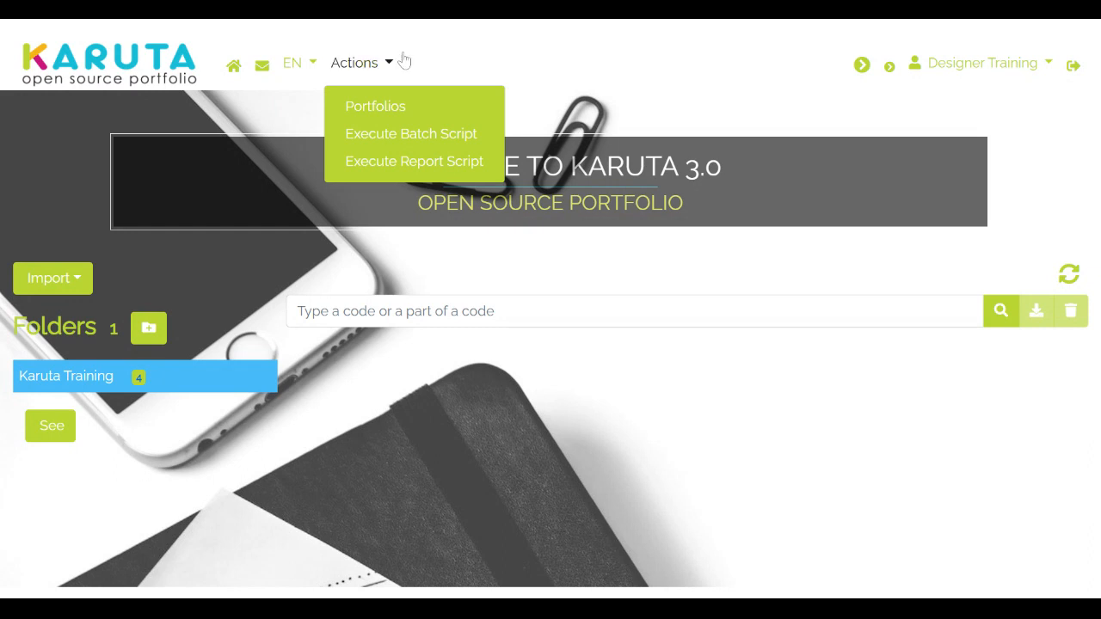
click(658, 97)
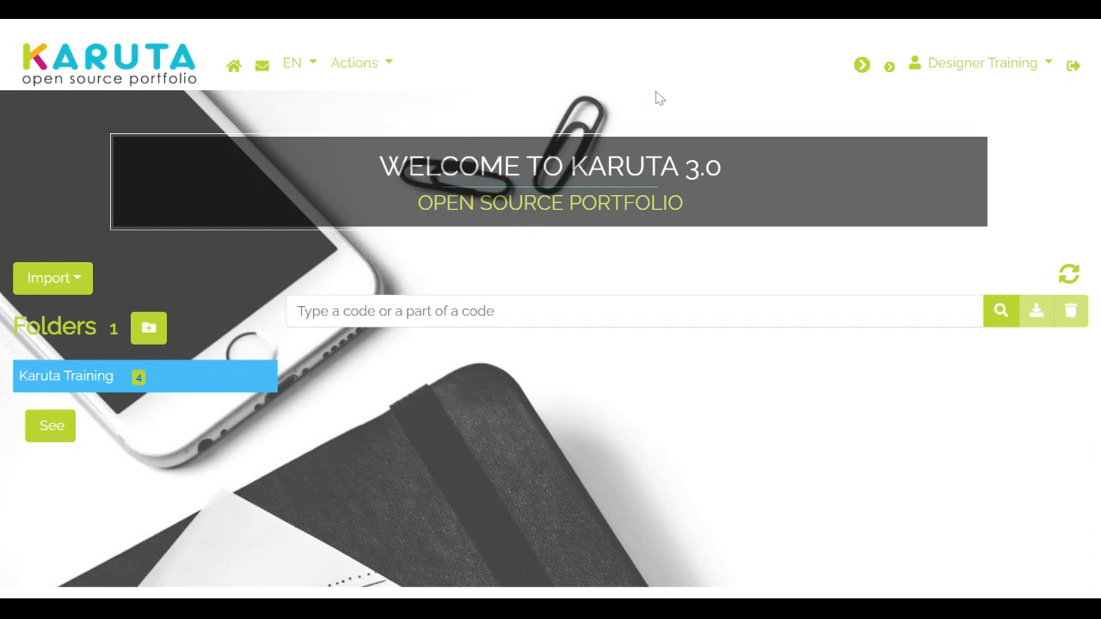
click(1020, 73)
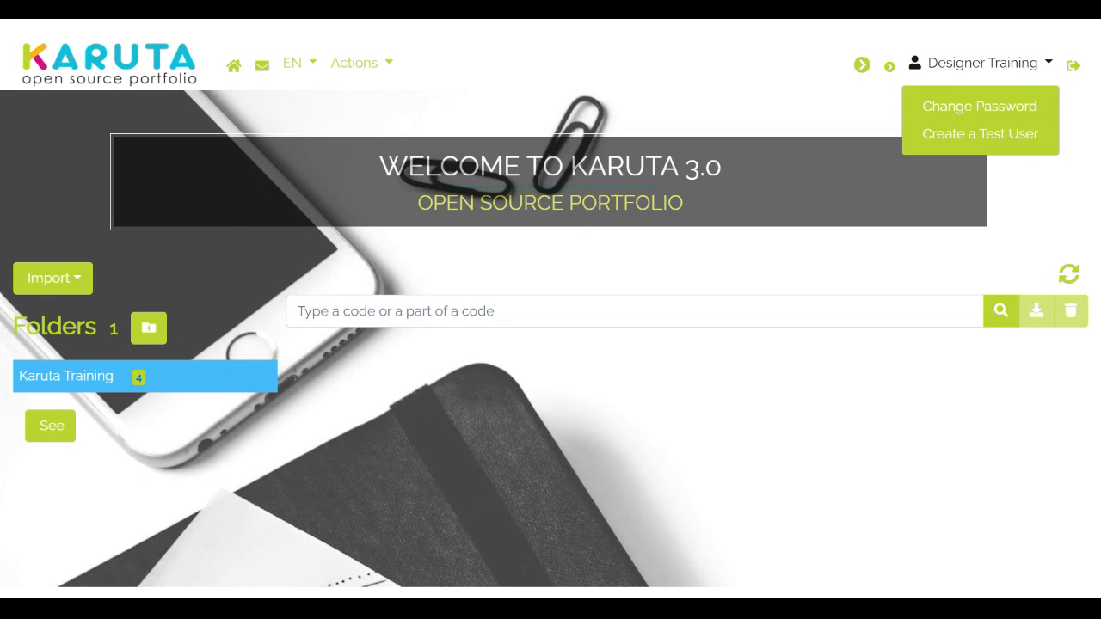
click(78, 286)
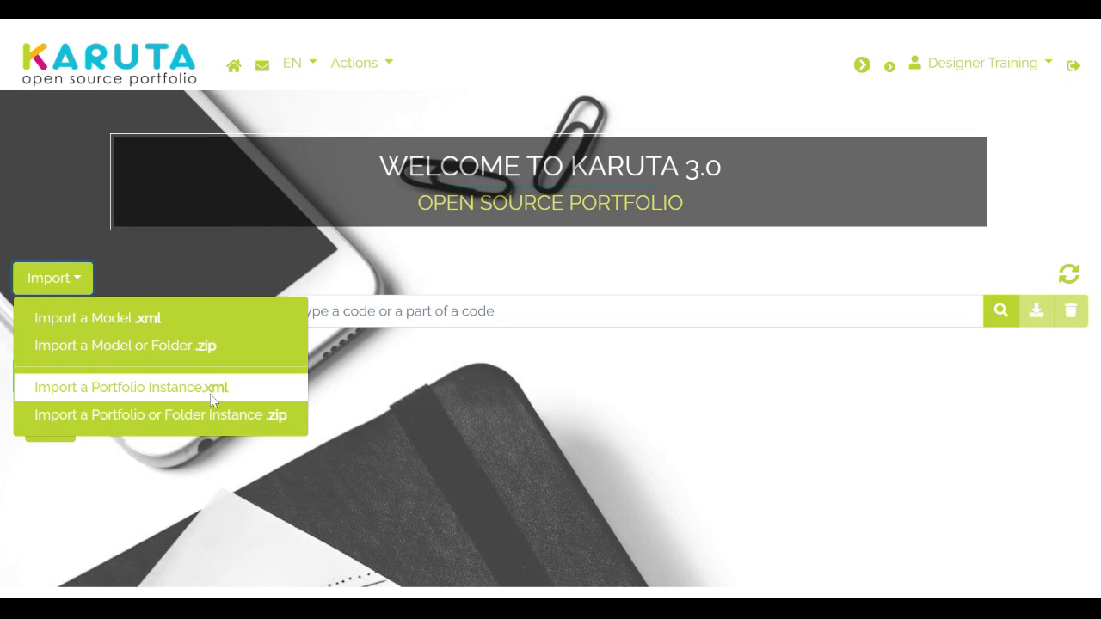
click(151, 264)
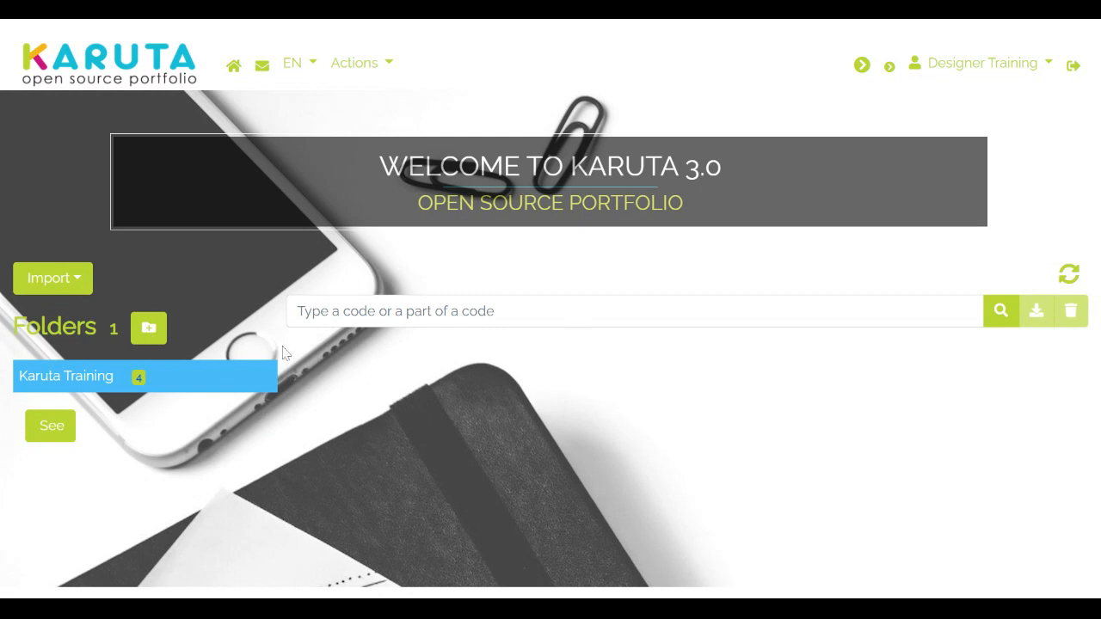
- Create a folder with the code demo-designer and the label Demo Designer
click(150, 332)
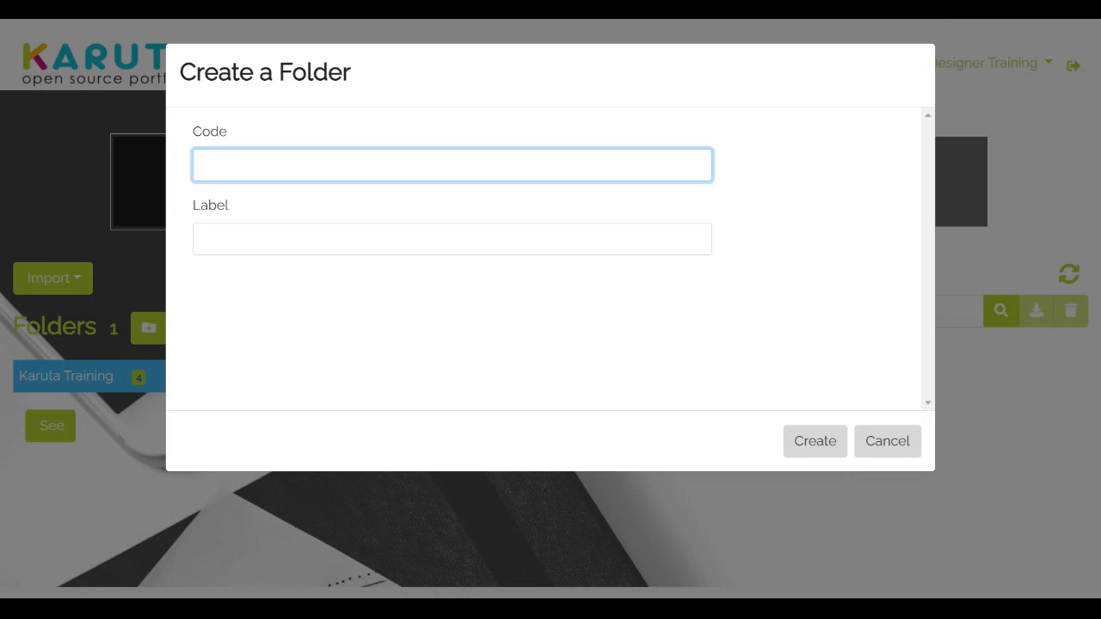
click(822, 194)
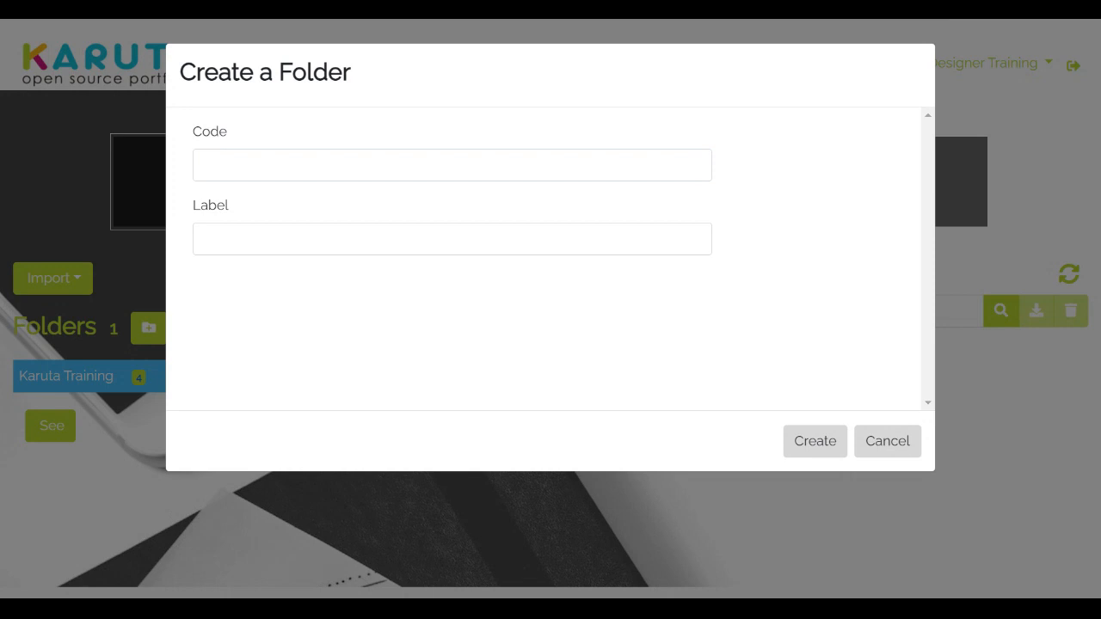
text(d)
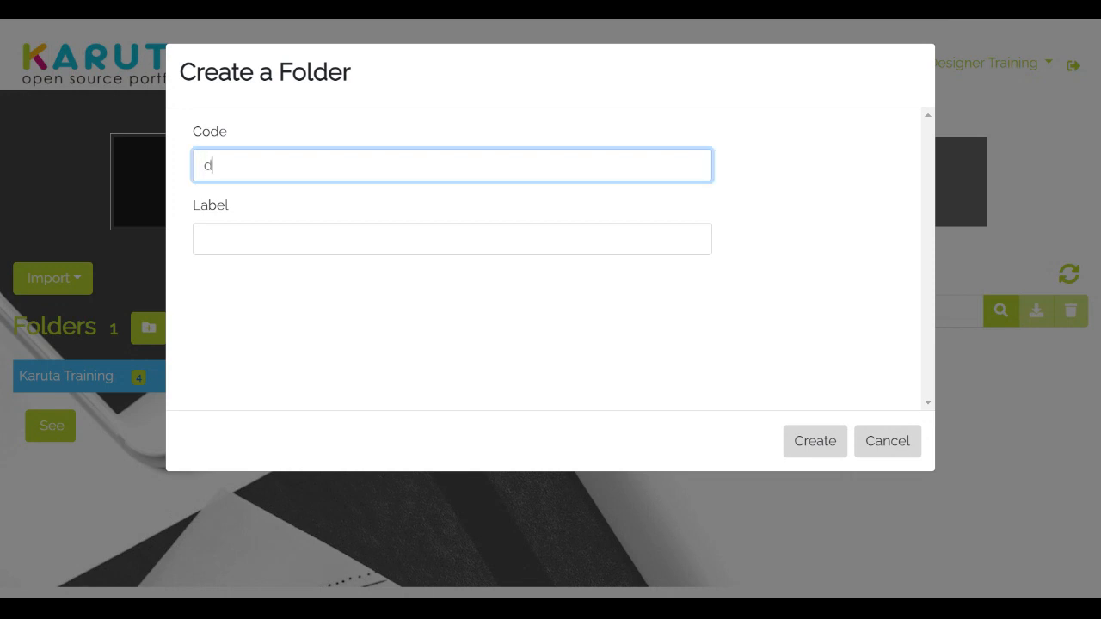
text(emo-designer)
click(417, 236)
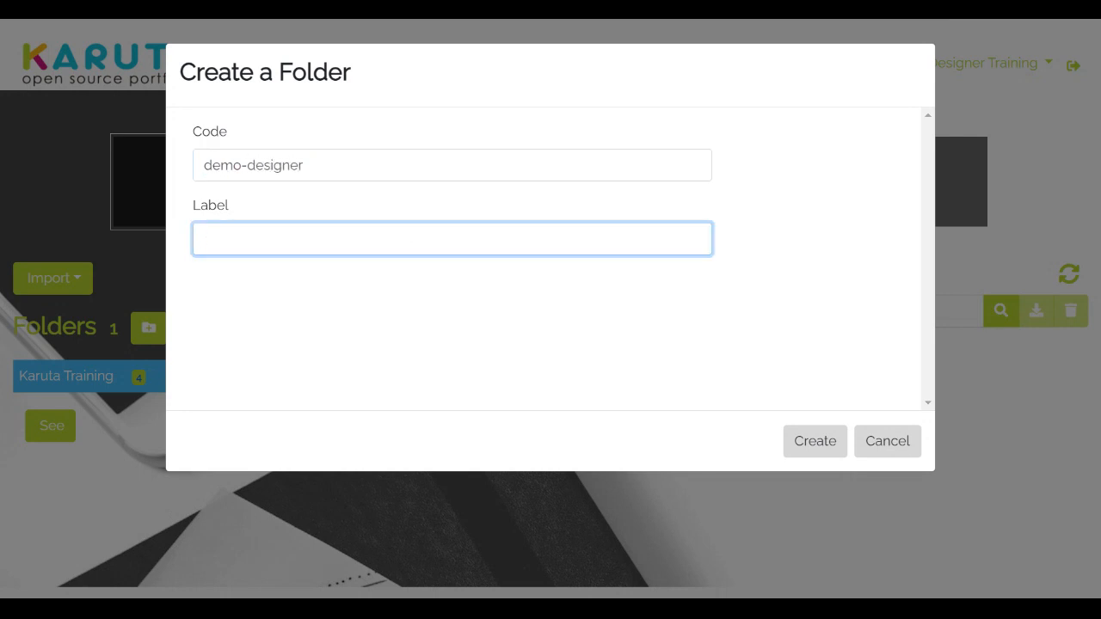
text(Designer)
text(Demo)
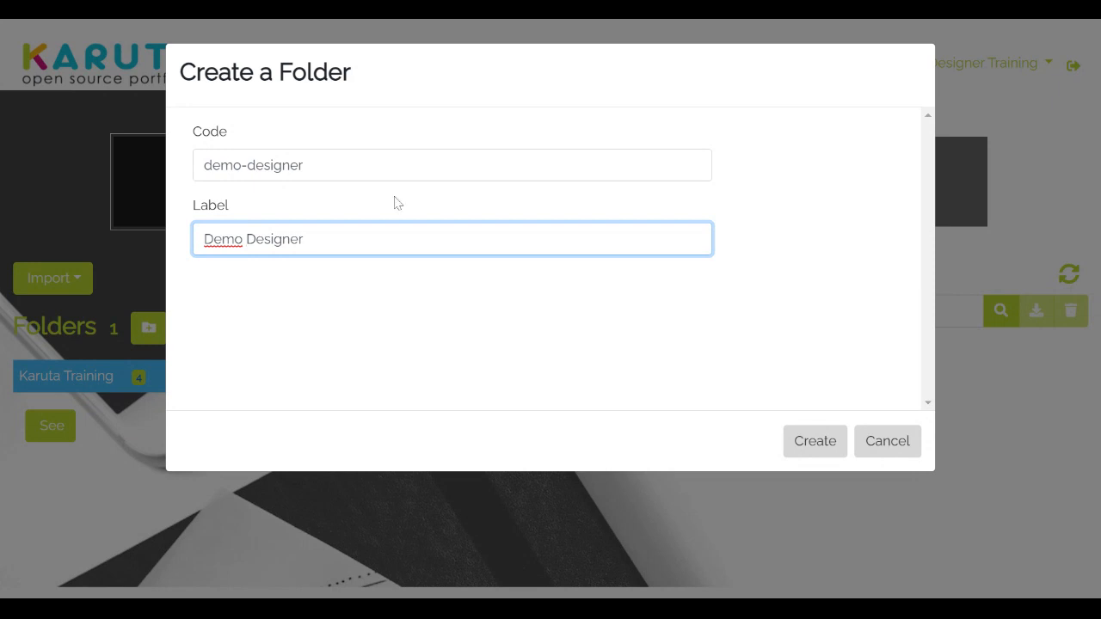
click(827, 449)
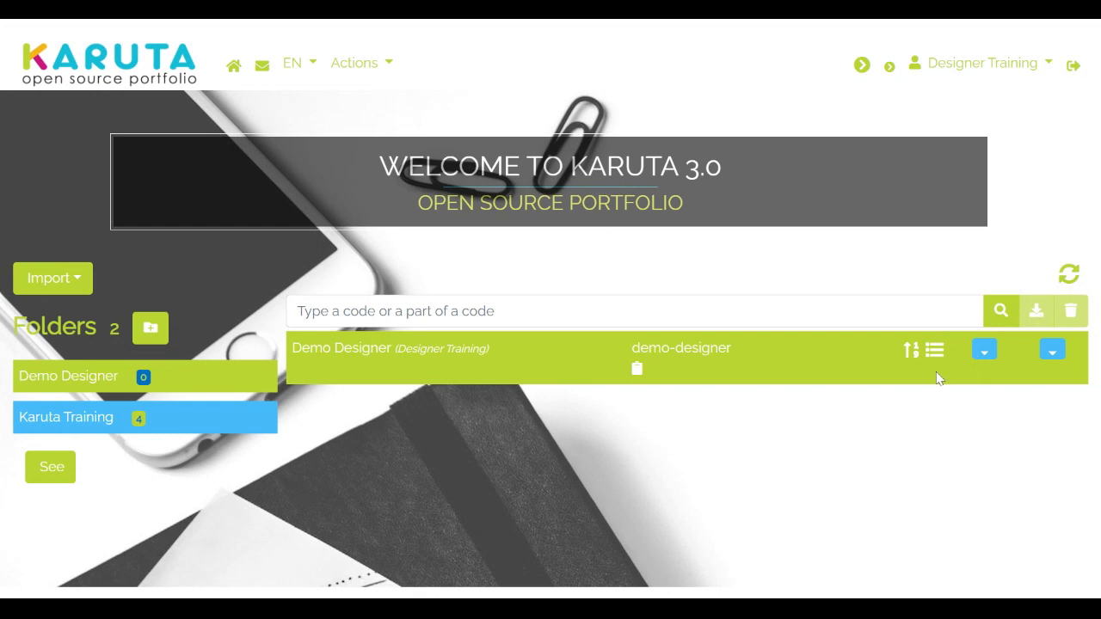
- Create a subfolder of Demo Designer with the code demo-designer/introduction and the label Introduction
click(986, 357)
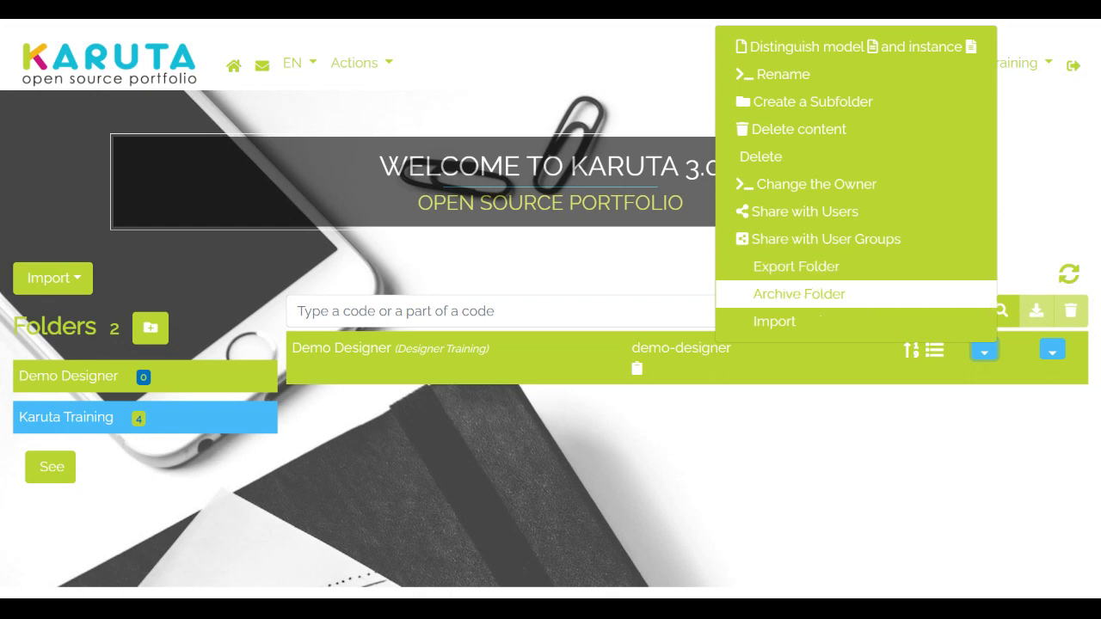
mouse_move(865, 320)
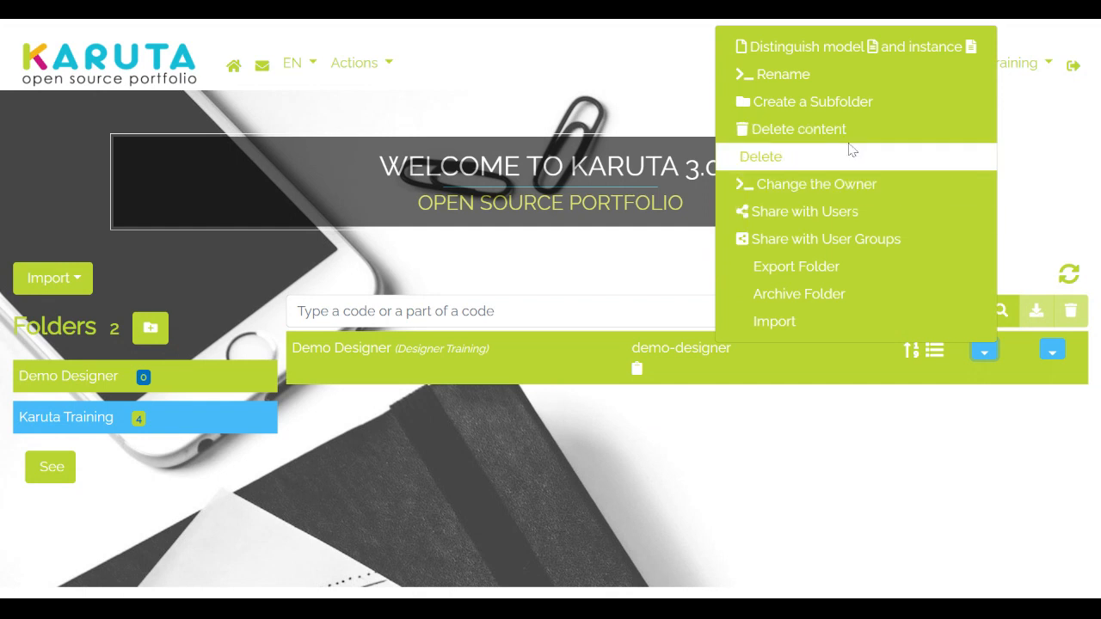
click(821, 103)
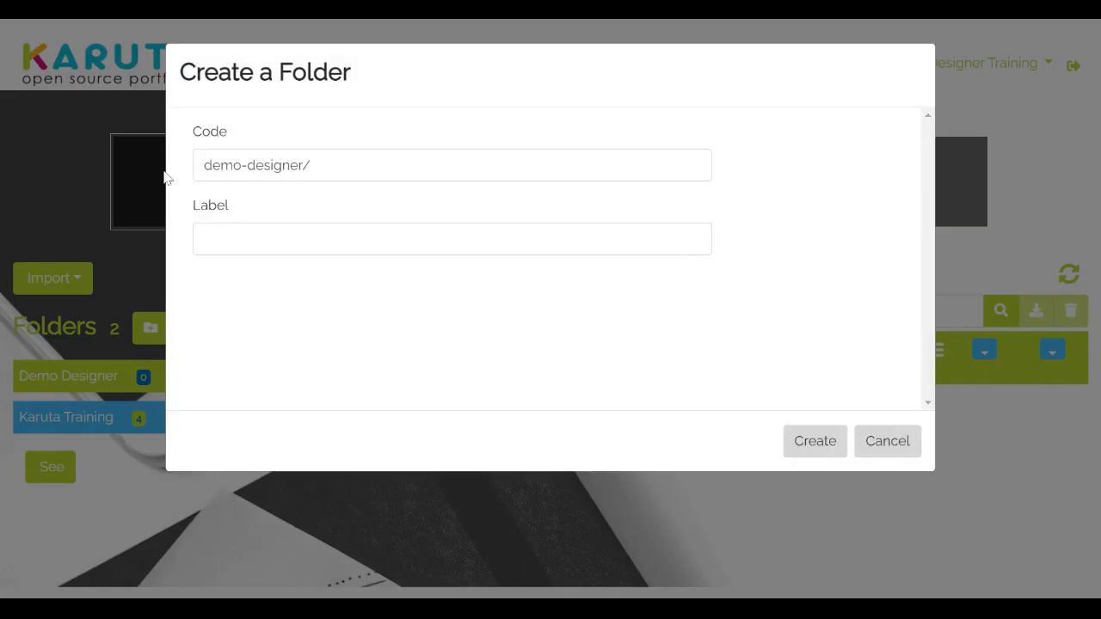
click(312, 165)
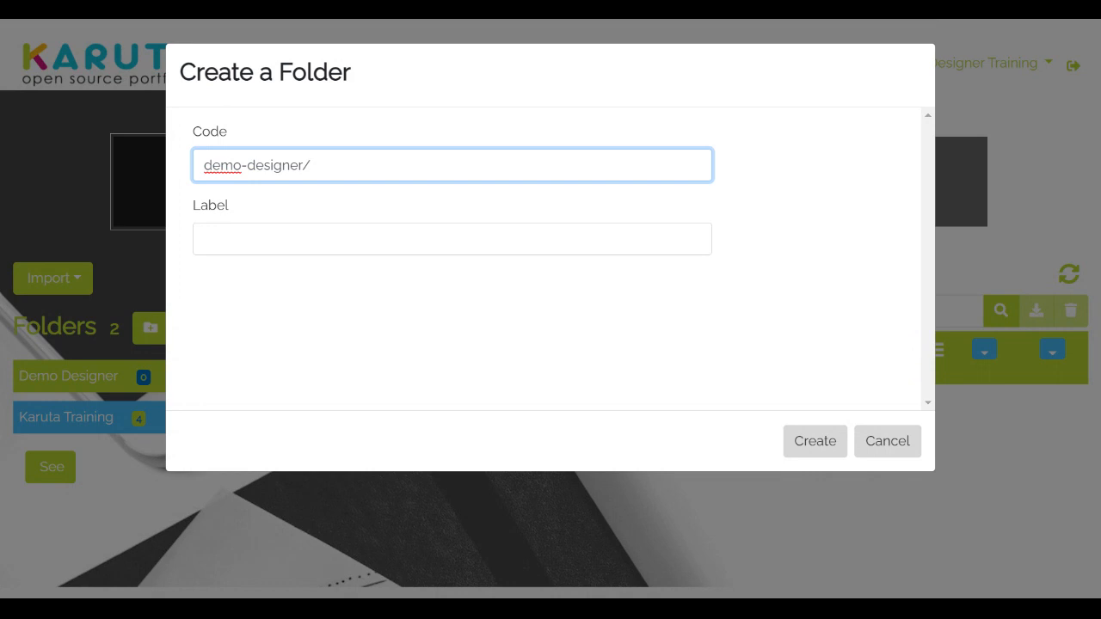
text(introcu)
key(BackSpace)
key(BackSpace)
text(duction)
key(Tab)
text(Introduc)
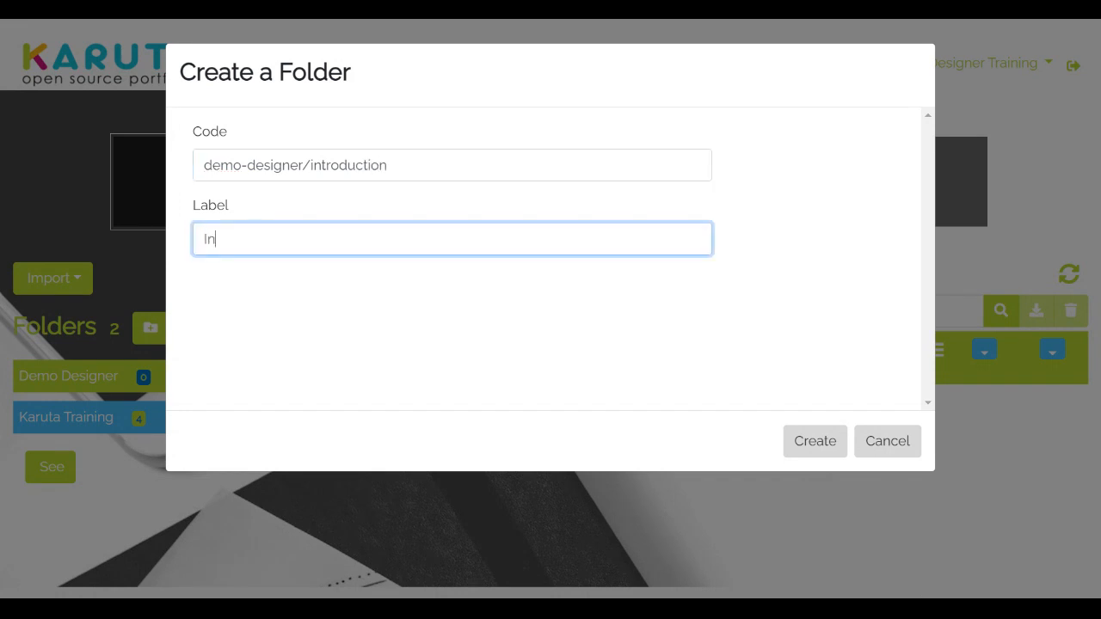
text(tion)
click(807, 449)
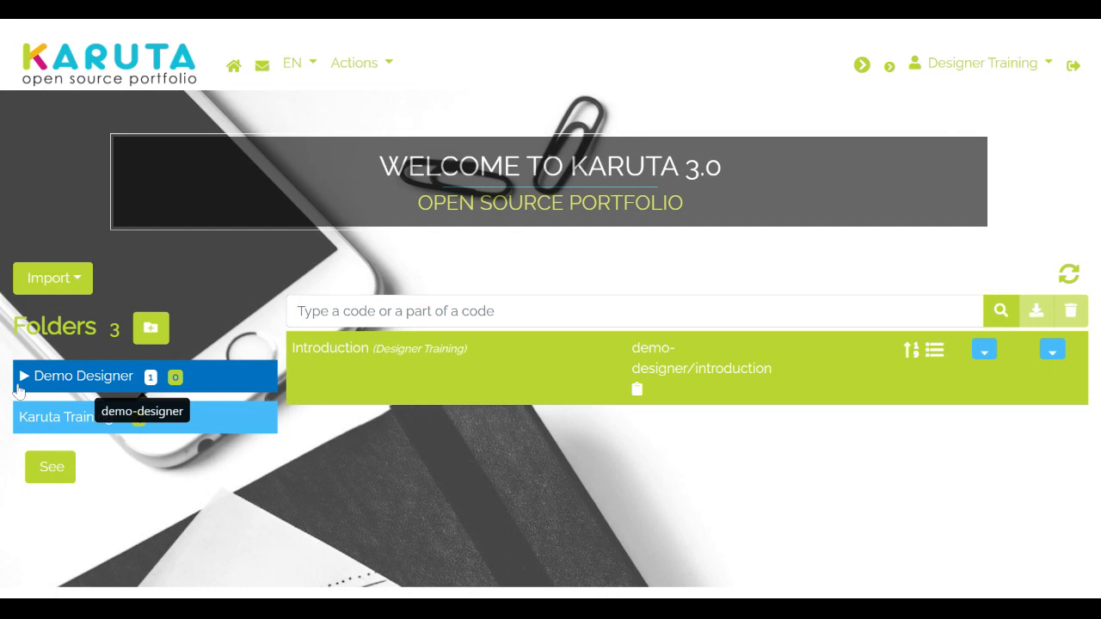
- Expand the Demo Designer folder and delete its Introduction subfolder
click(19, 387)
click(79, 424)
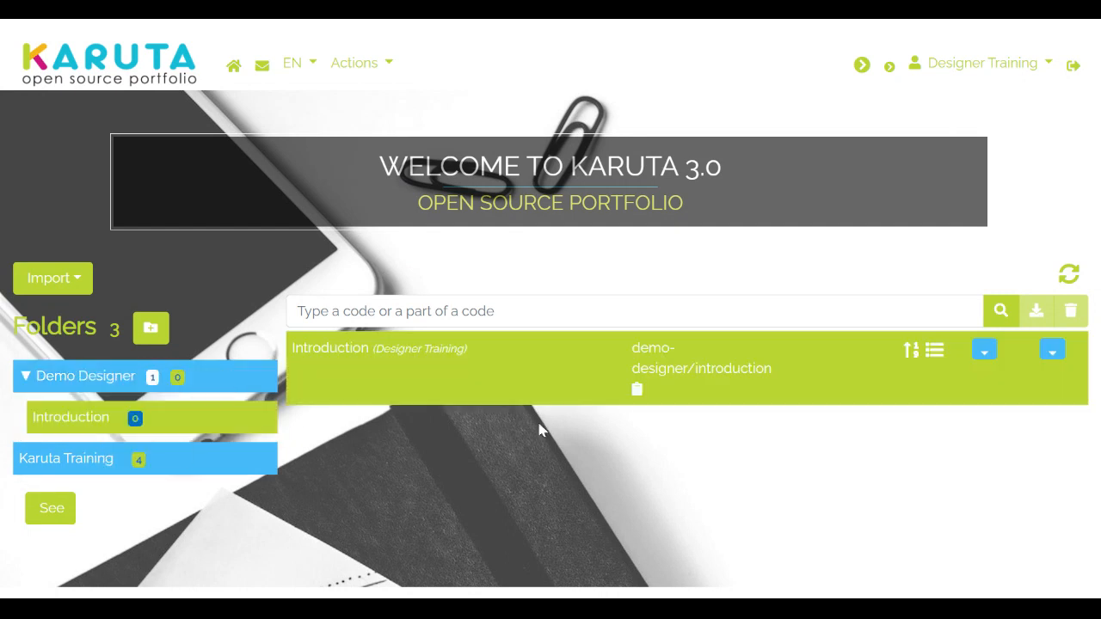
click(985, 355)
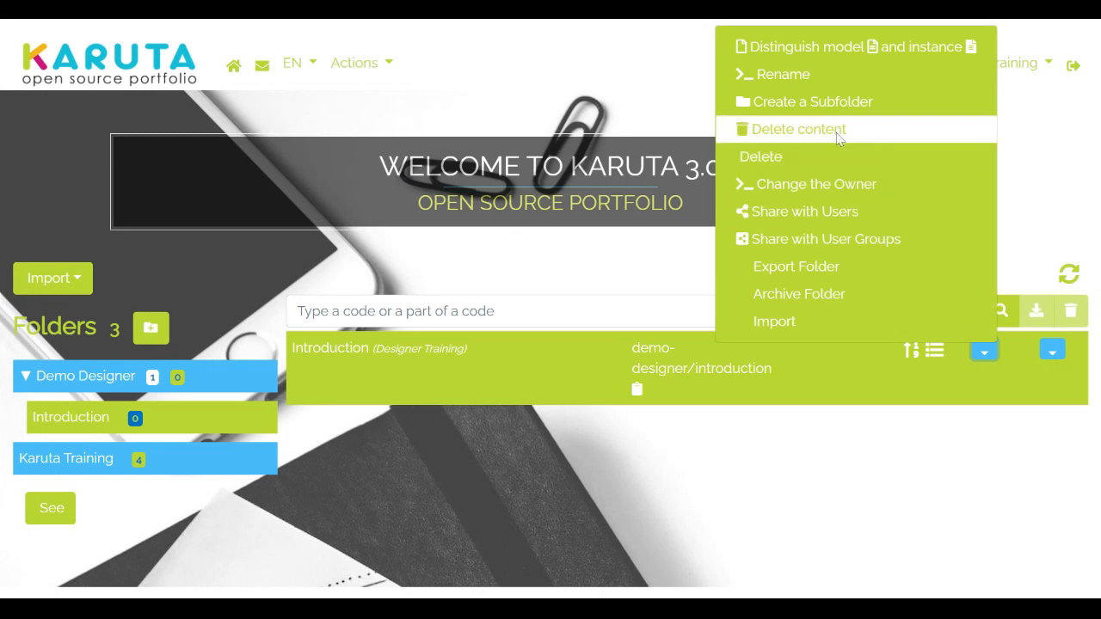
click(848, 156)
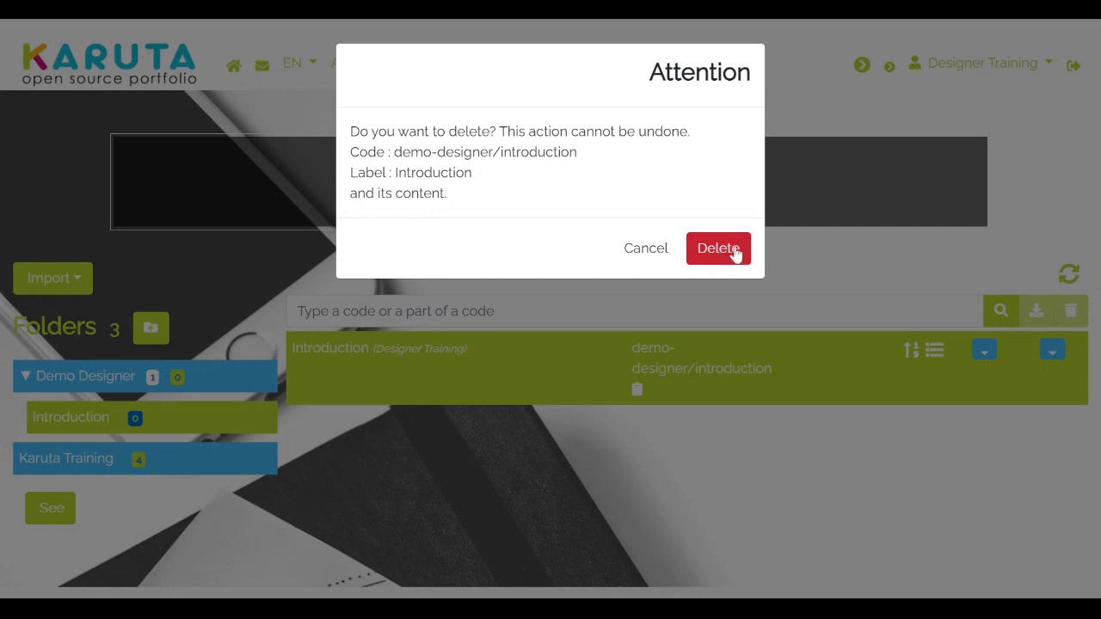
click(729, 249)
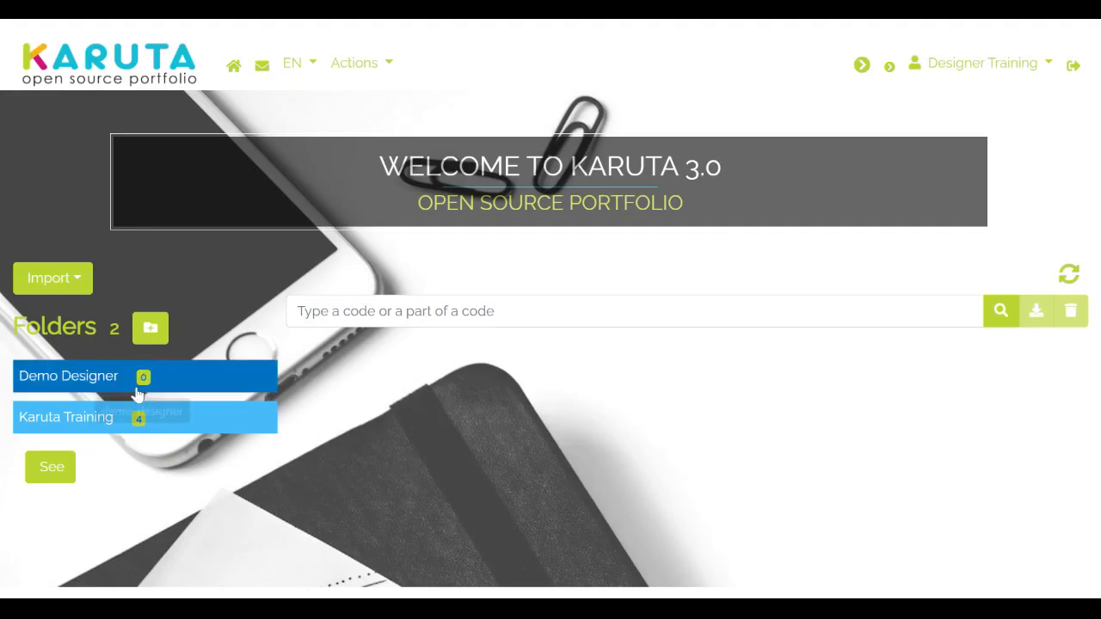
- Create a portfolio model in the Demo Designer folder with the code science-portfolio-model and the label Science Portfolio Model
click(108, 386)
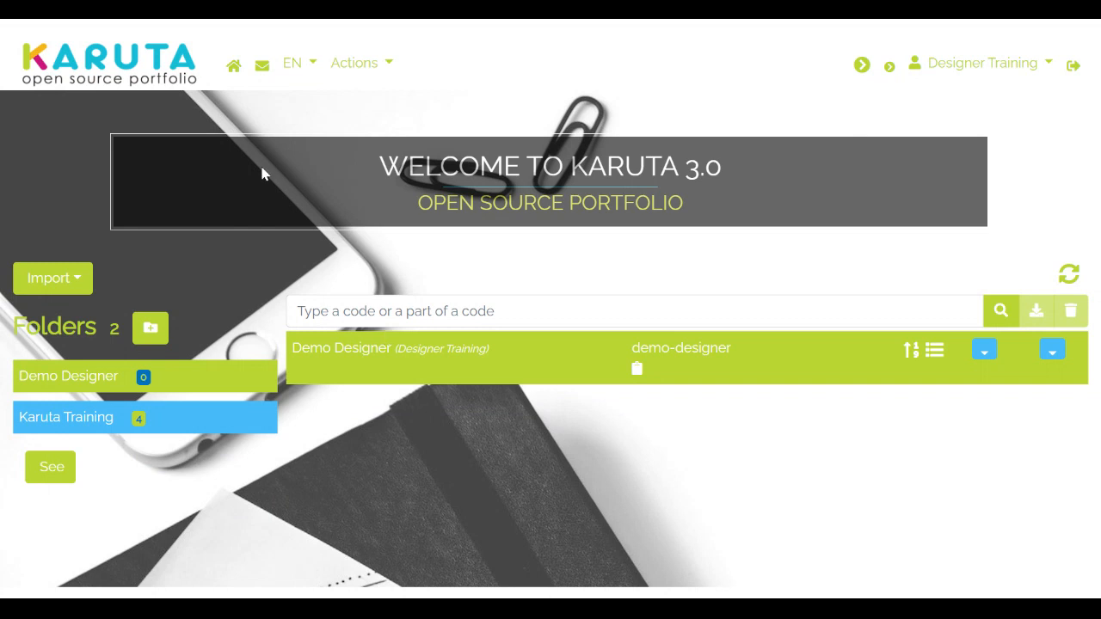
click(1052, 352)
click(1051, 353)
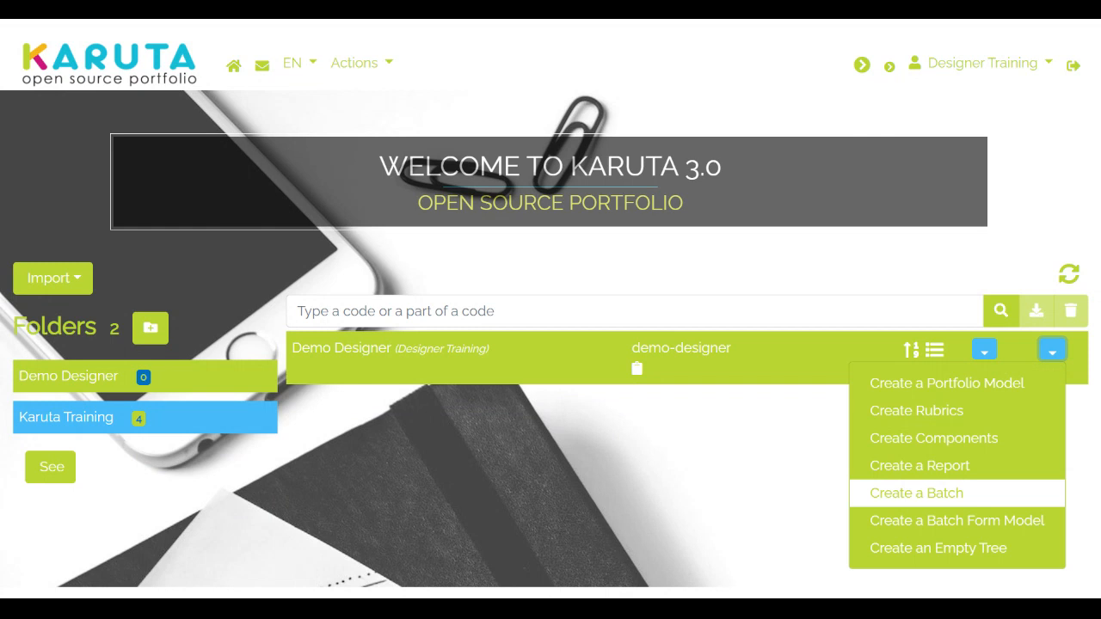
click(929, 385)
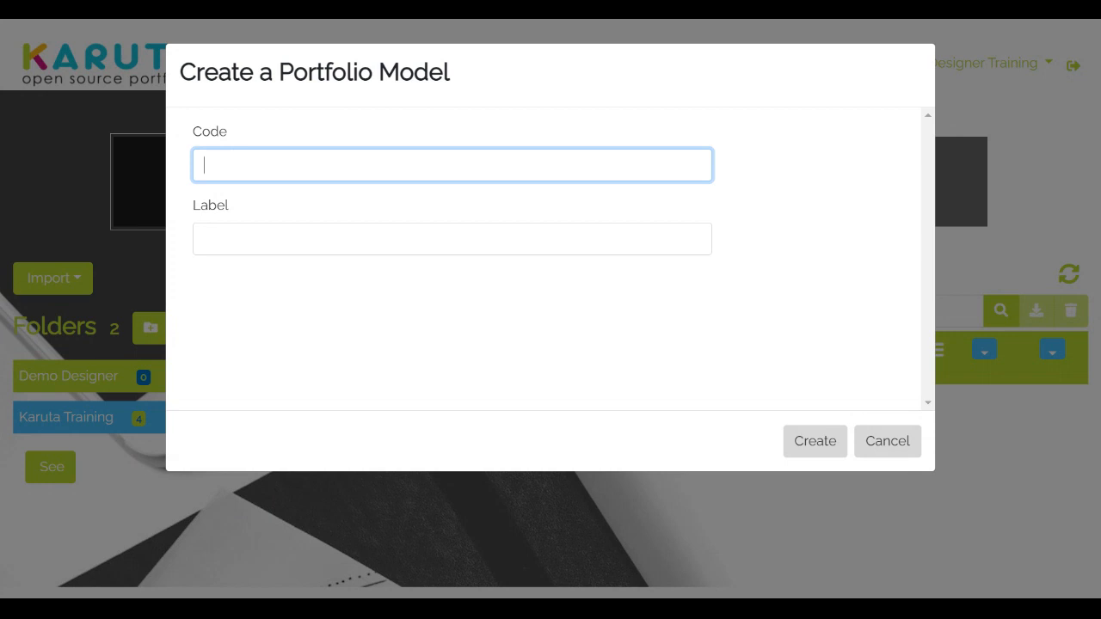
text(s)
text(cience-po)
text(rtfi)
text(olio)
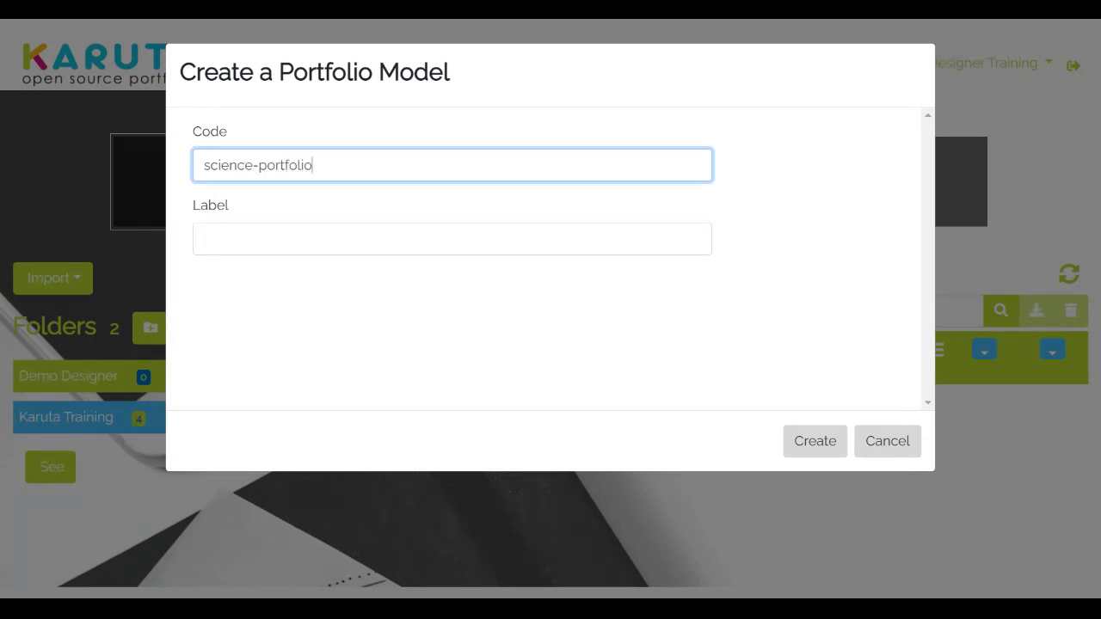
text(-model)
click(225, 239)
text(S)
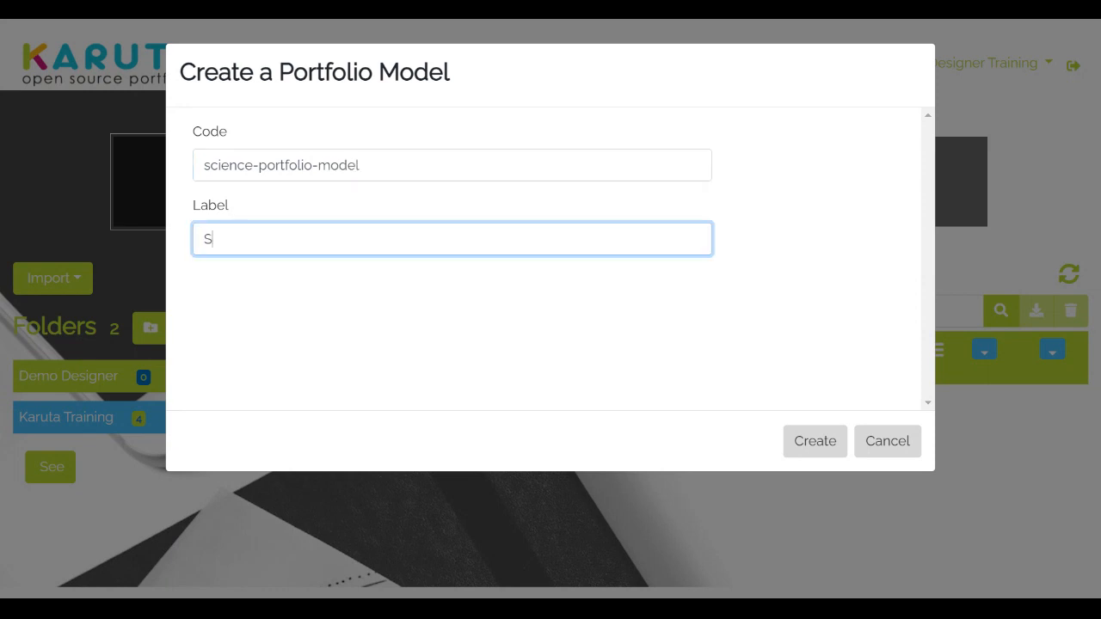
text(cience Portfolio Model)
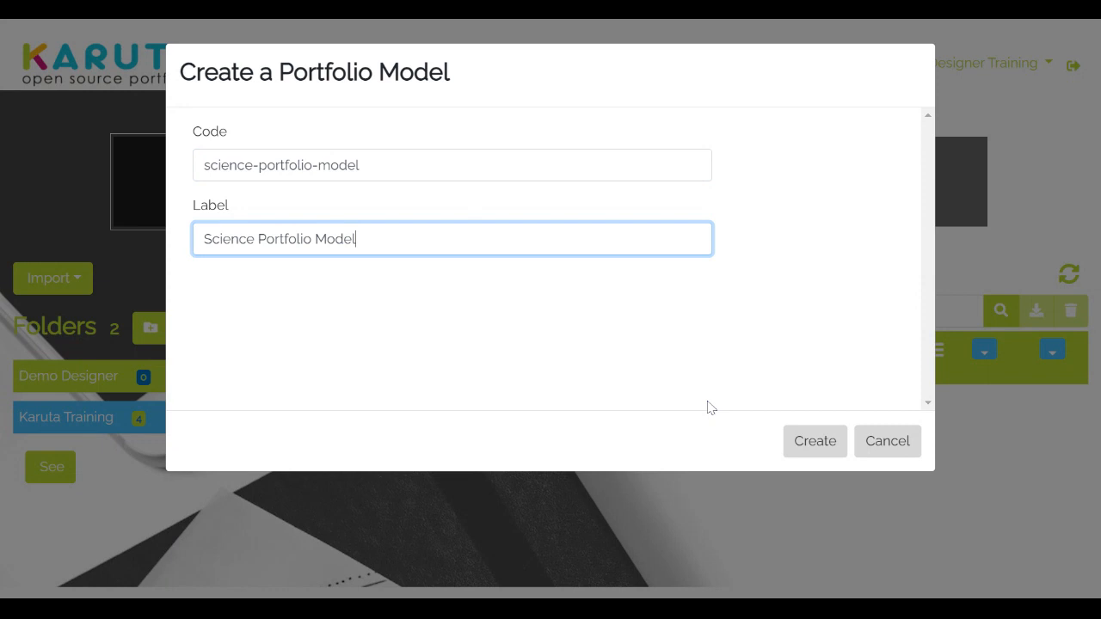
click(816, 443)
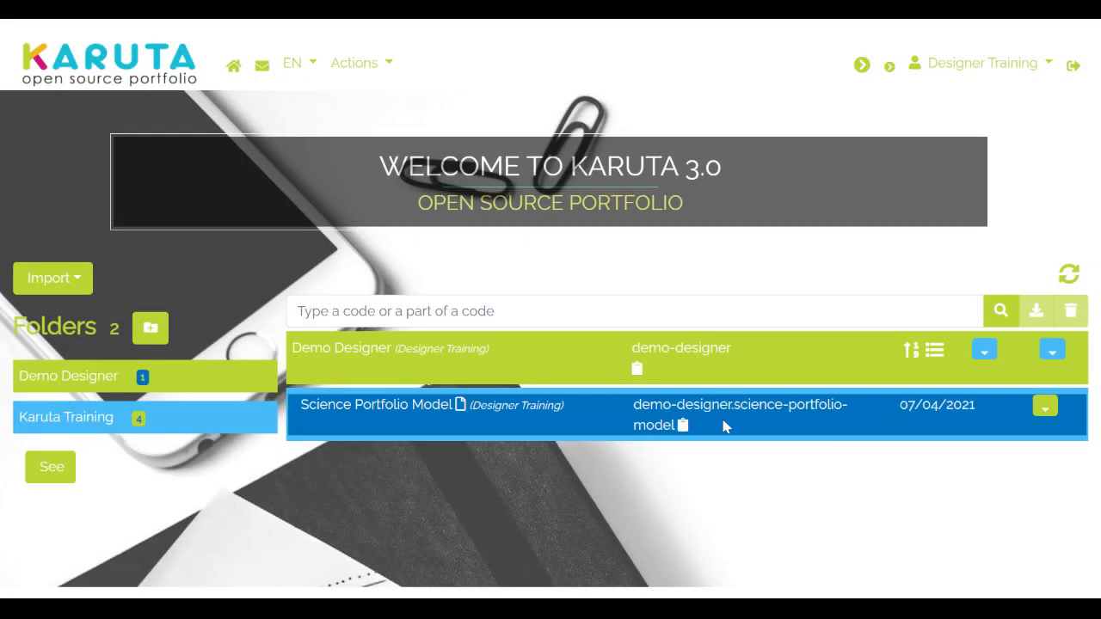
- Open the Science Portfolio Model and compare its Welcome page with editing switched off and on, leaving edit mode on
click(370, 413)
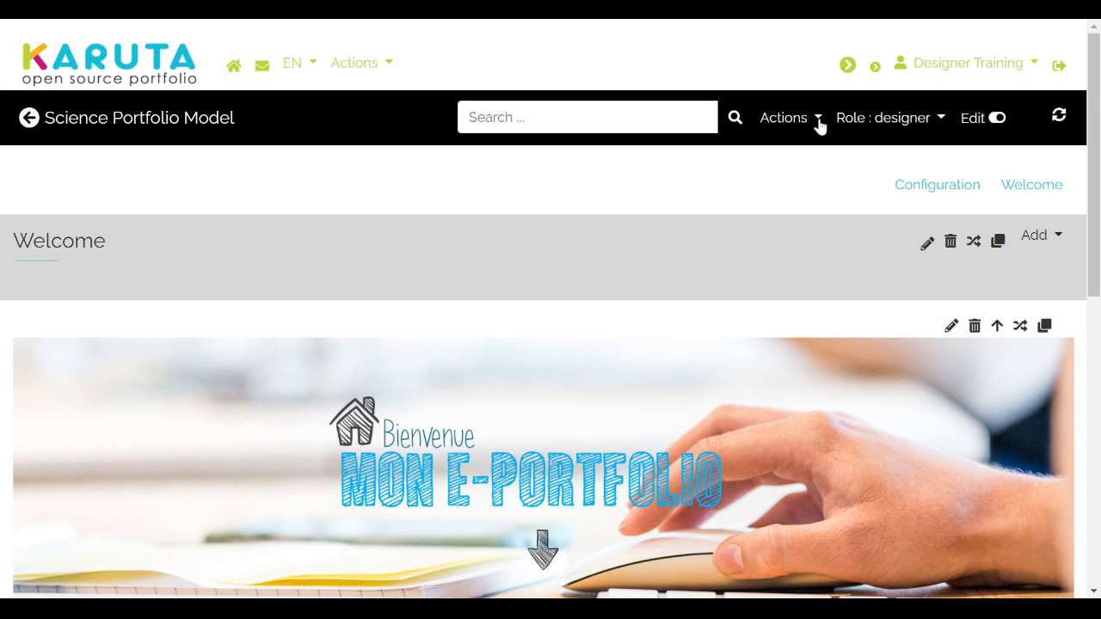
click(997, 121)
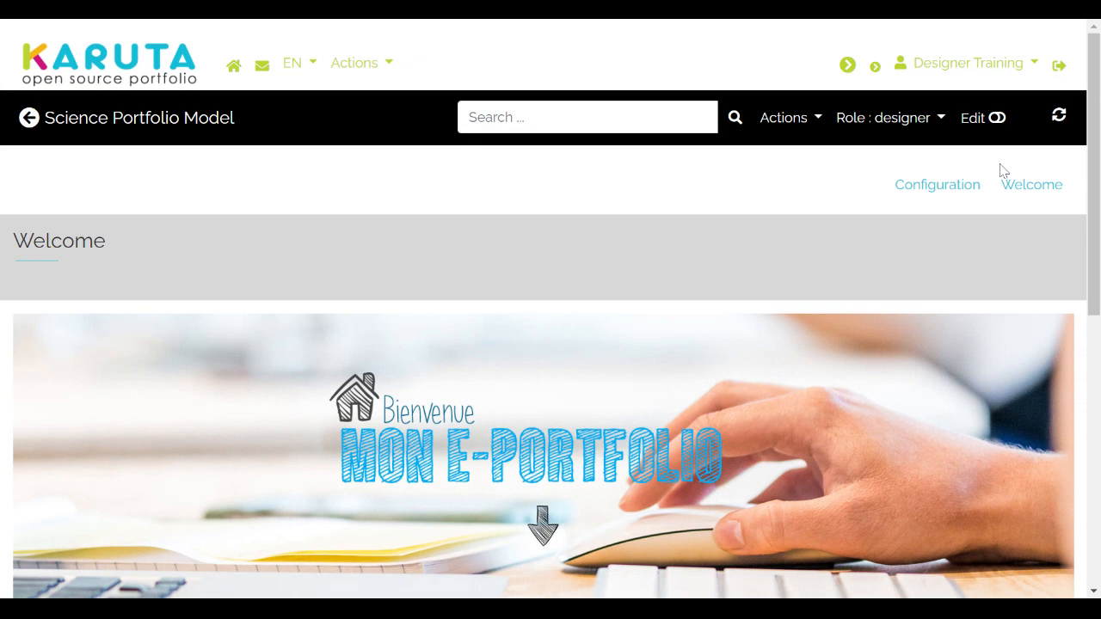
click(995, 121)
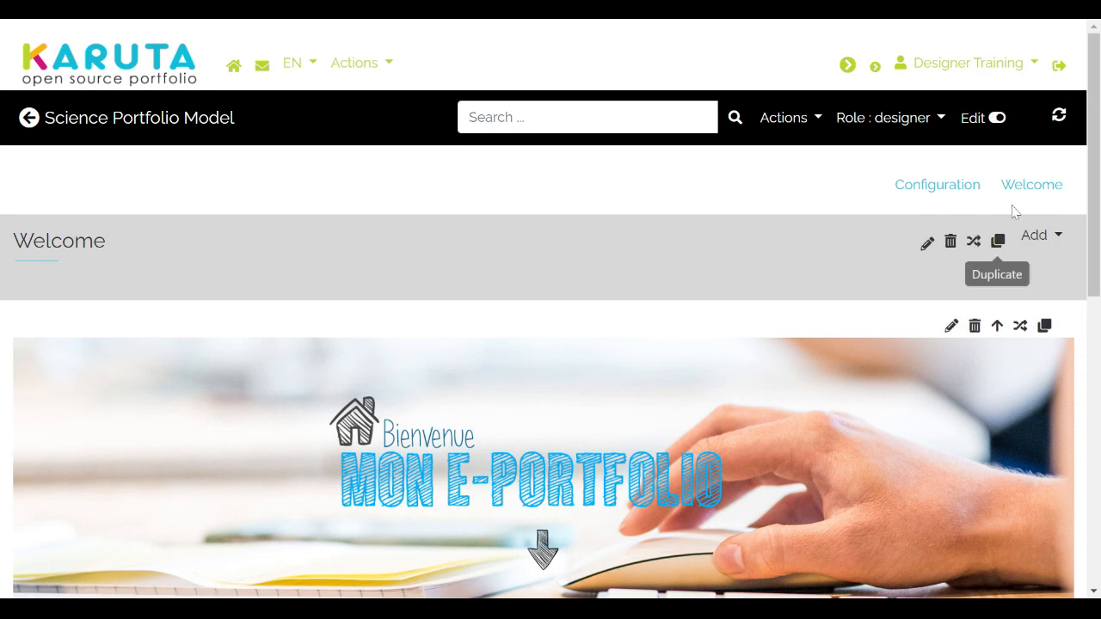
click(998, 121)
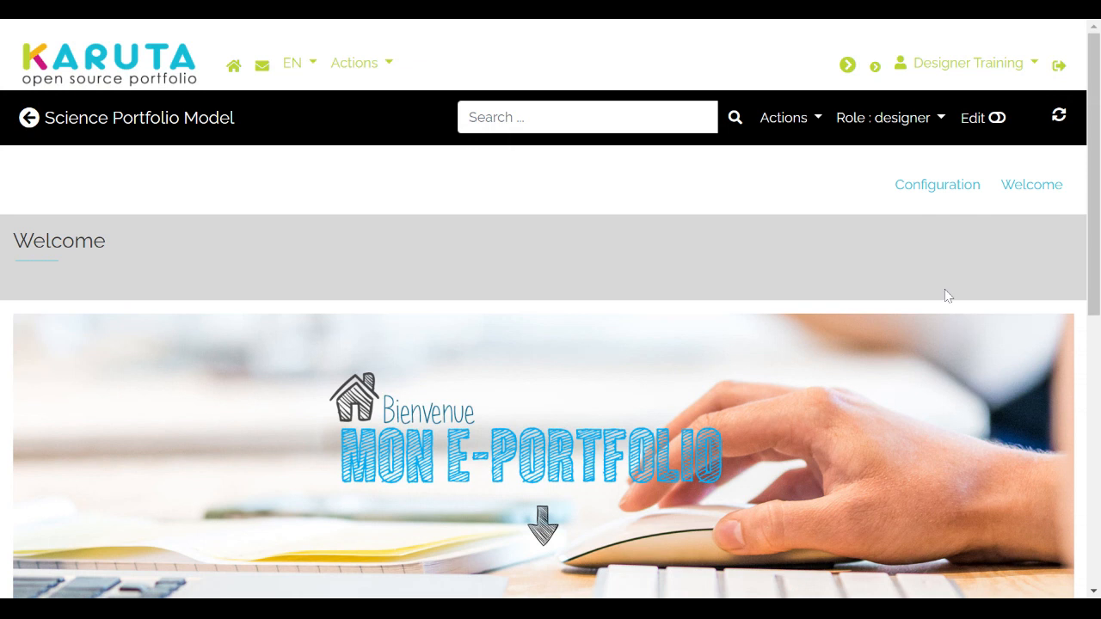
click(995, 120)
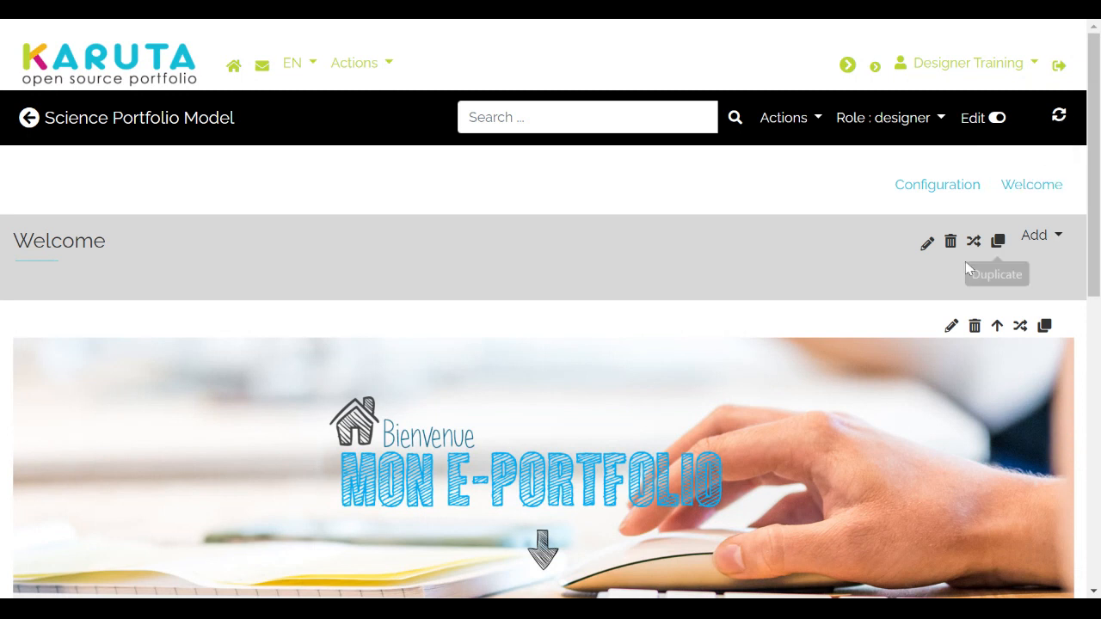
- Replace the Welcome page's banner image with the Karuta Portfolio Hierarchy diagram image
scroll(682, 319, down, 1)
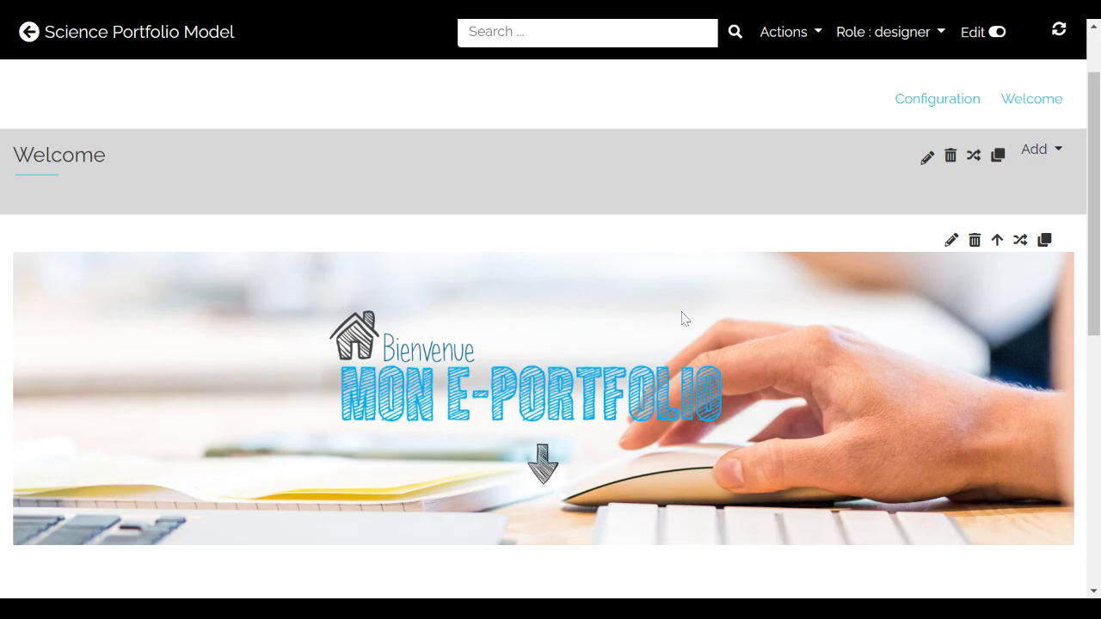
scroll(682, 318, up, 1)
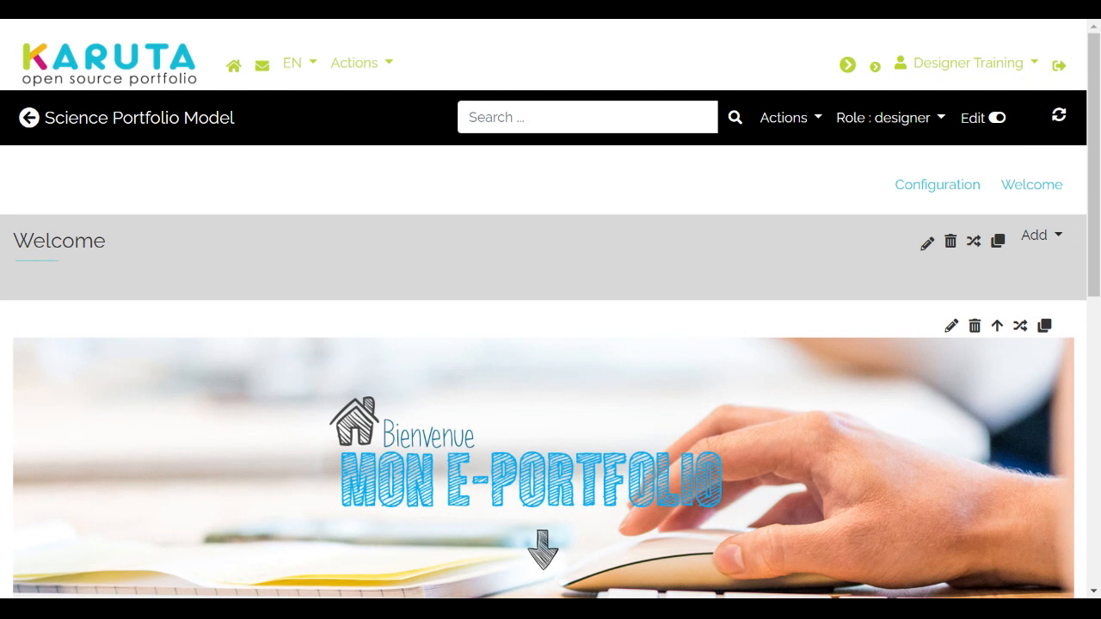
scroll(750, 317, down, 1)
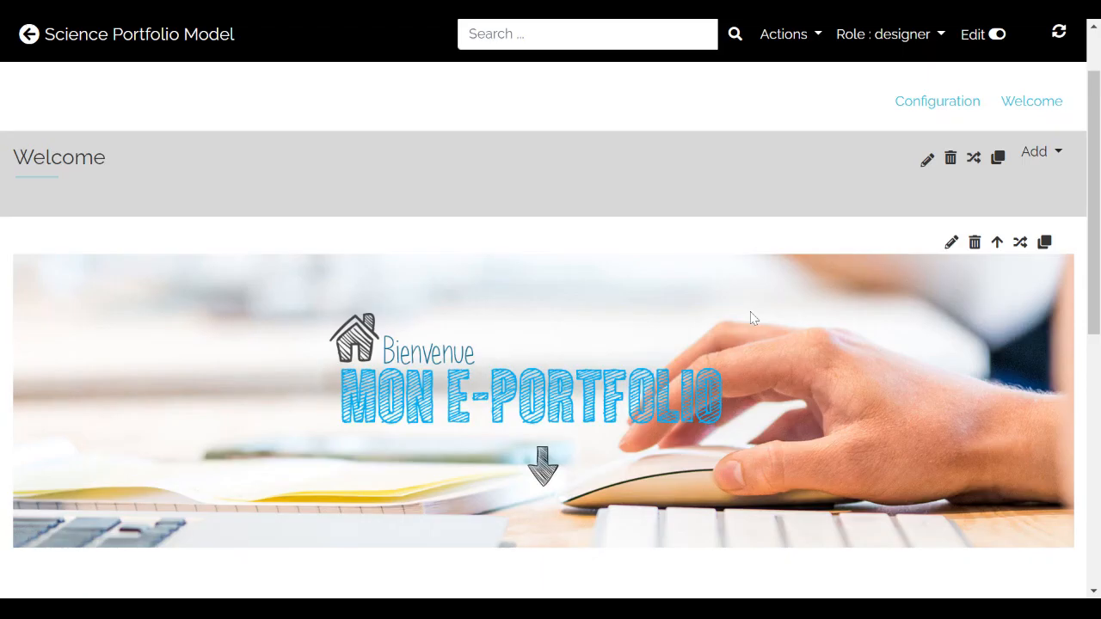
scroll(751, 318, down, 1)
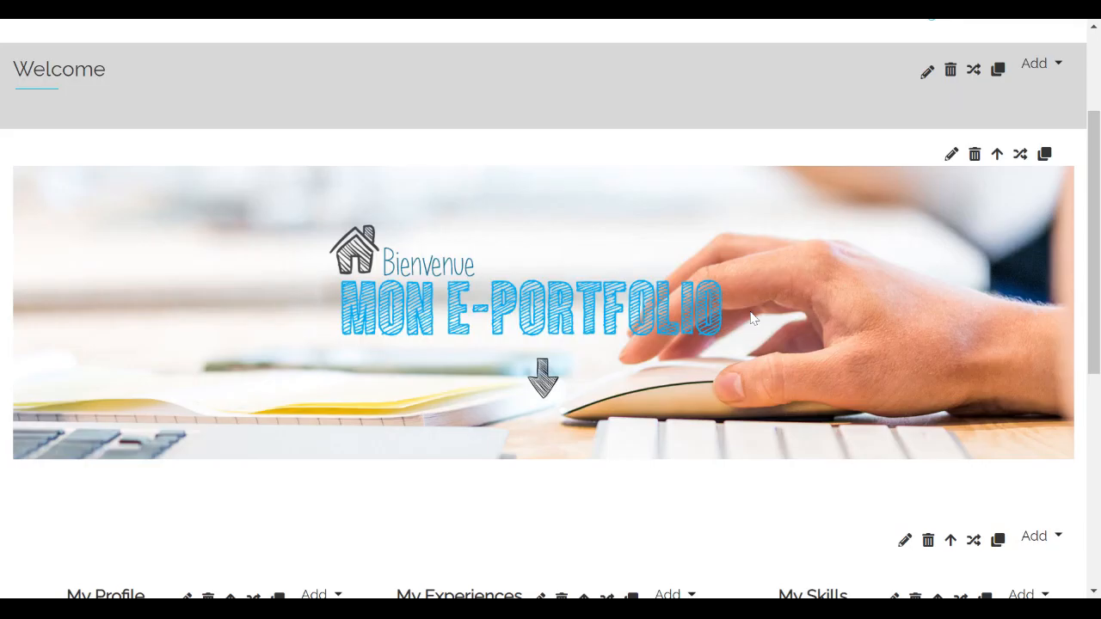
scroll(753, 319, up, 1)
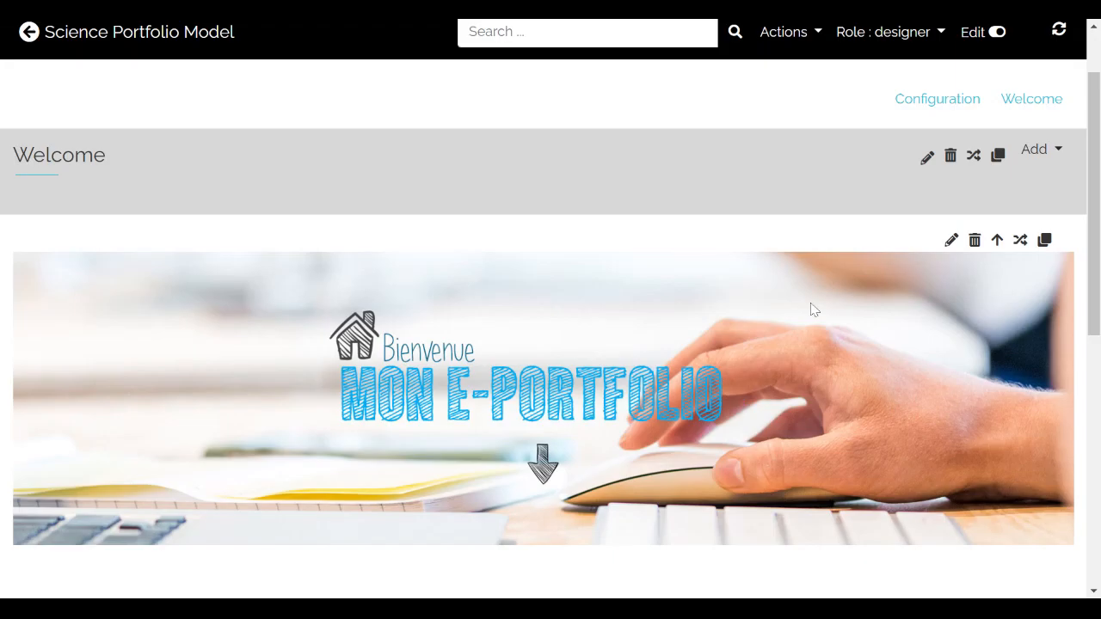
click(952, 241)
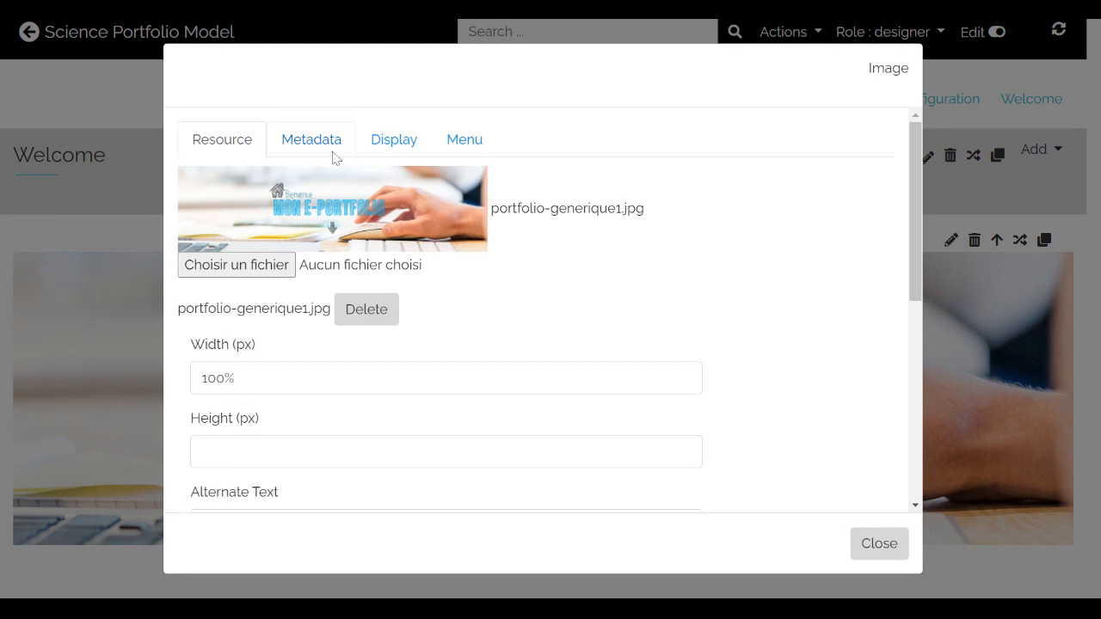
click(281, 274)
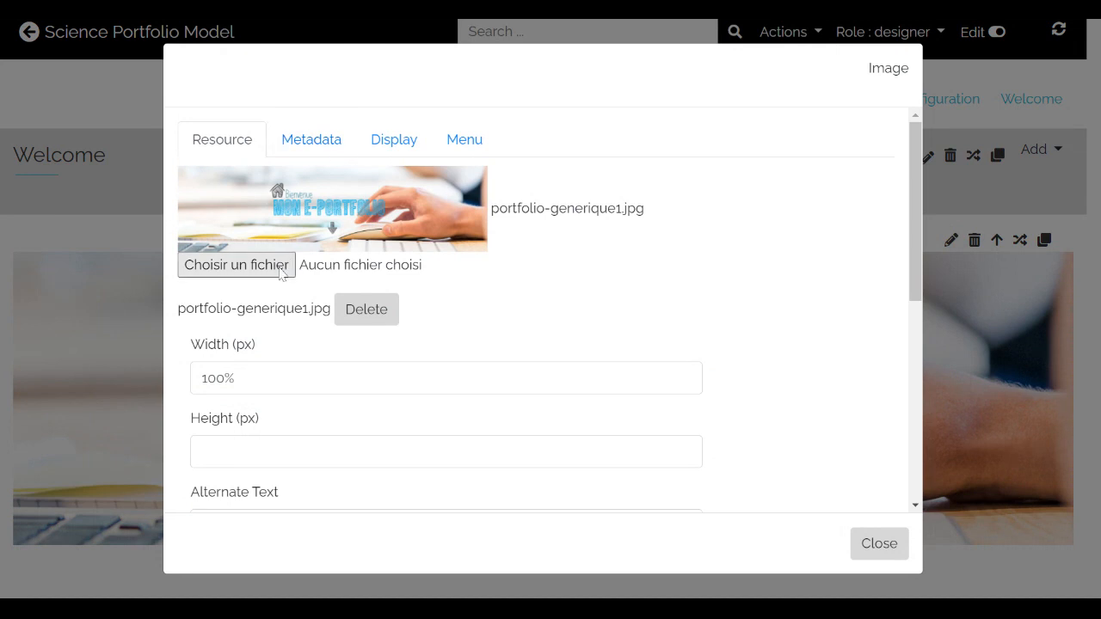
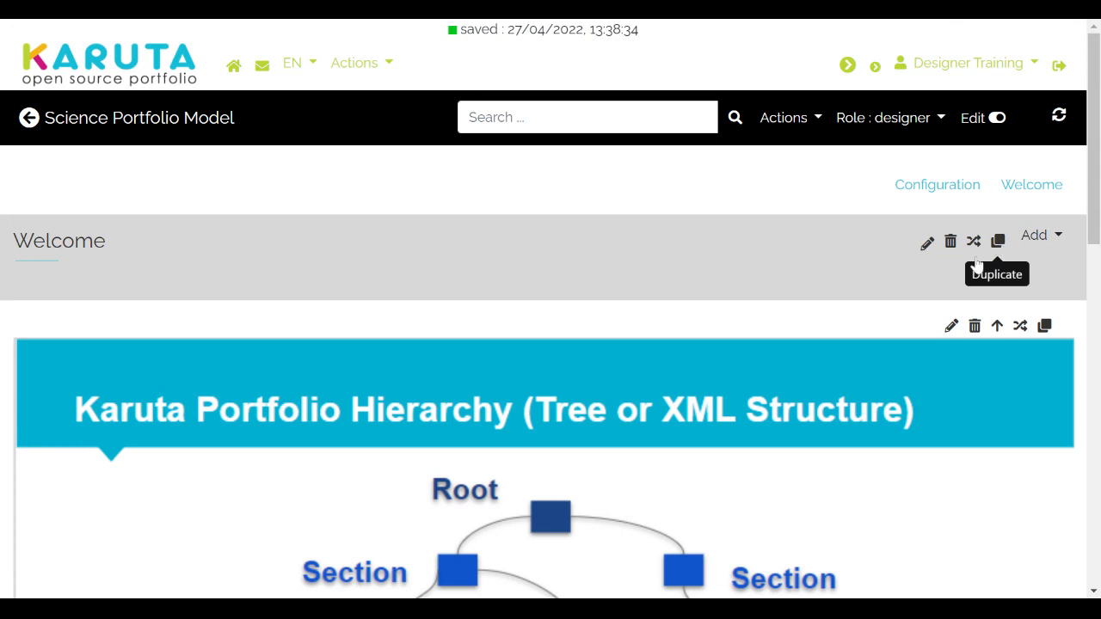
- Move the My Experiences subsection up so it comes before My Profile on the Welcome page
scroll(723, 381, down, 1)
scroll(722, 381, down, 10)
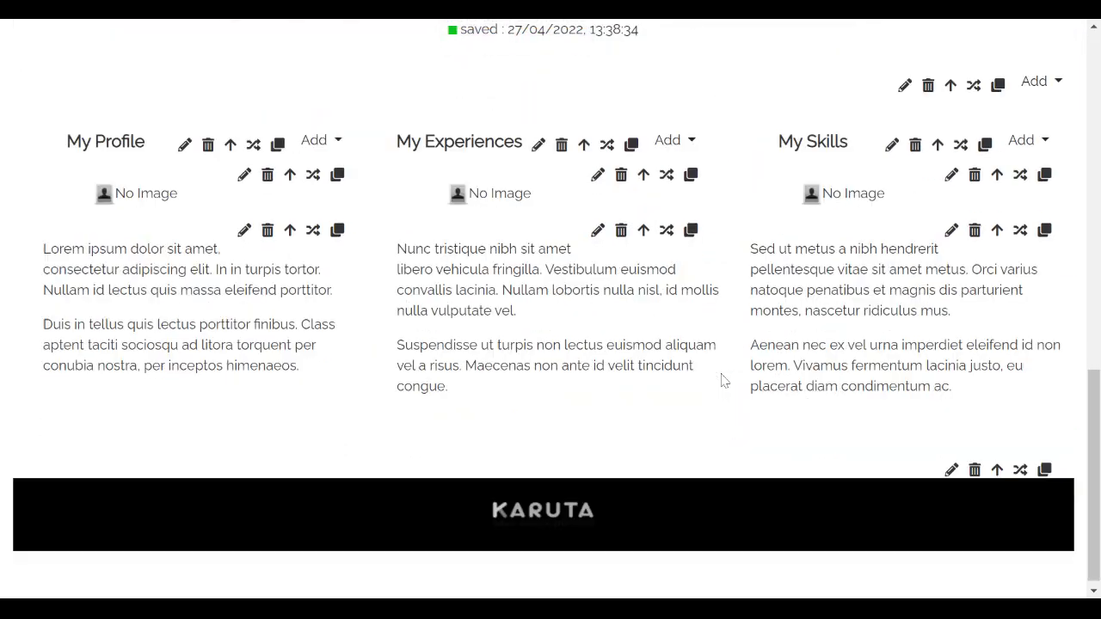
scroll(722, 381, up, 1)
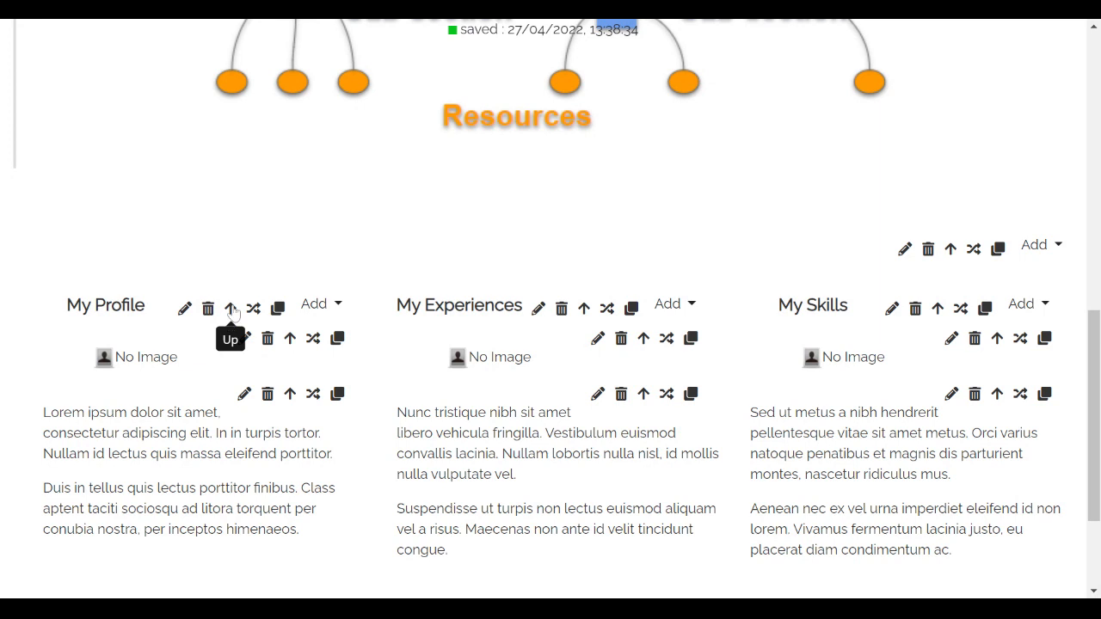
click(583, 310)
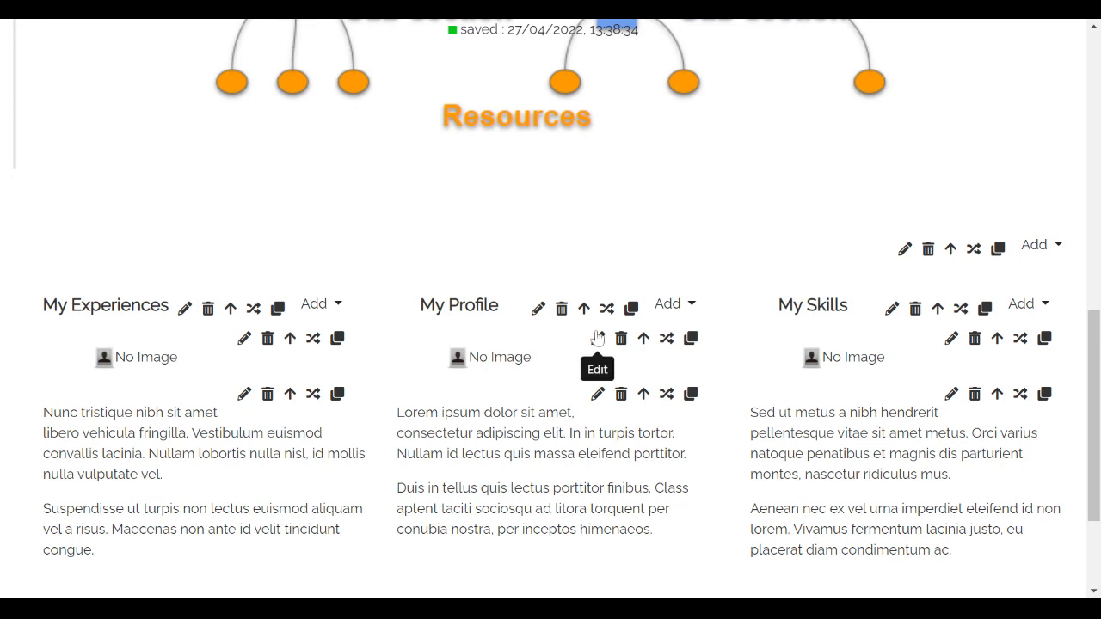
- Check the available destinations for relocating the My Profile subsection, and leave without moving it
click(606, 308)
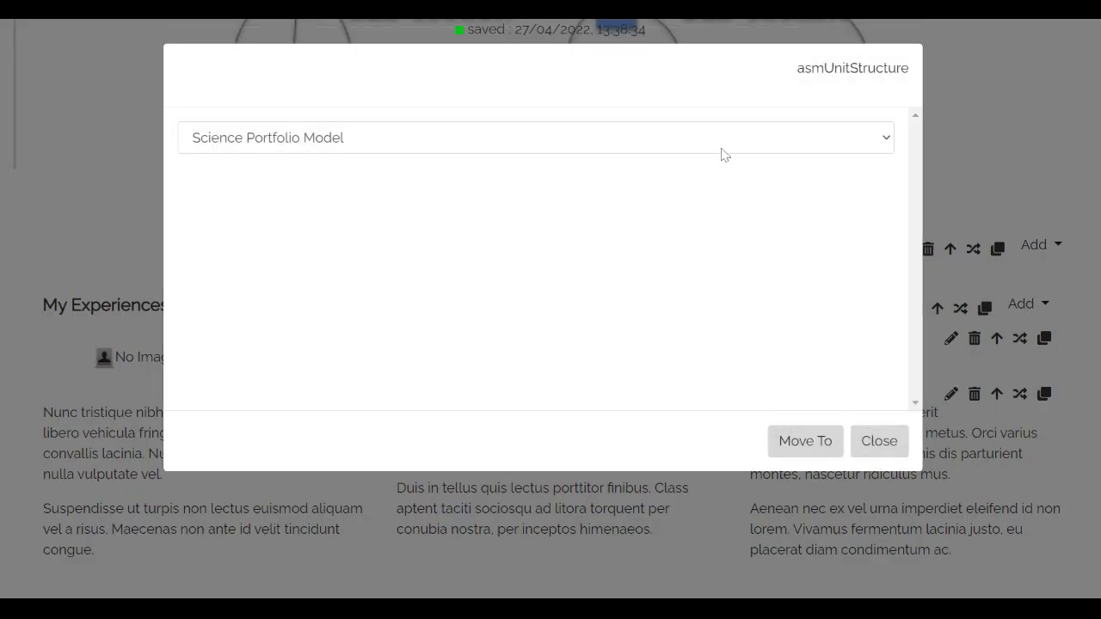
click(887, 140)
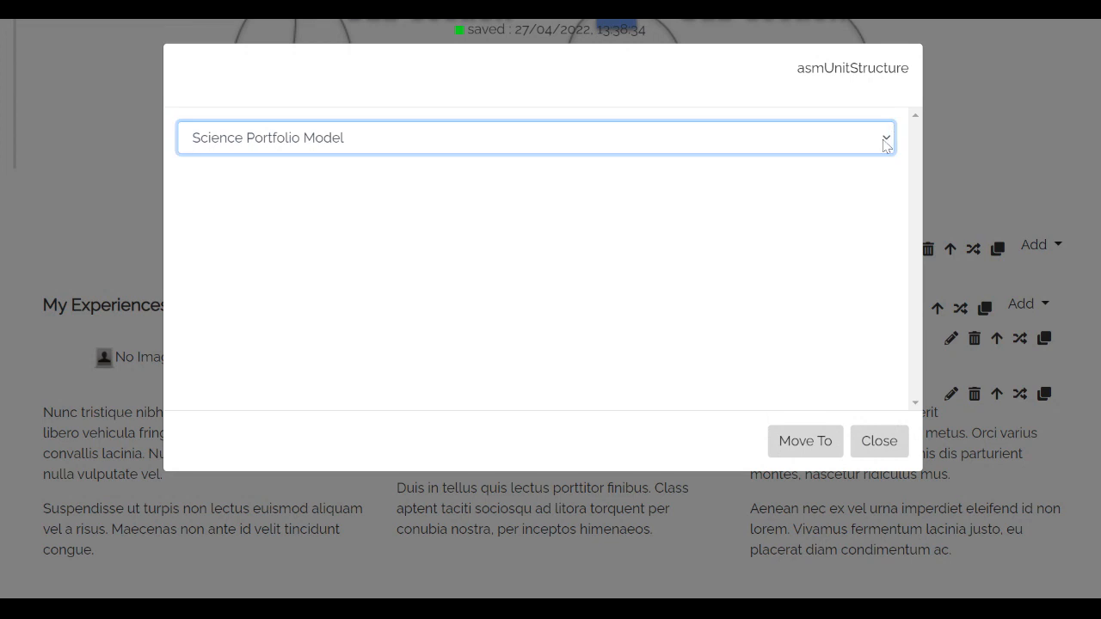
click(107, 162)
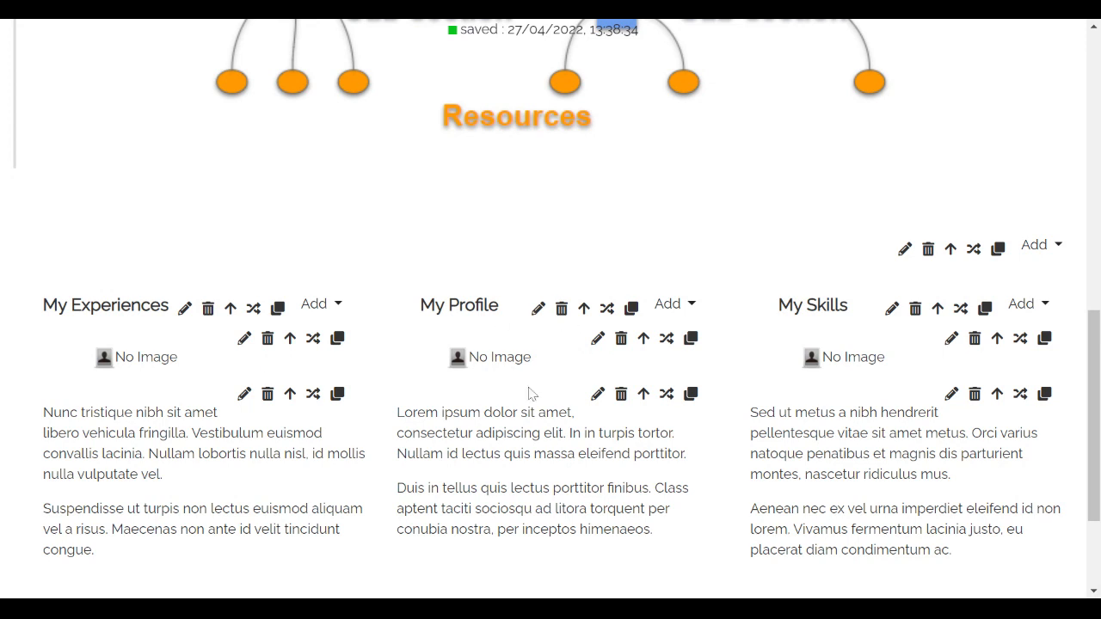
- Restore the subsection order by moving My Experiences back behind My Profile
scroll(617, 322, up, 7)
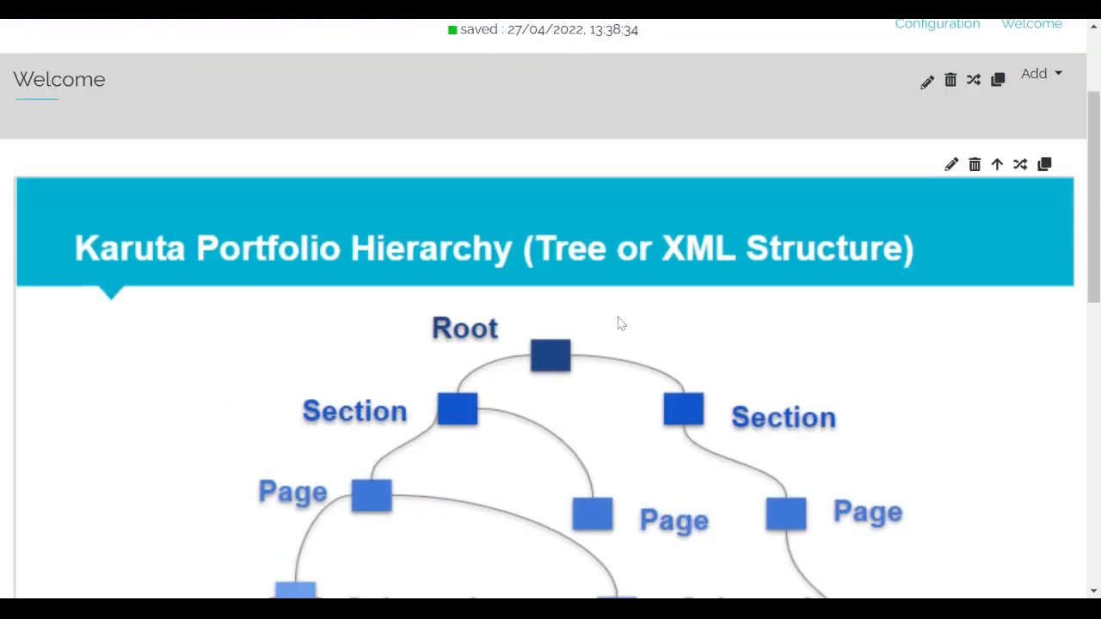
scroll(621, 324, down, 2)
scroll(621, 324, down, 4)
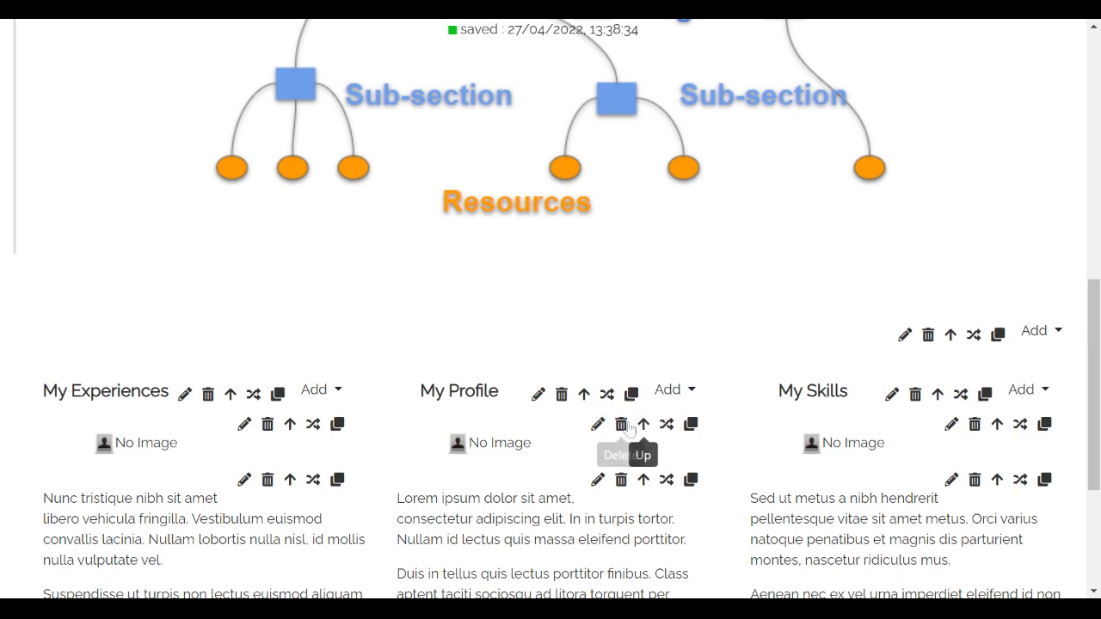
click(584, 395)
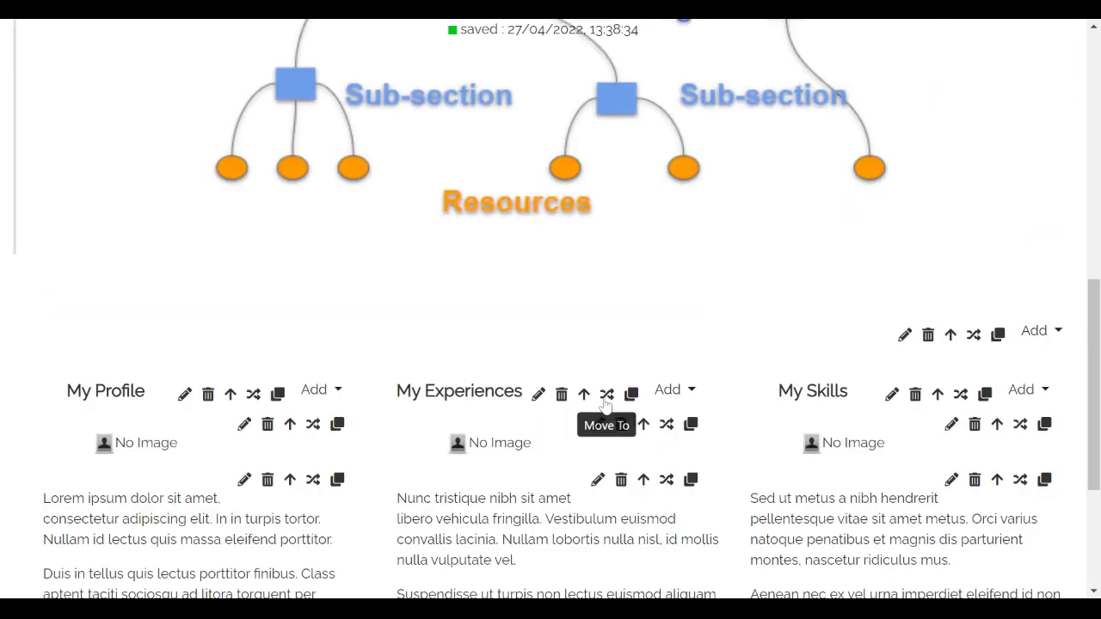
- Go to the root of the Science Portfolio Model and show the metadata of its nodes
scroll(609, 404, up, 4)
scroll(609, 395, up, 3)
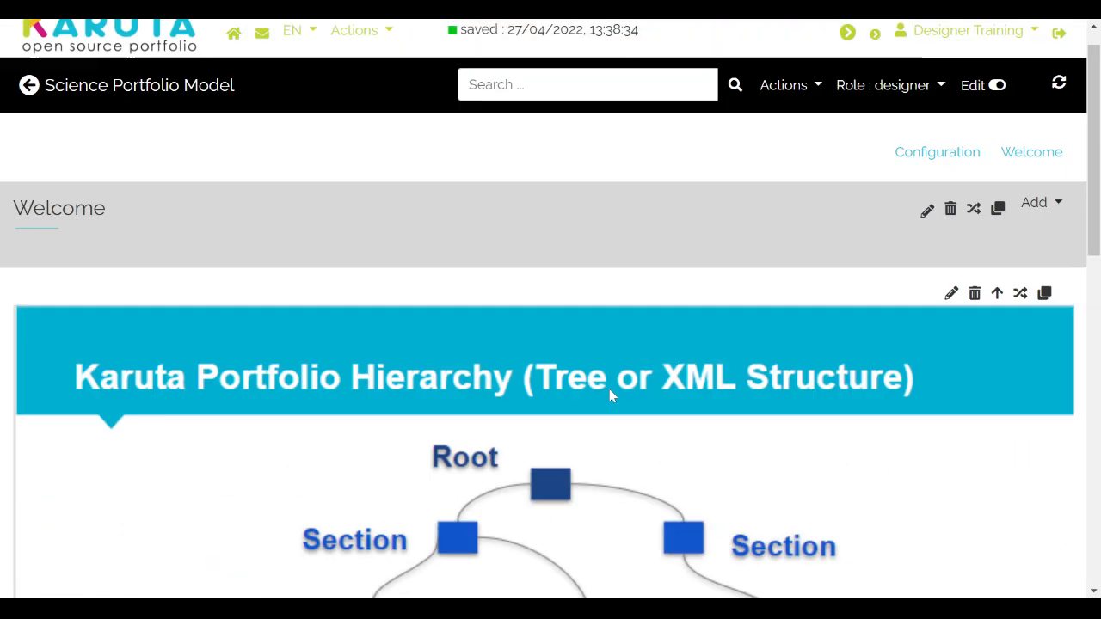
scroll(609, 395, down, 4)
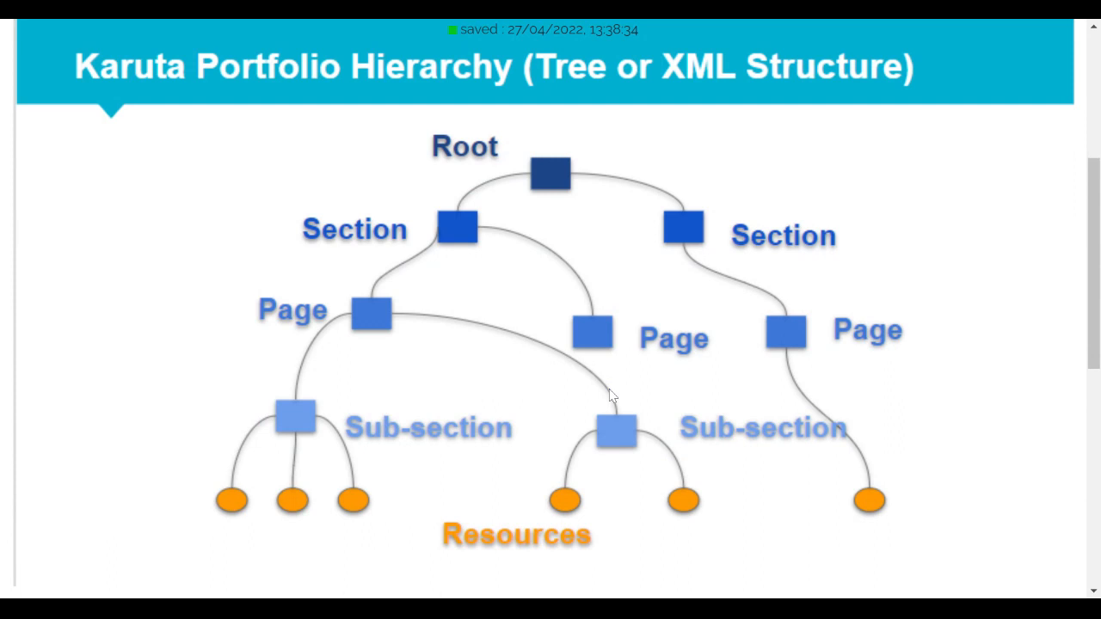
scroll(611, 396, up, 4)
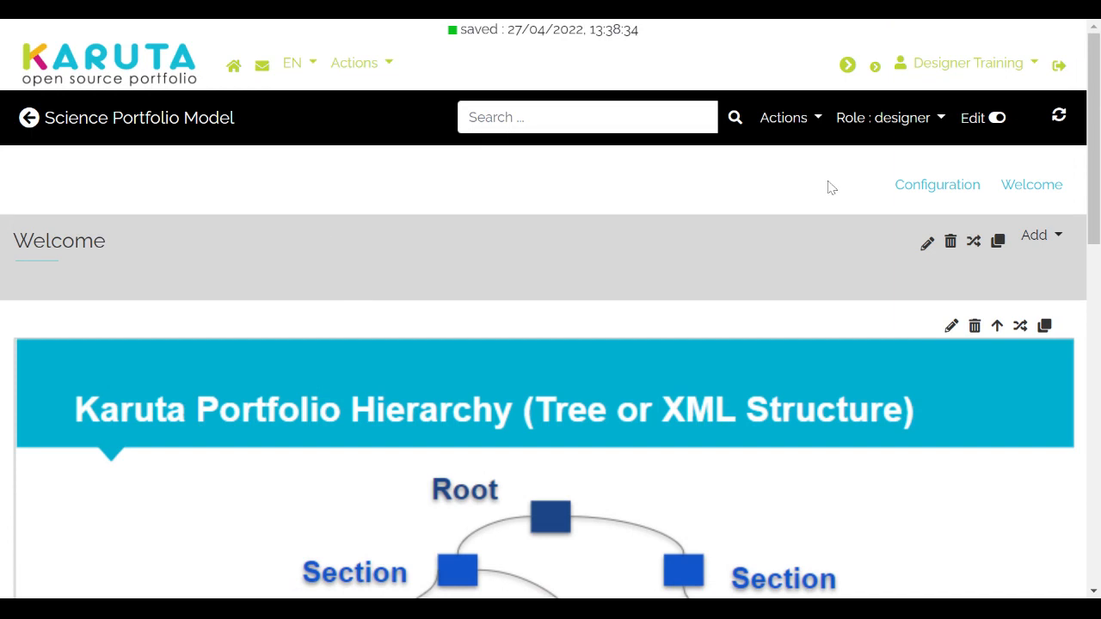
click(104, 129)
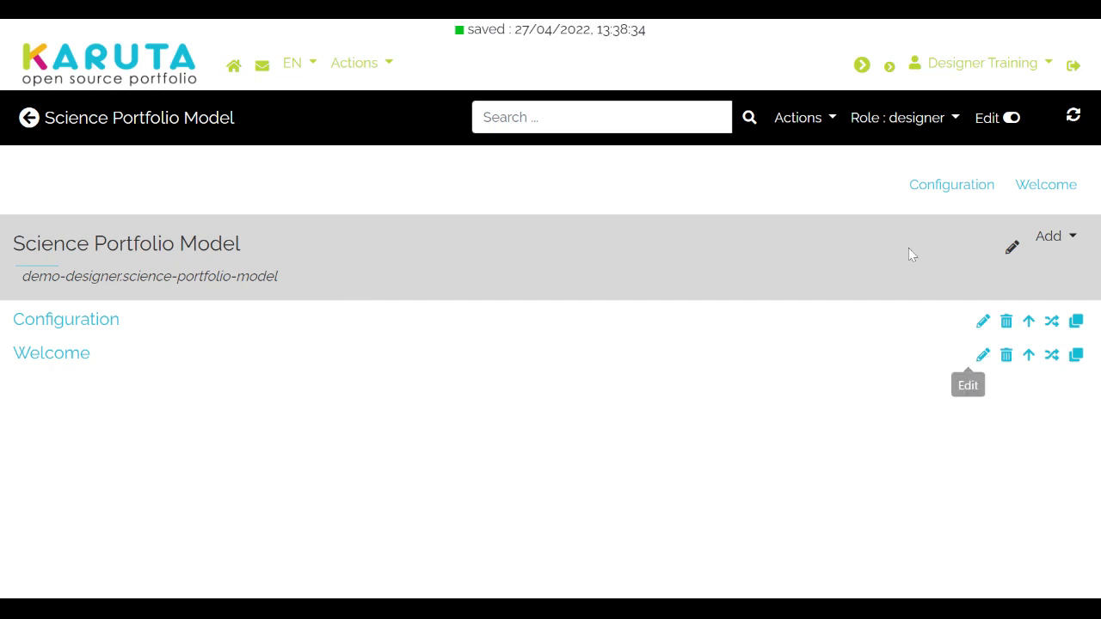
click(828, 122)
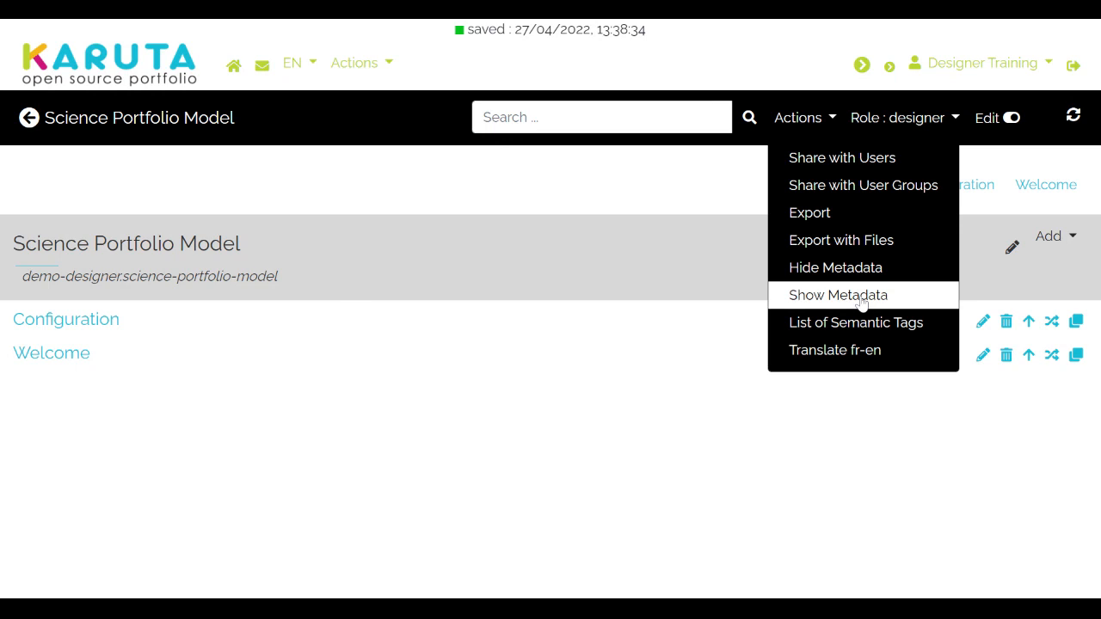
click(861, 299)
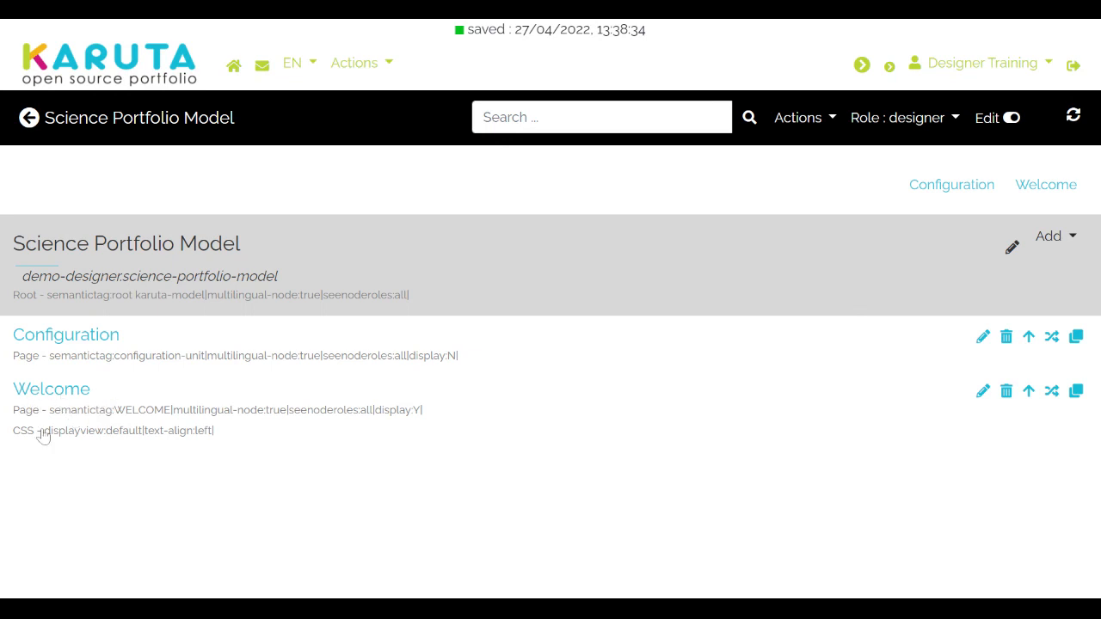
- Open the Welcome page and examine the semantic tags and CSS metadata of its page, image and subsections
click(53, 399)
scroll(568, 404, down, 10)
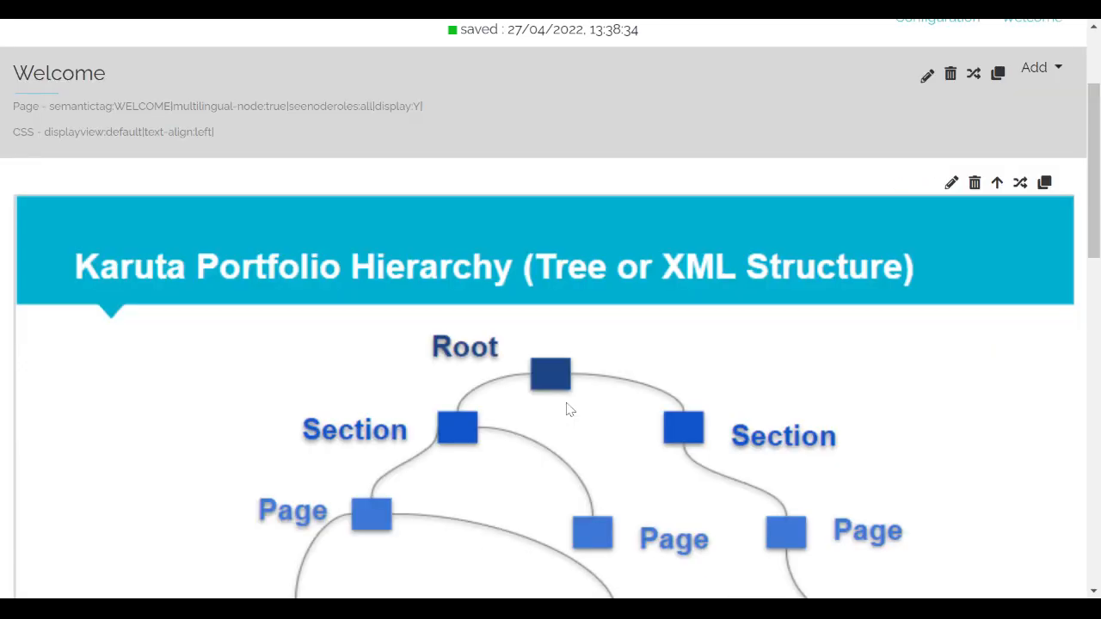
scroll(566, 409, up, 7)
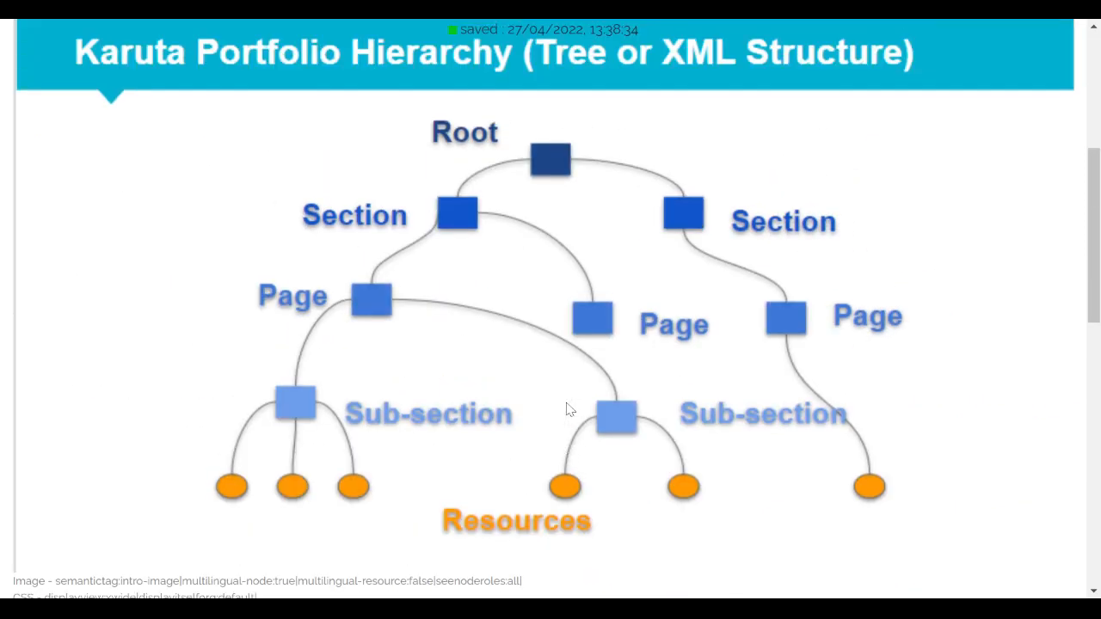
scroll(566, 410, down, 3)
scroll(566, 410, down, 4)
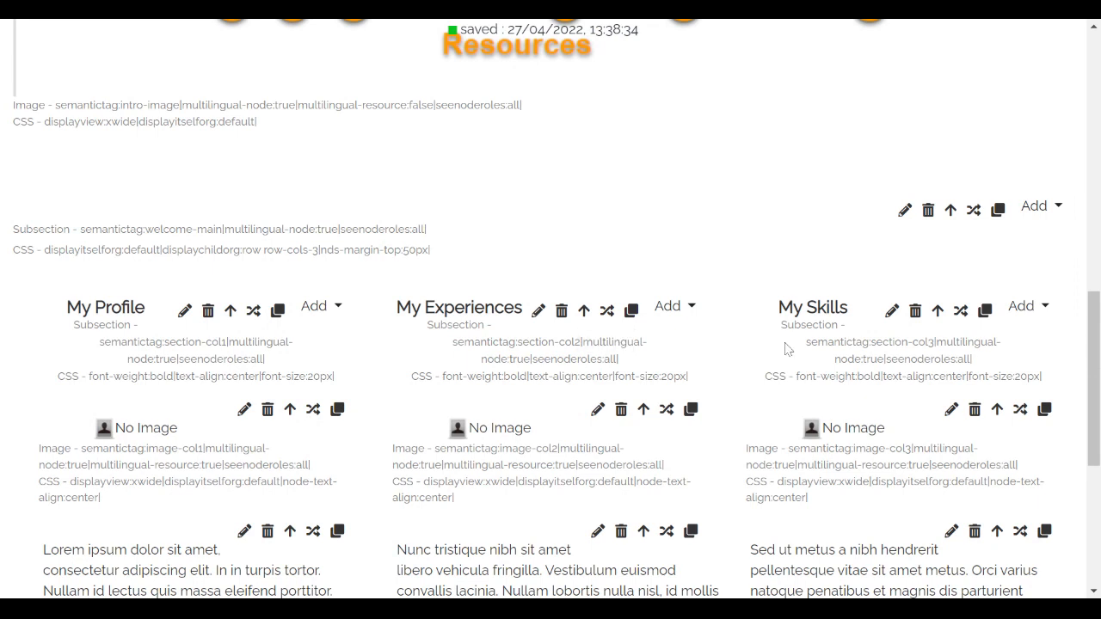
scroll(782, 329, up, 1)
scroll(783, 328, up, 10)
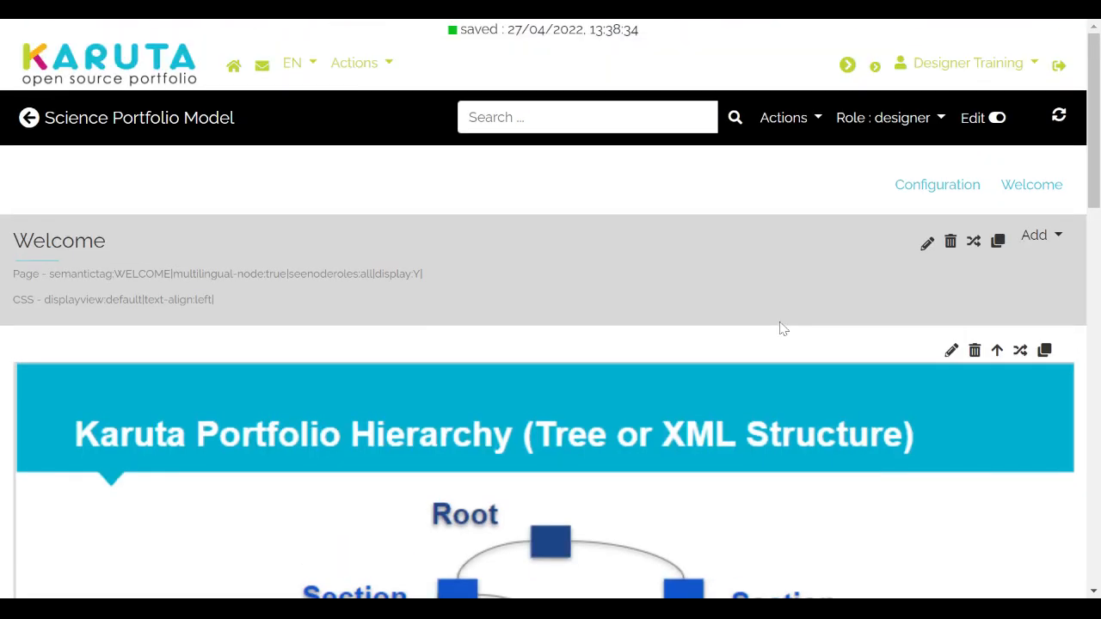
- Return to the root of the Science Portfolio Model and review the element types that can be added, without adding any
click(167, 120)
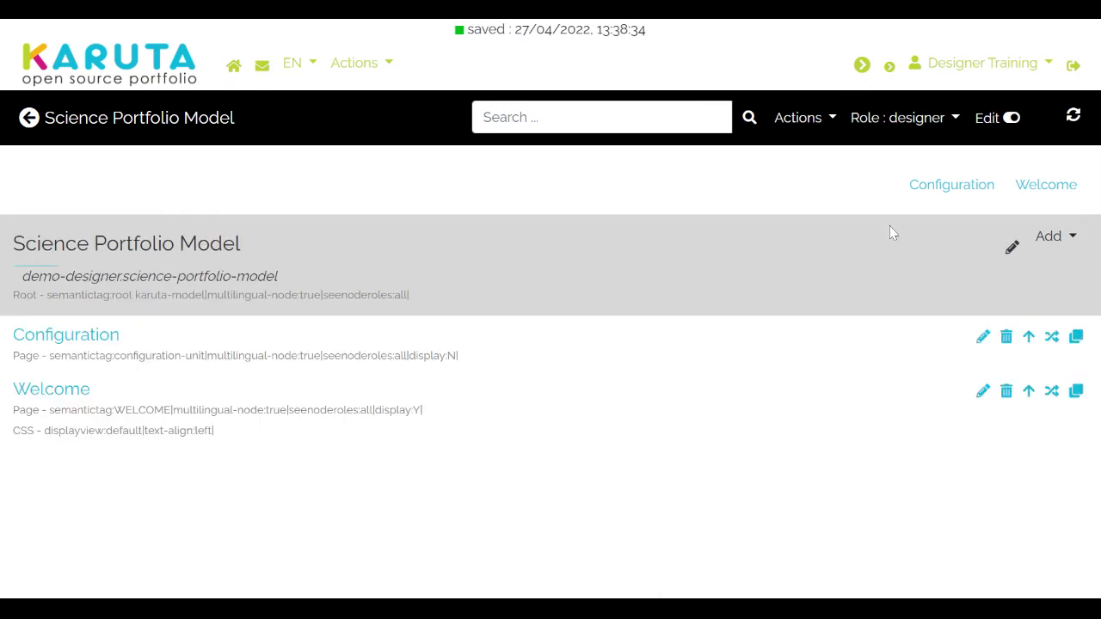
click(1074, 238)
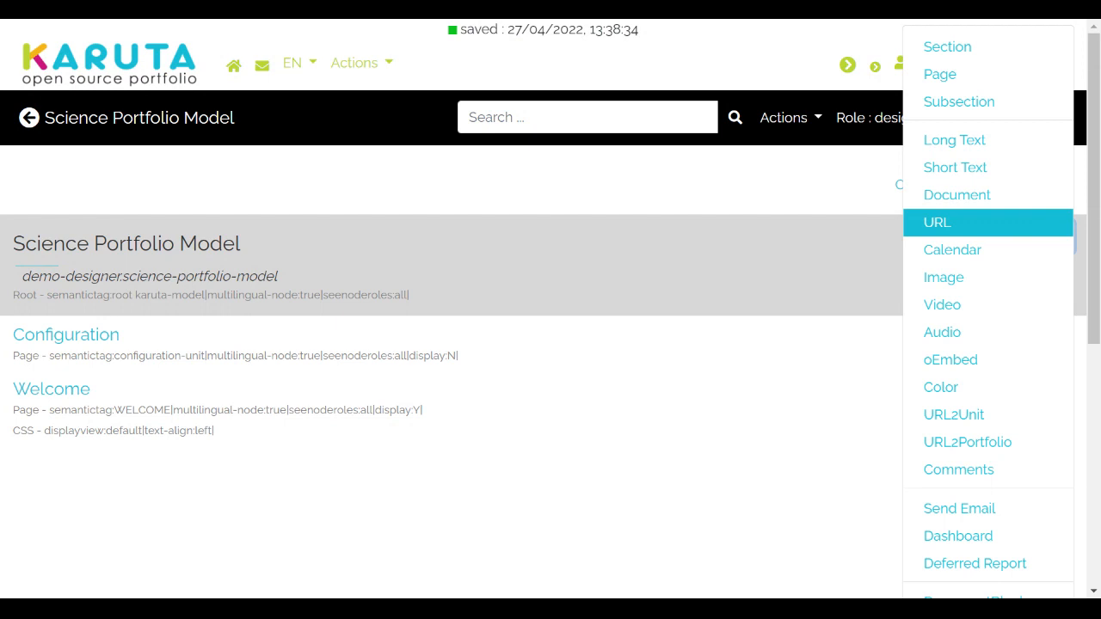
click(852, 335)
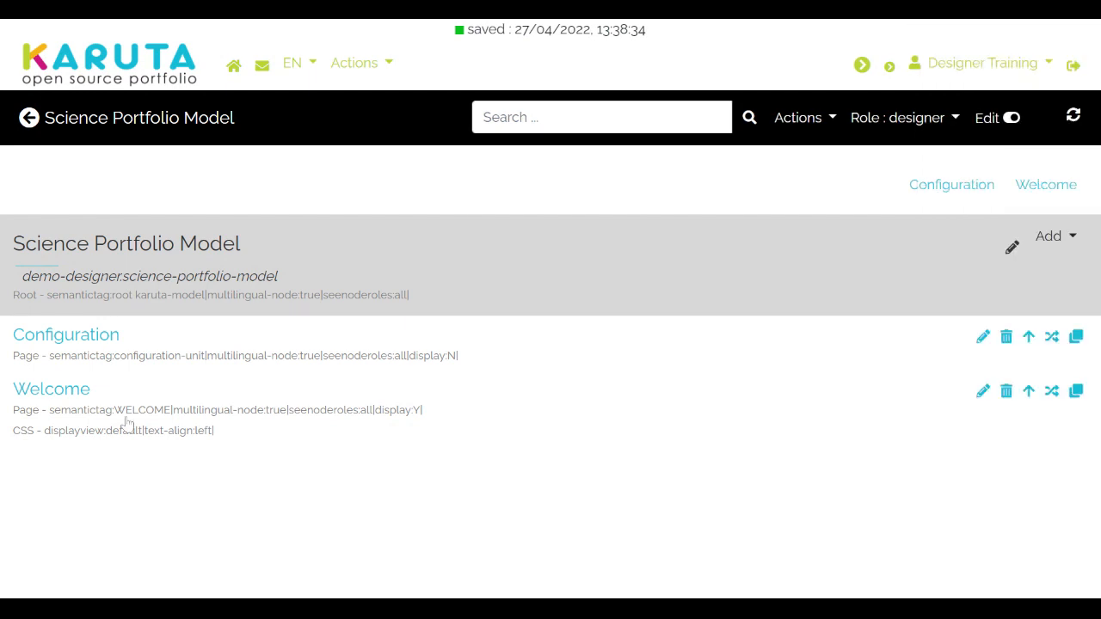
- Return to the root of the Science Portfolio Model, add a page there and label it Profile
click(1039, 185)
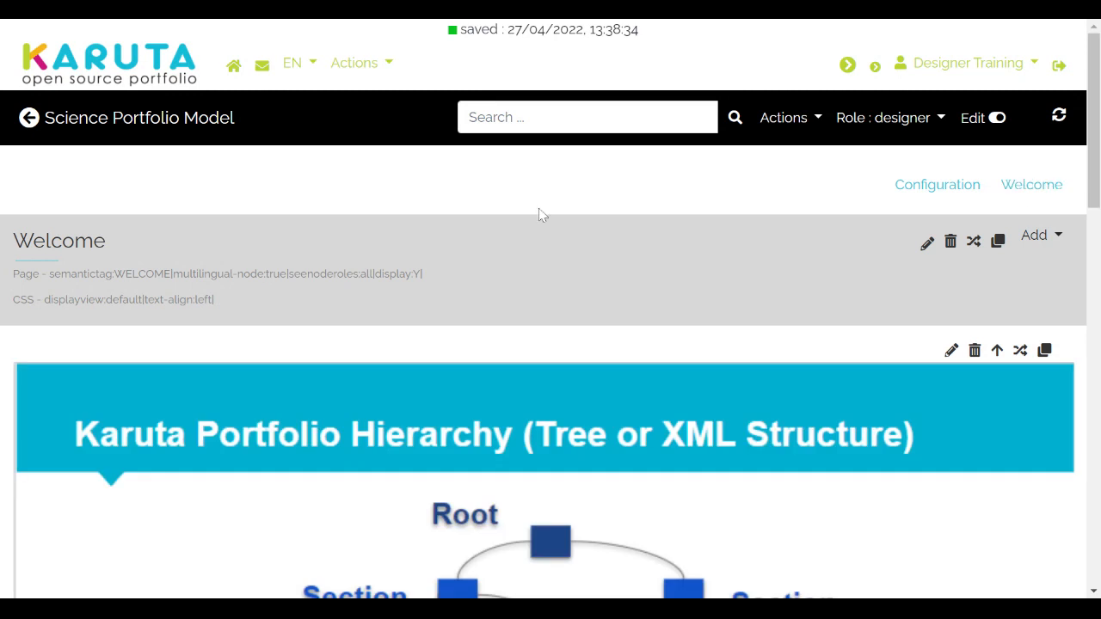
click(181, 129)
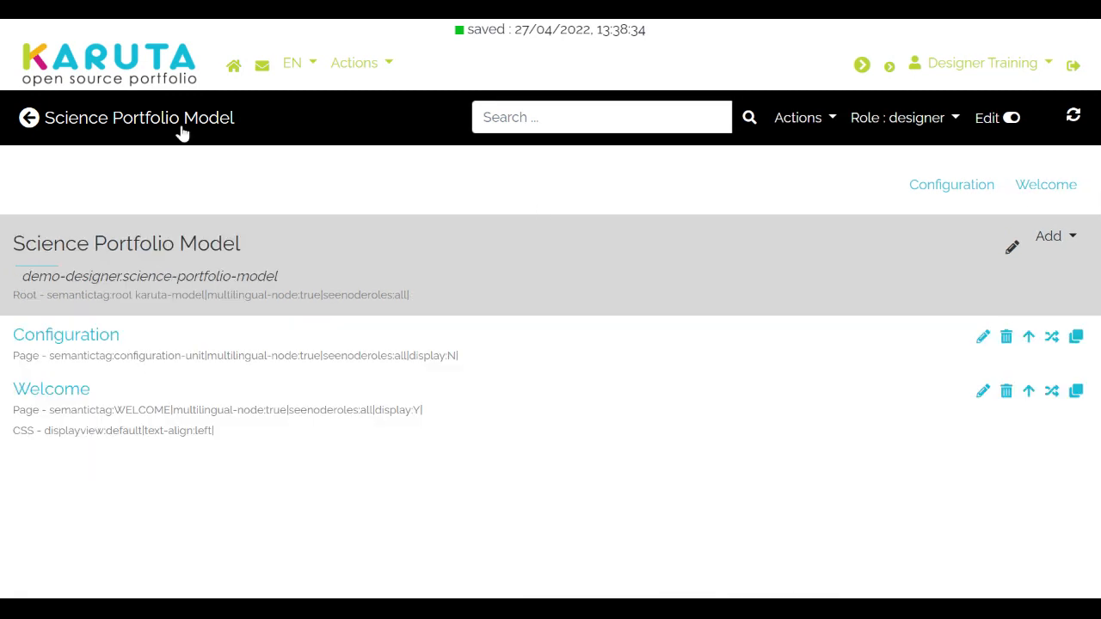
click(1065, 241)
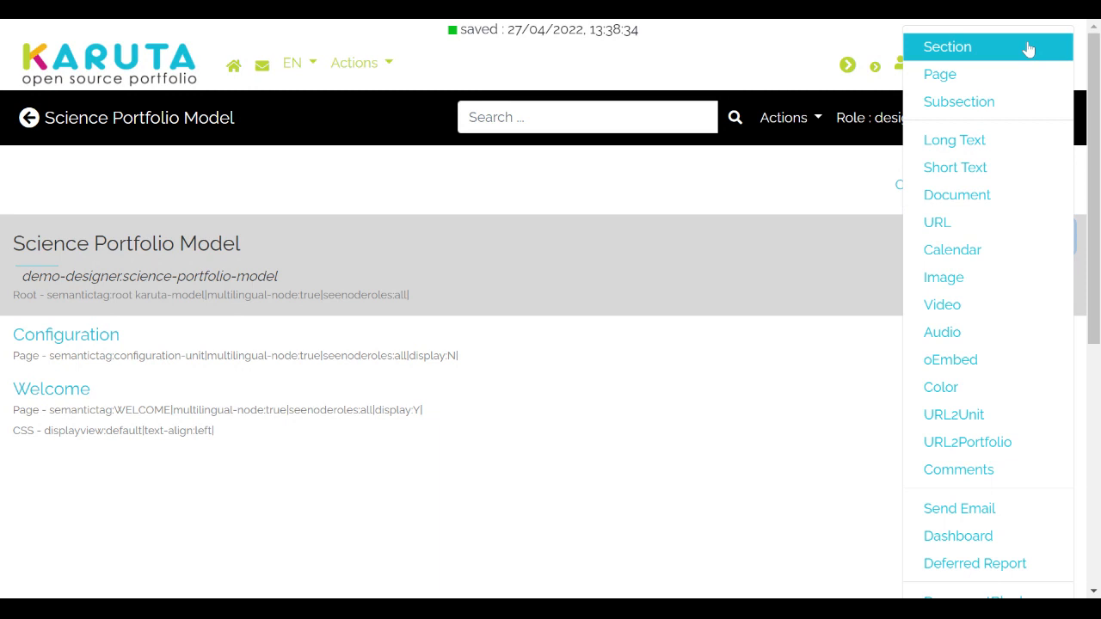
click(1022, 72)
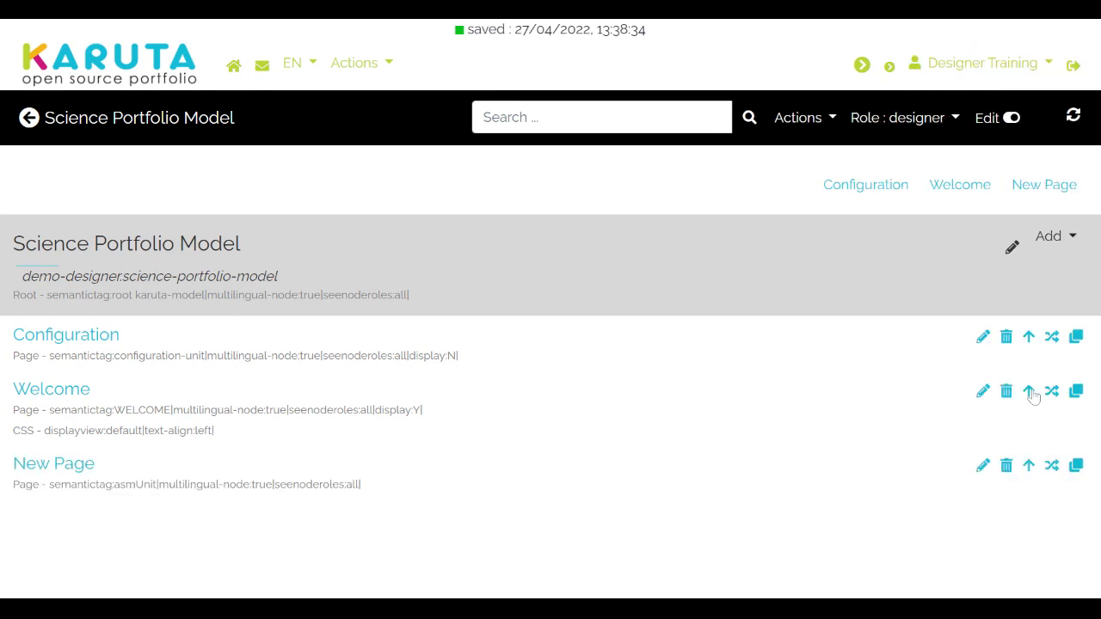
click(982, 465)
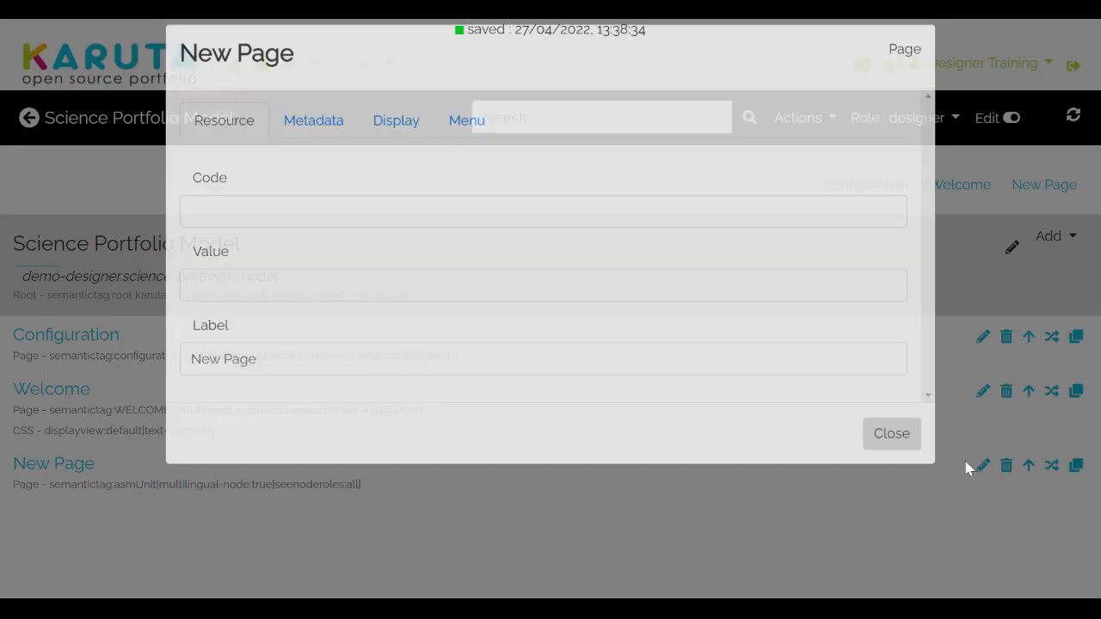
click(256, 378)
key(BackSpace)
key(BackSpace)
key(BackSpace)
key(BackSpace)
key(BackSpace)
key(BackSpace)
key(BackSpace)
key(BackSpace)
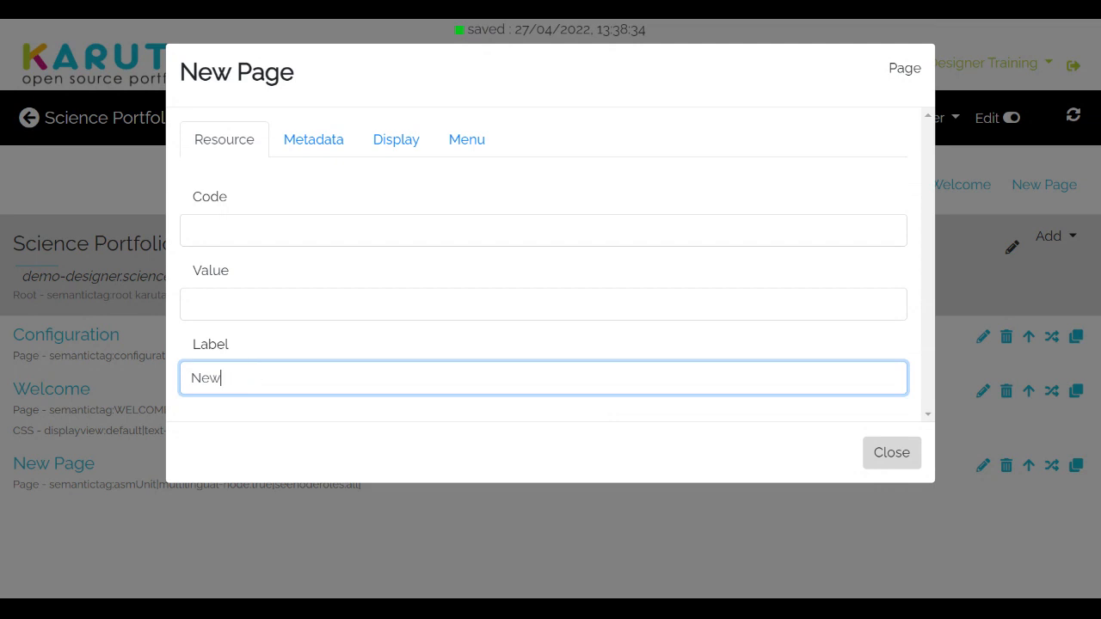
text(Profile)
click(893, 453)
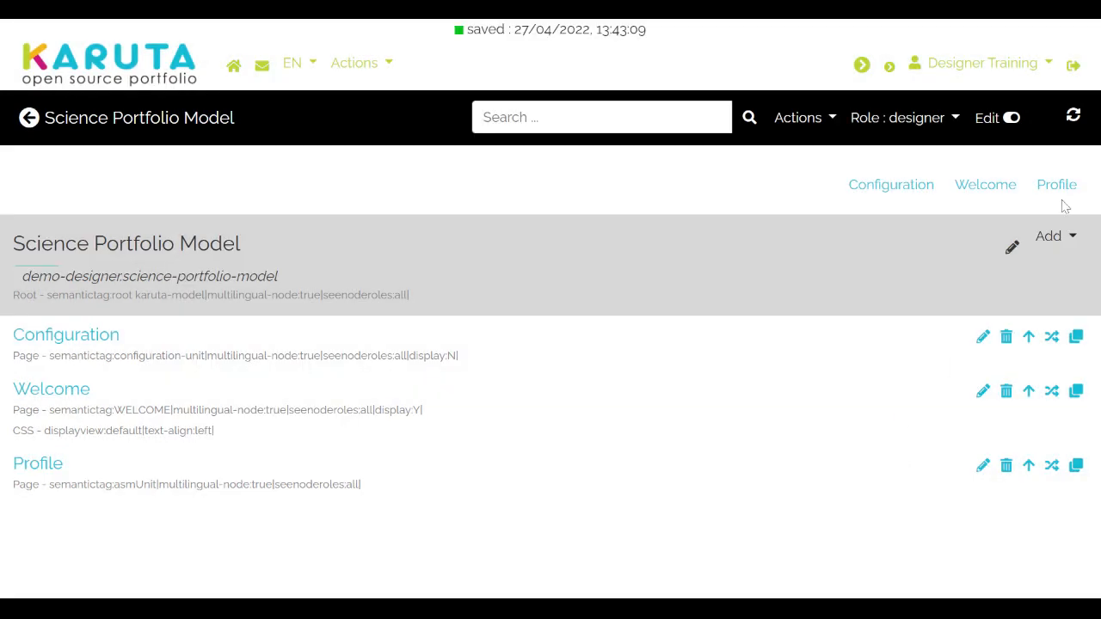
- Add a section at the root of the Science Portfolio Model and label it Learning Outcomes
click(1071, 240)
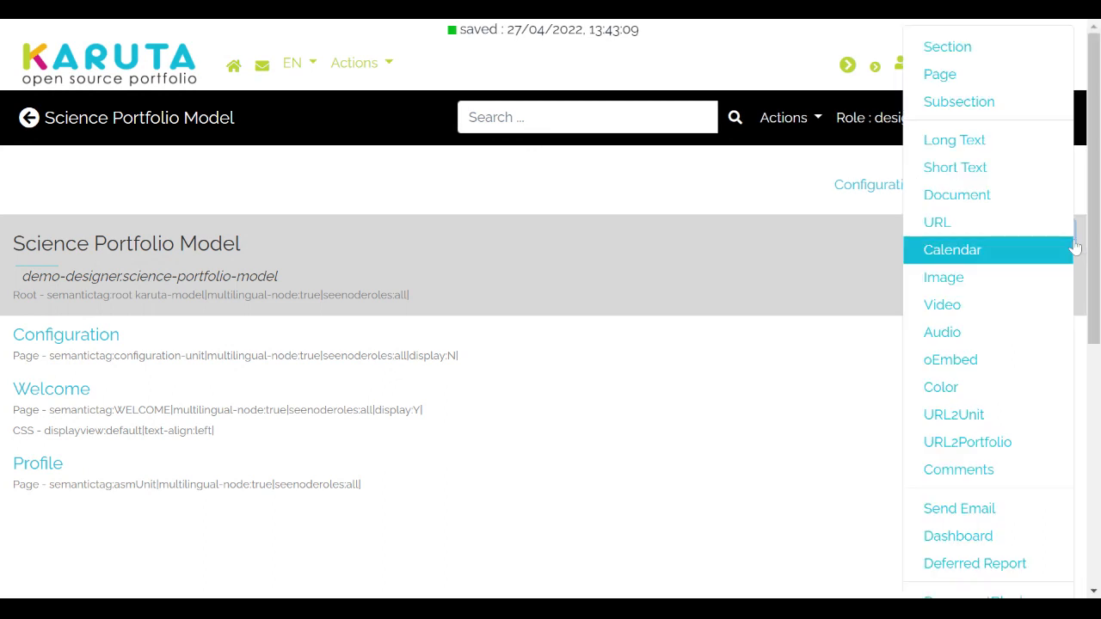
click(1026, 53)
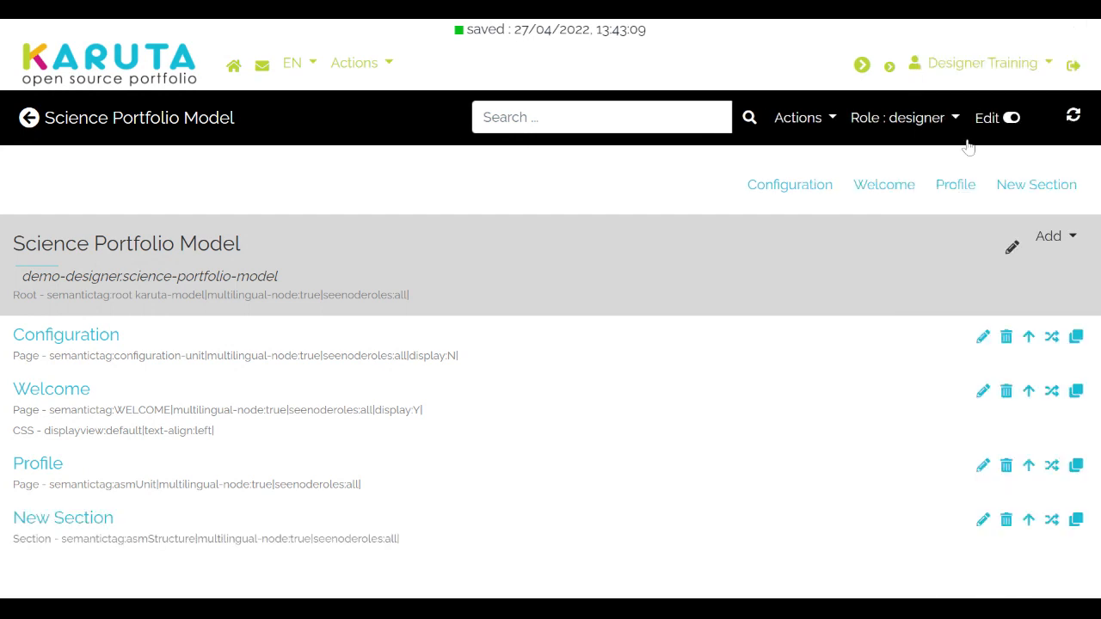
click(983, 520)
click(273, 379)
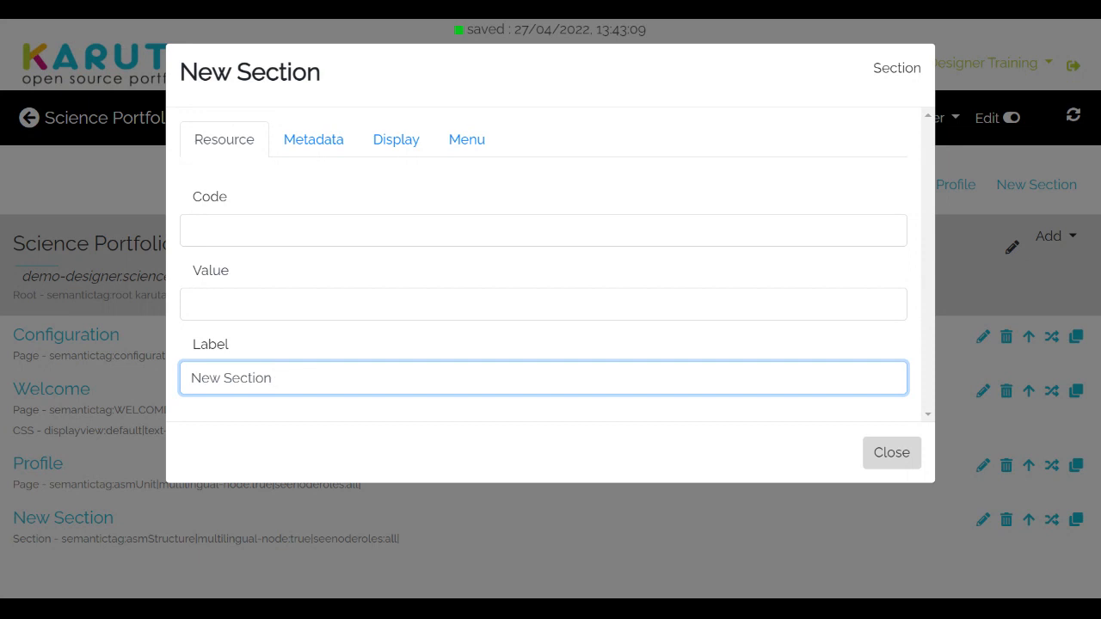
key(BackSpace)
key(BackSpace)
key(BackSpace)
key(BackSpace)
key(BackSpace)
key(BackSpace)
key(BackSpace)
key(BackSpace)
key(BackSpace)
key(BackSpace)
key(BackSpace)
text(Learning)
text(Outc)
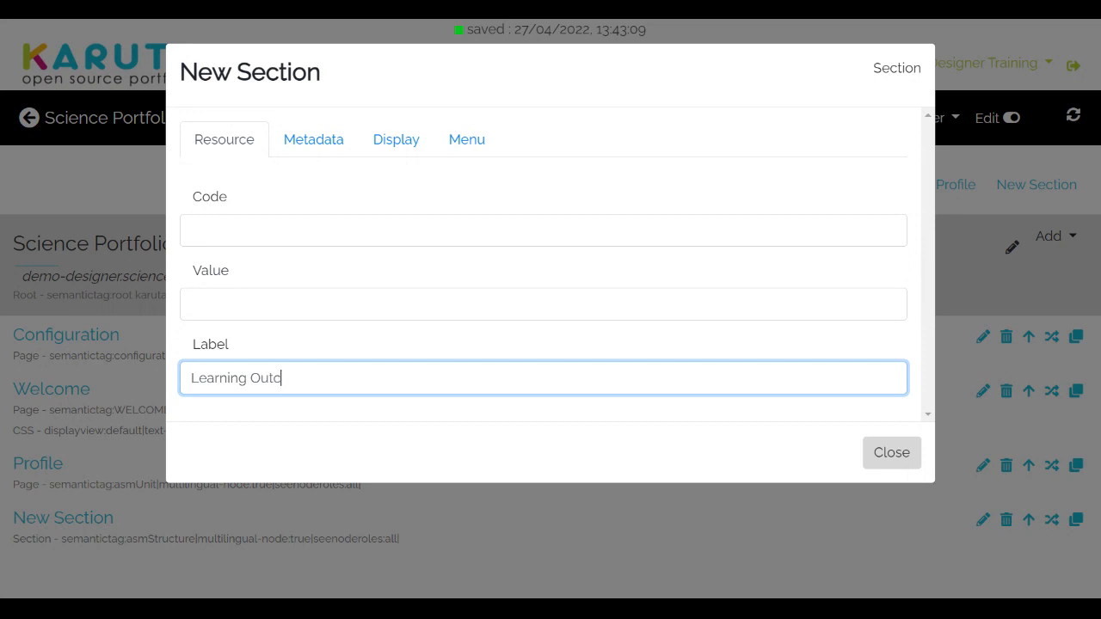
text(omes)
click(872, 465)
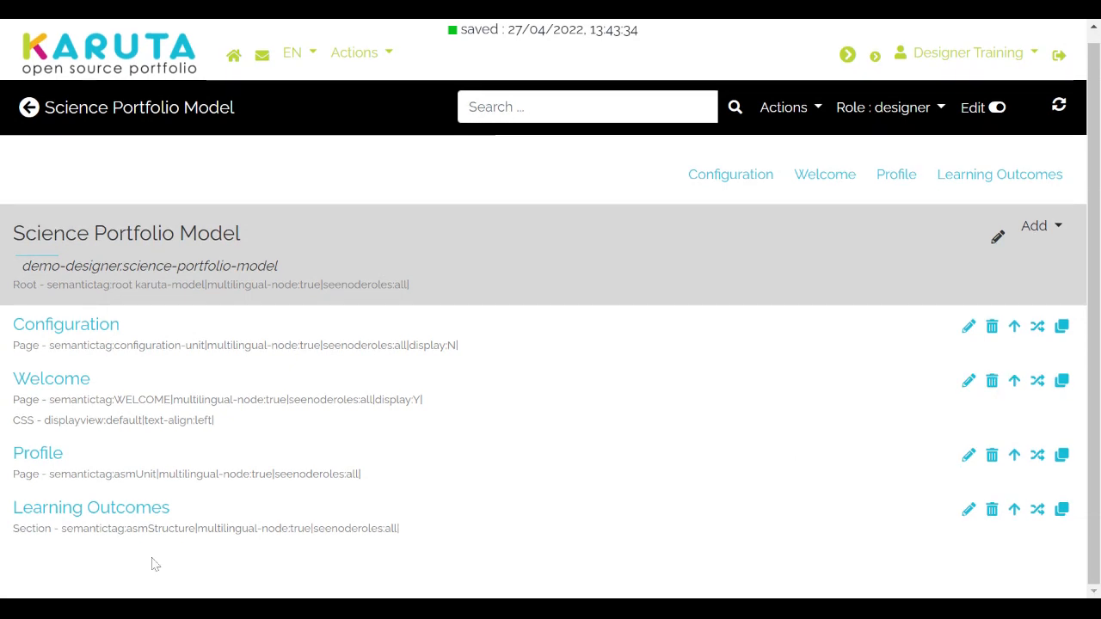
- Inside the Learning Outcomes section, add a page and label it "Lo 1: Civic Engagement"
click(98, 519)
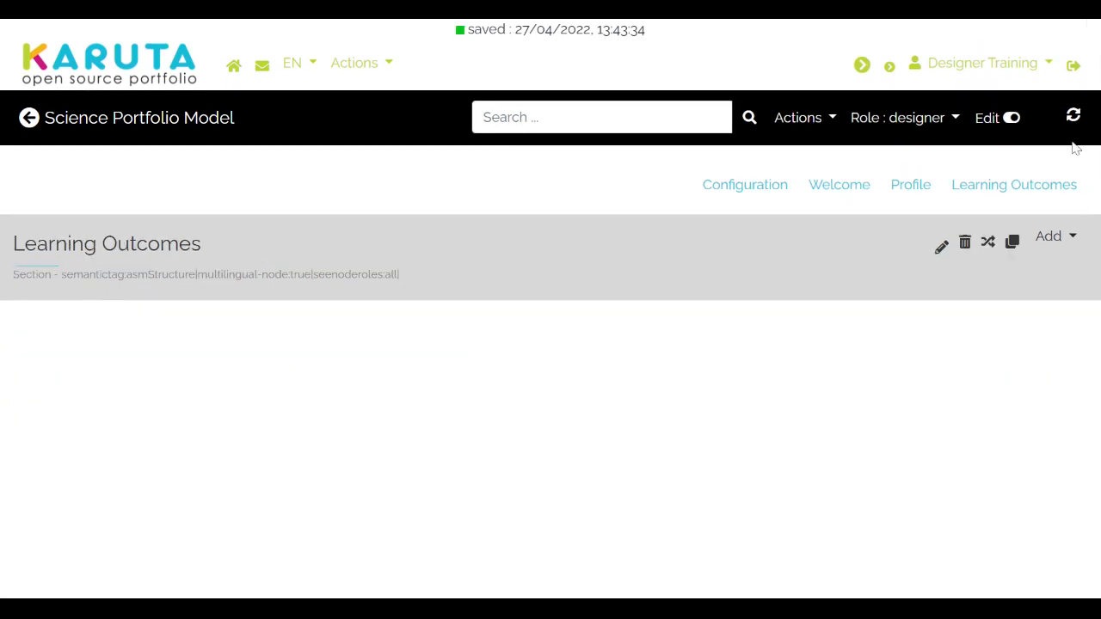
click(1065, 239)
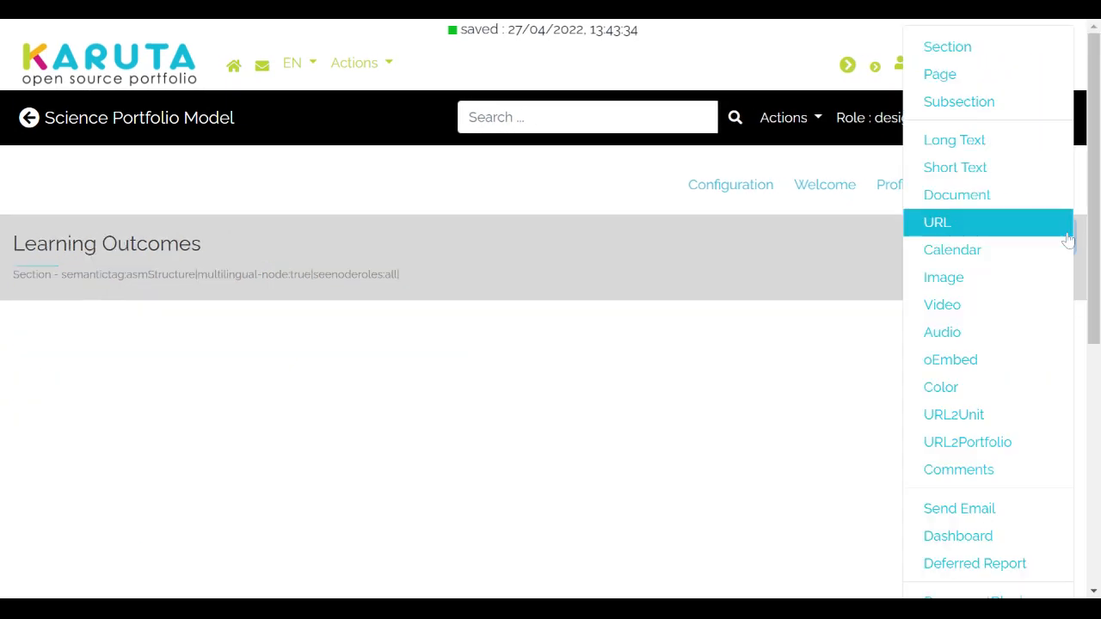
click(999, 80)
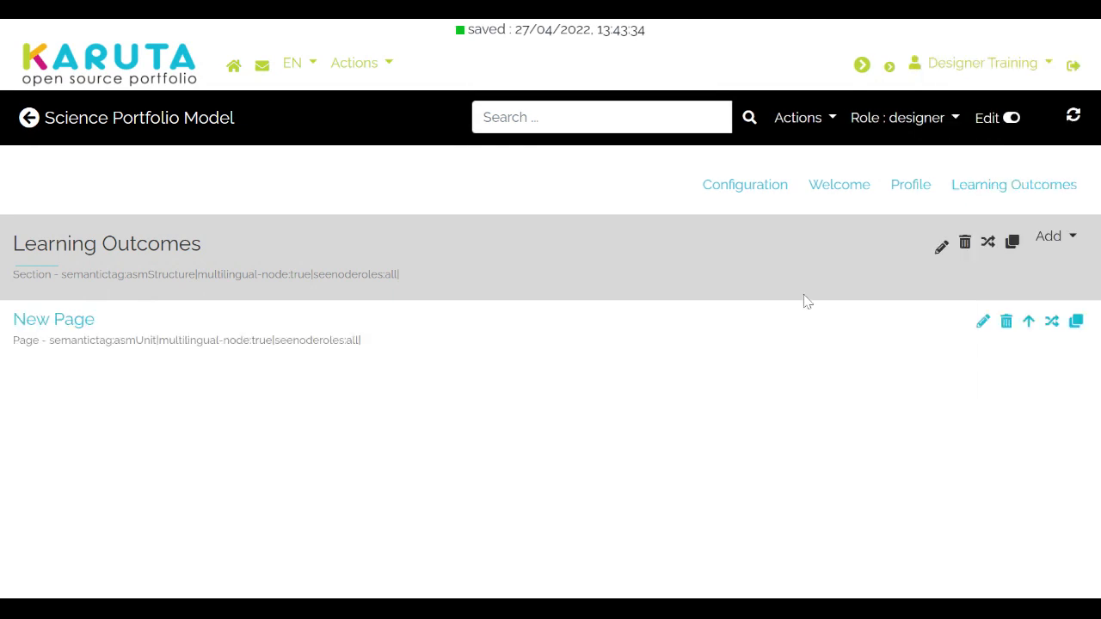
click(983, 322)
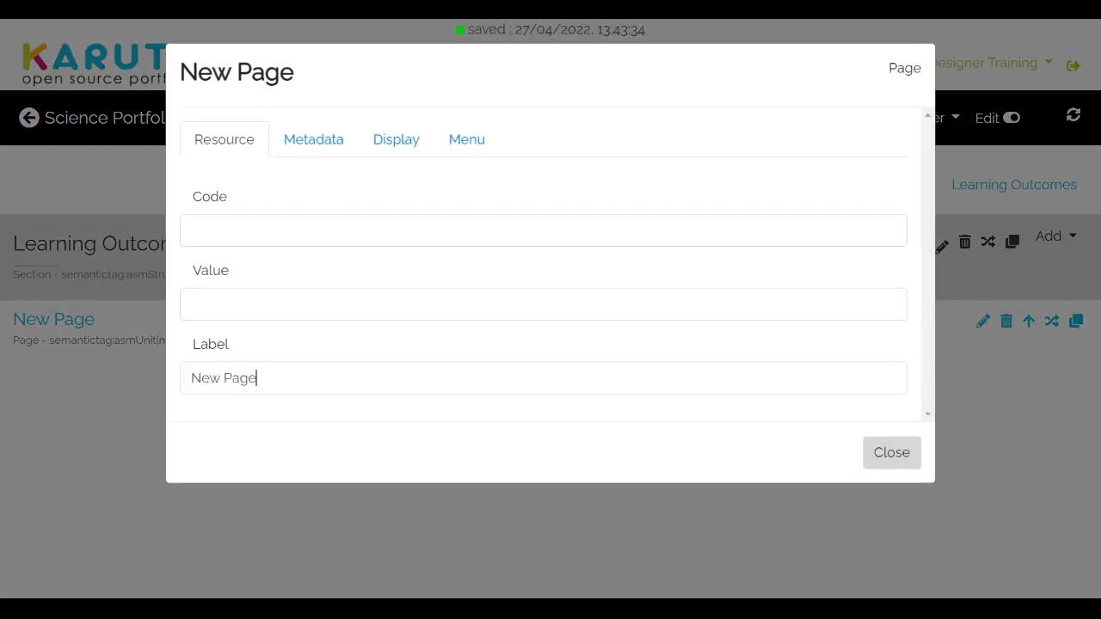
key(BackSpace)
key(BackSpace)
key(BackSpace)
key(BackSpace)
key(BackSpace)
key(BackSpace)
key(BackSpace)
key(BackSpace)
text(L)
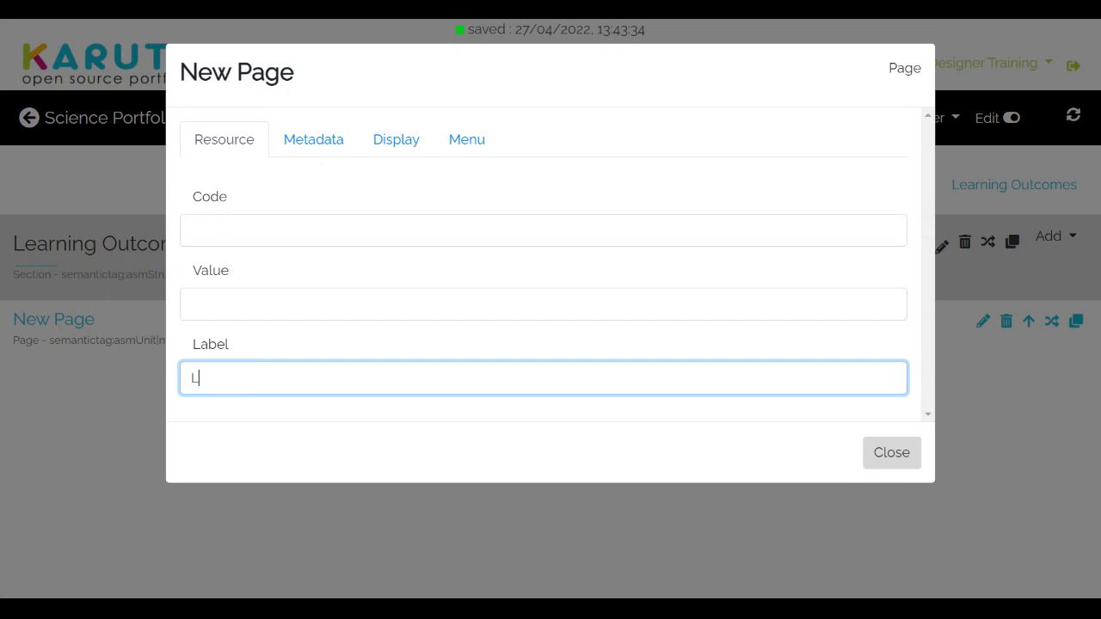
text(o 1:  Civic Engagement)
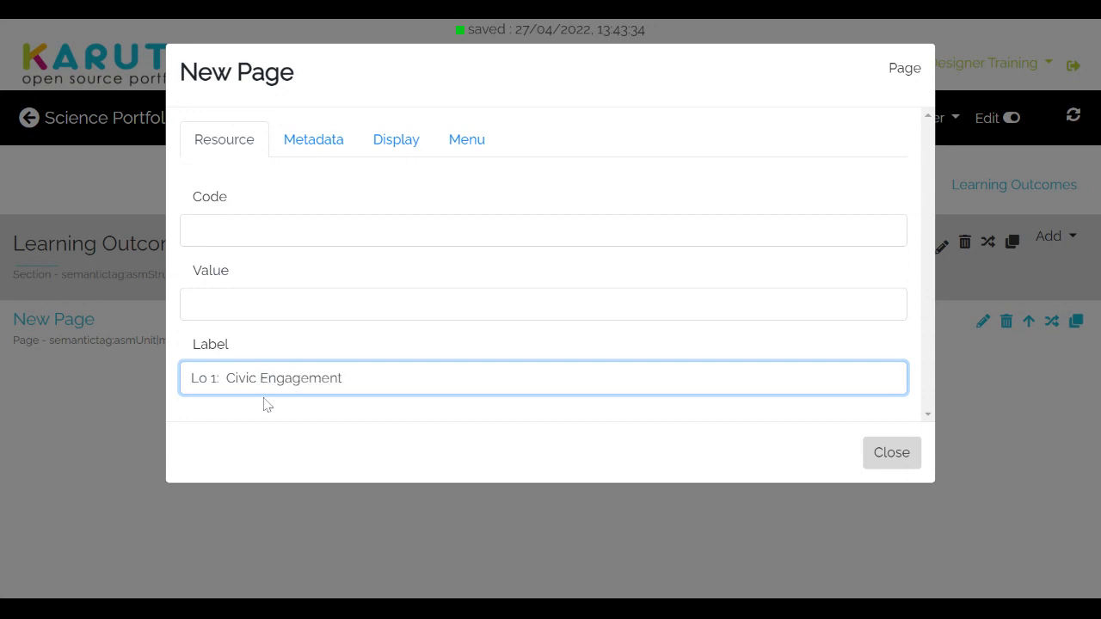
click(906, 461)
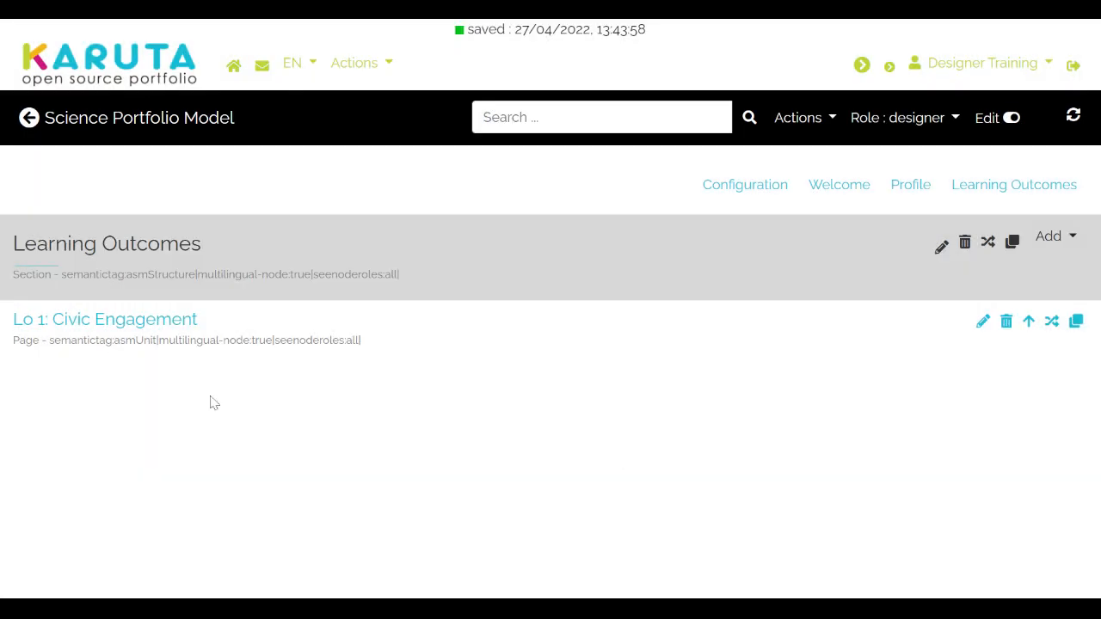
- In the Lo 1: Civic Engagement page, add a subsection and label it Add Evidence
click(125, 323)
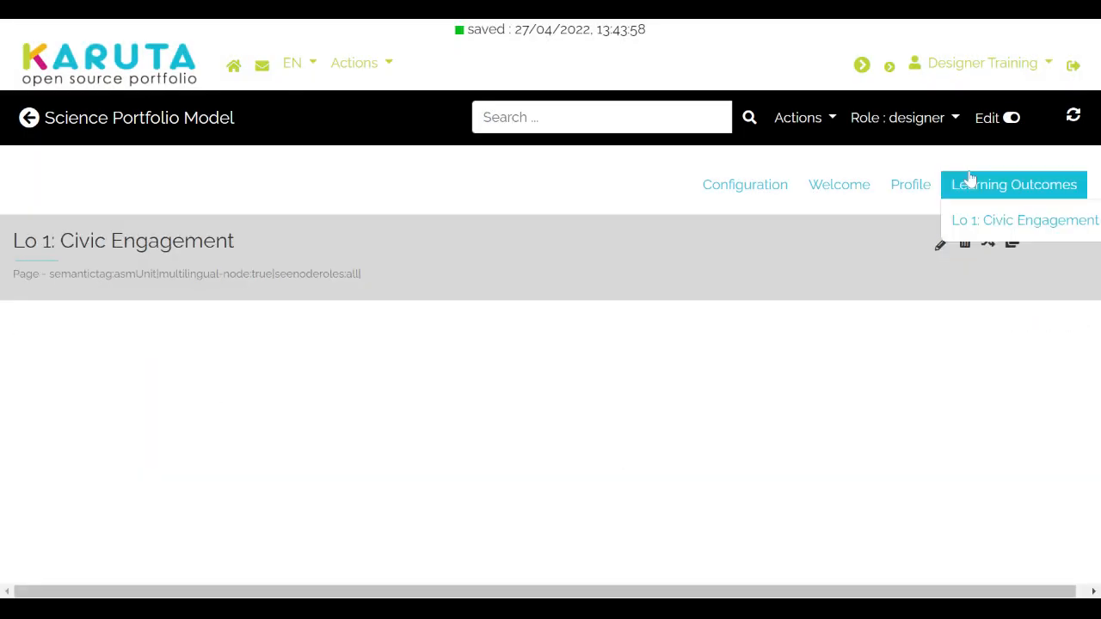
click(1054, 237)
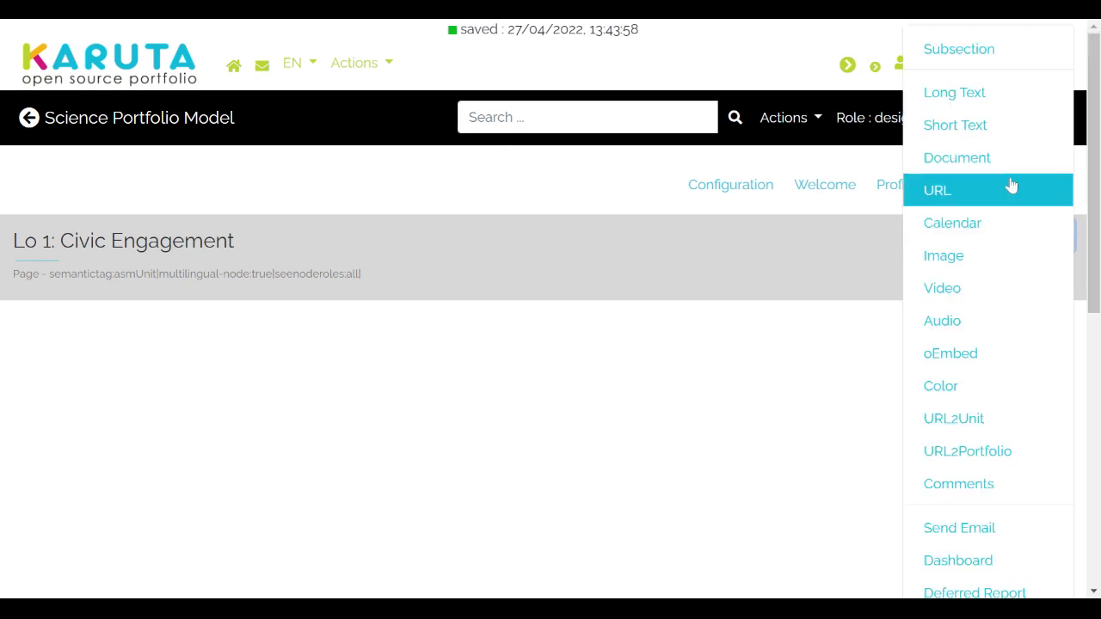
click(972, 71)
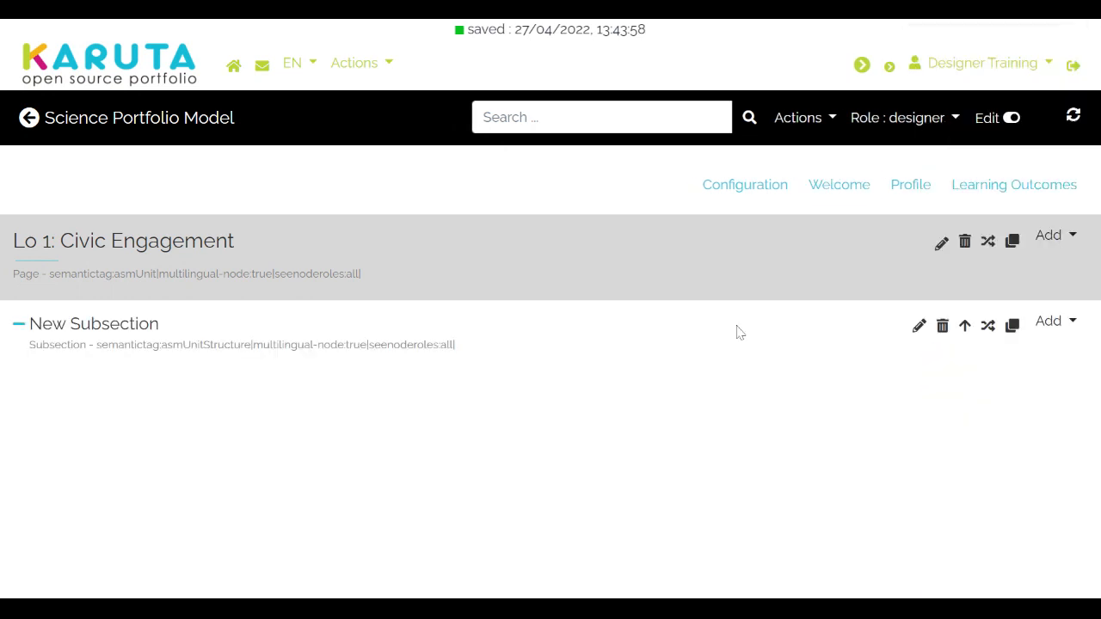
click(920, 325)
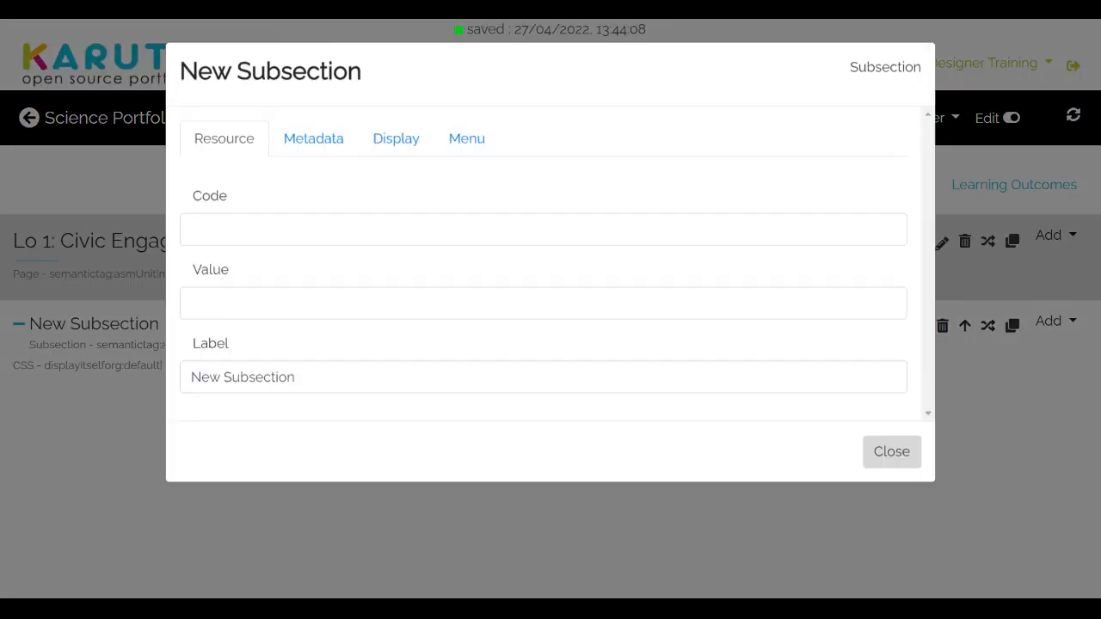
click(293, 379)
key(BackSpace)
key(BackSpace)
key(BackSpace)
key(BackSpace)
key(BackSpace)
key(BackSpace)
key(BackSpace)
key(BackSpace)
key(BackSpace)
key(BackSpace)
key(BackSpace)
key(BackSpace)
key(BackSpace)
key(BackSpace)
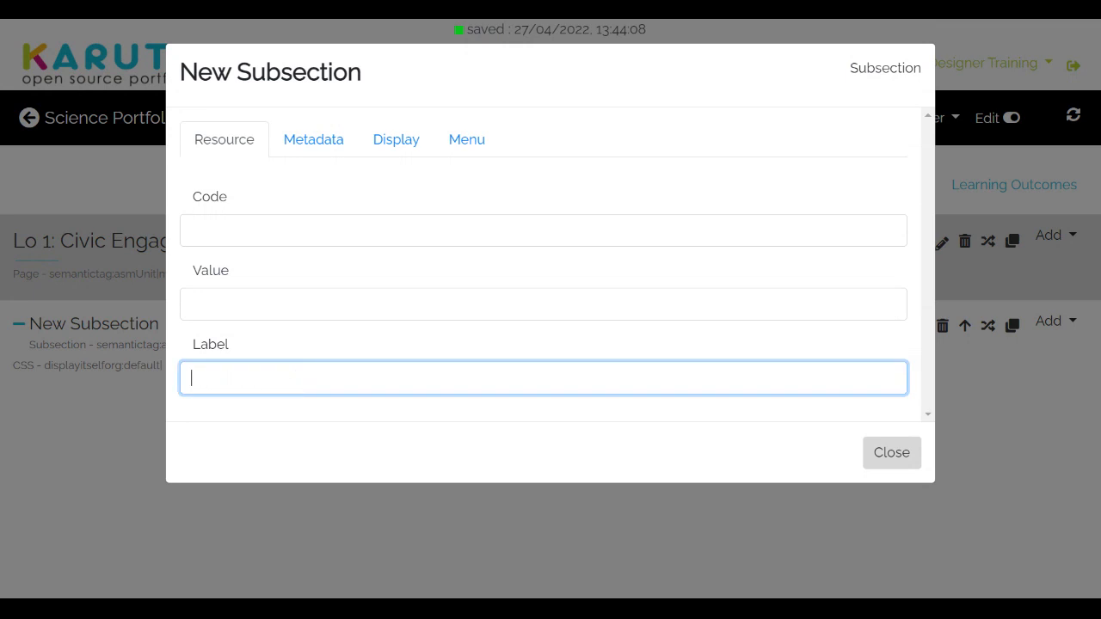
text(Add ev)
key(BackSpace)
key(BackSpace)
text(Evidence)
click(899, 462)
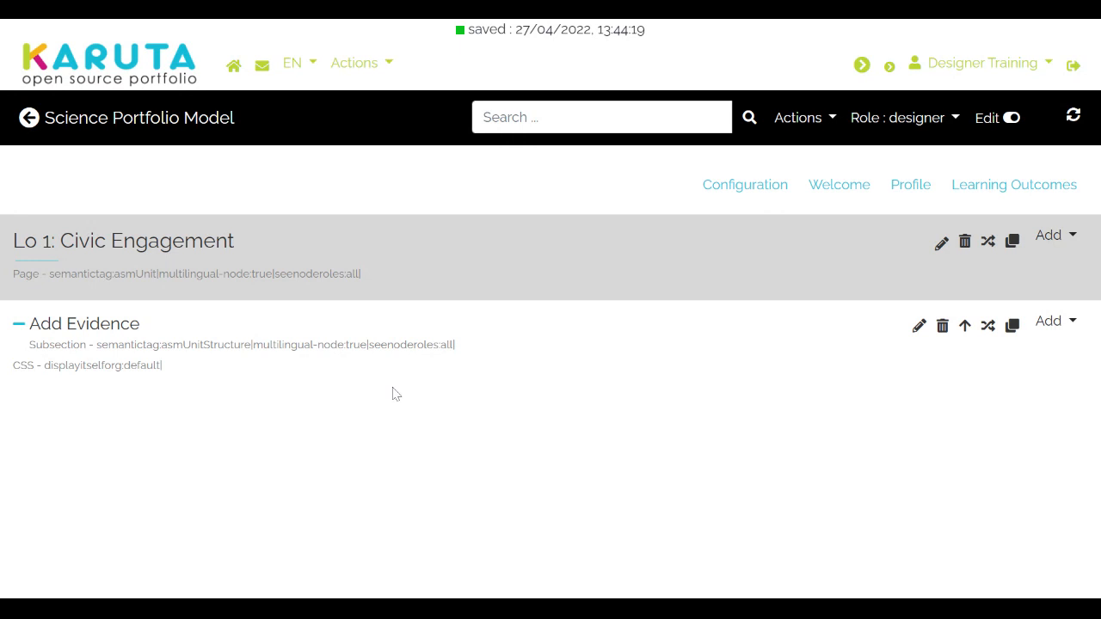
- Add a Document resource to the Add Evidence subsection and label it Document
click(1064, 326)
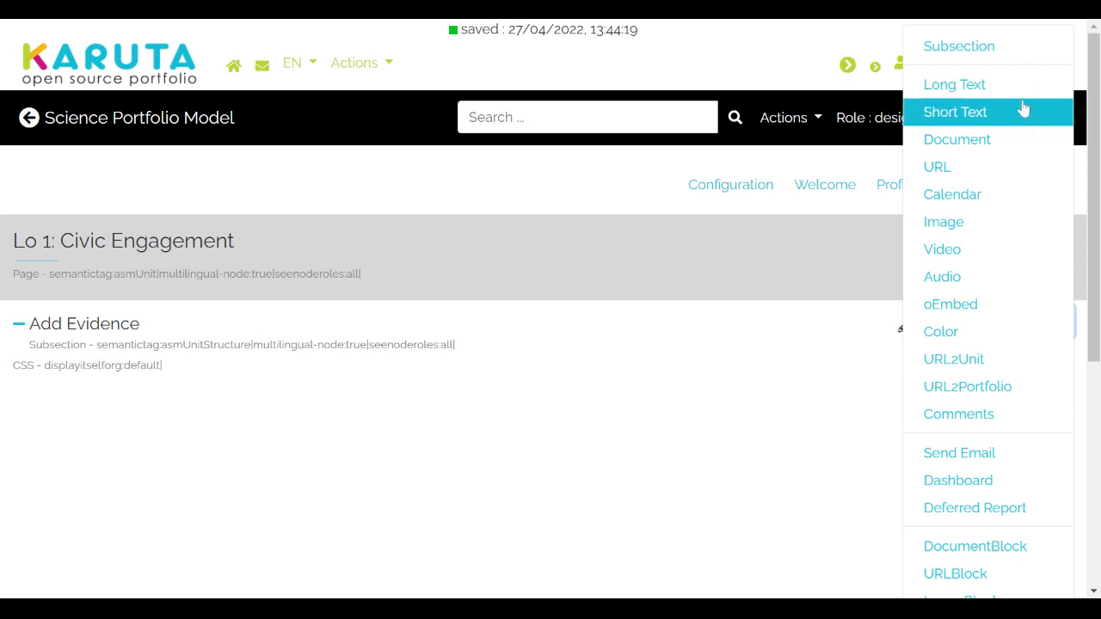
click(1027, 141)
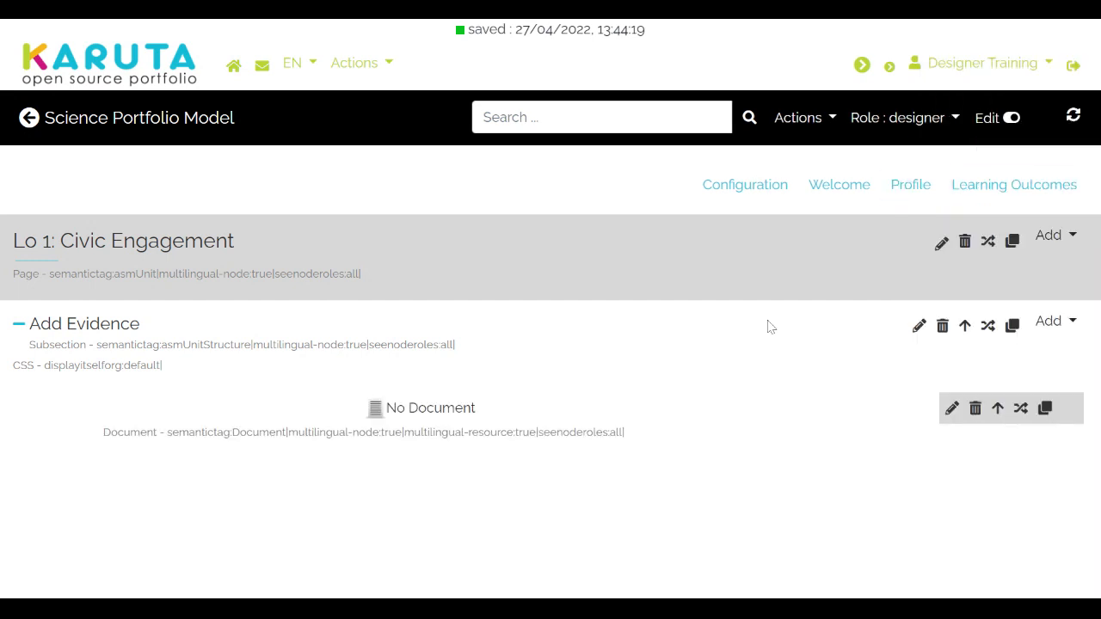
click(952, 409)
click(551, 452)
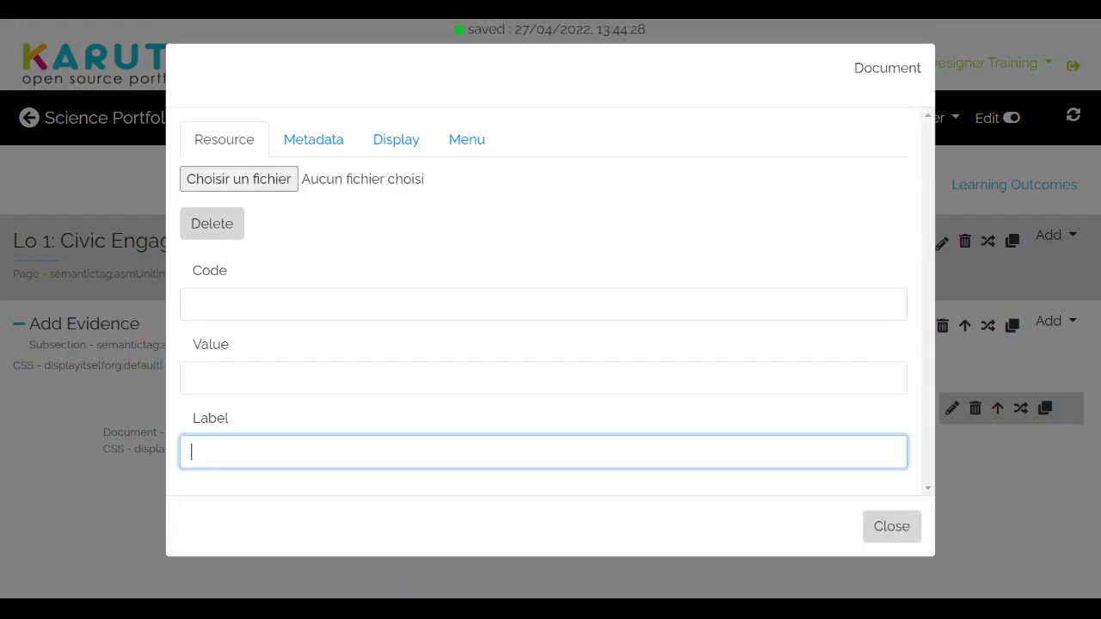
text(Document)
click(52, 415)
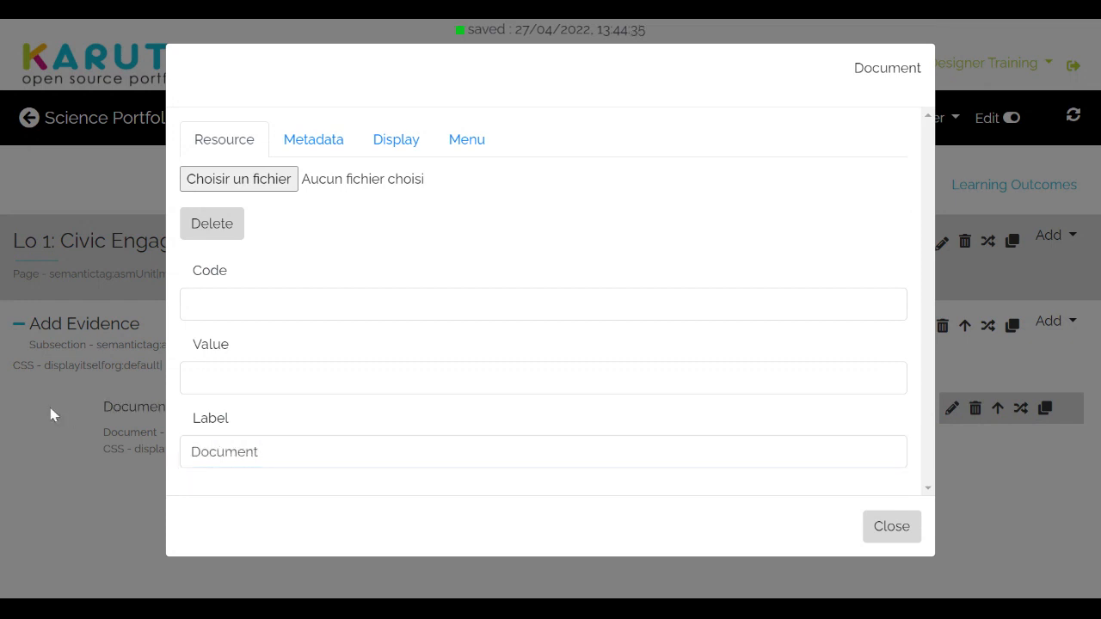
click(52, 415)
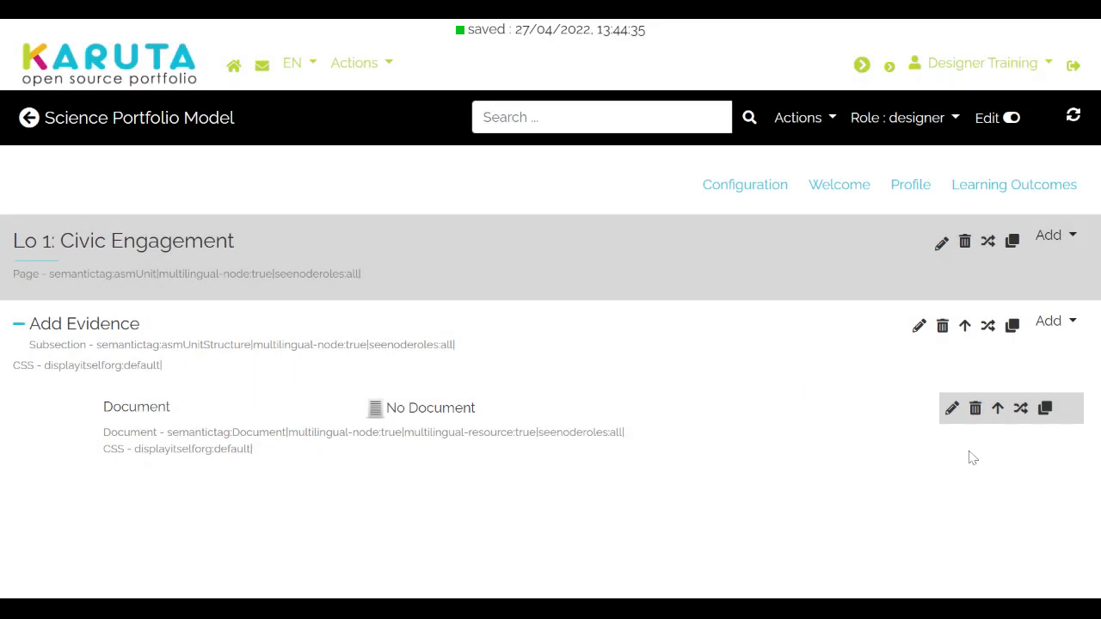
- In the metadata of the Document resource, set the Edit Resource role to student
click(952, 408)
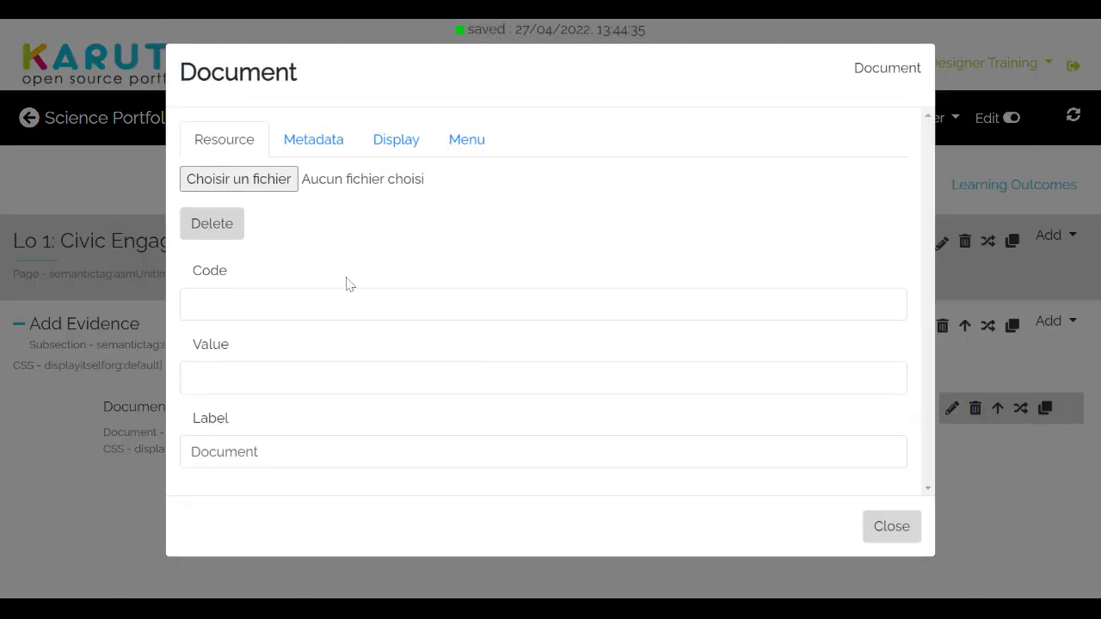
click(317, 152)
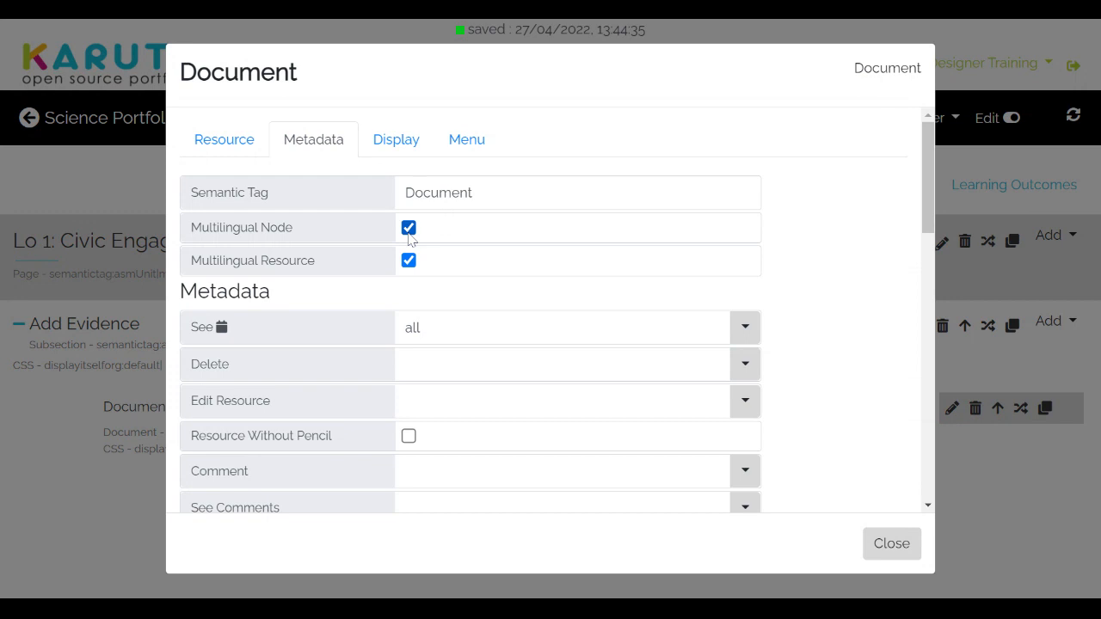
scroll(473, 290, down, 2)
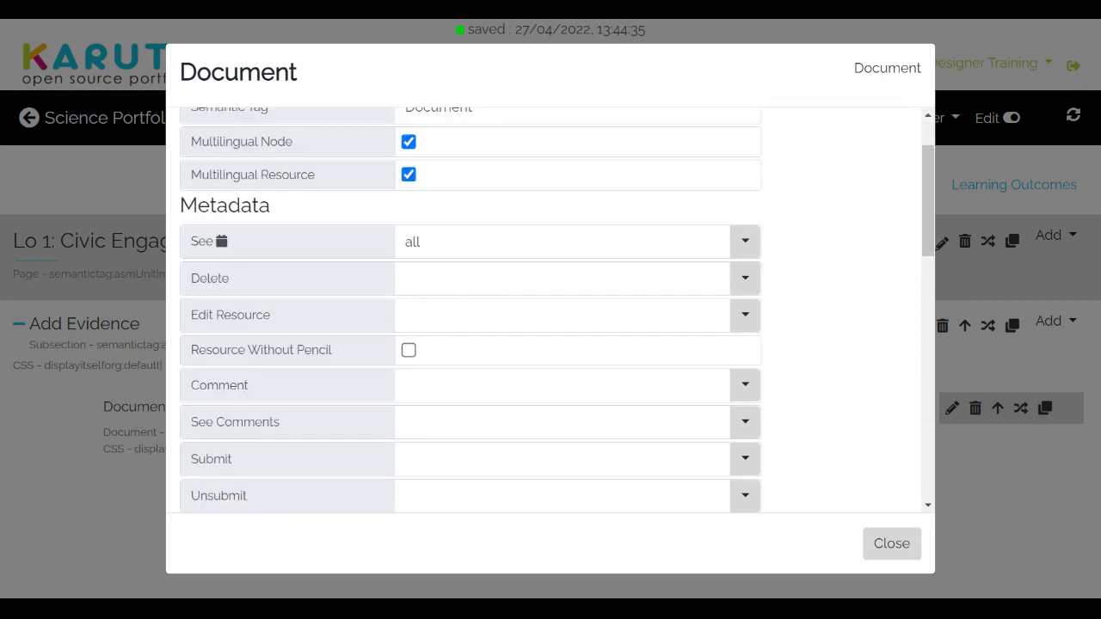
click(559, 315)
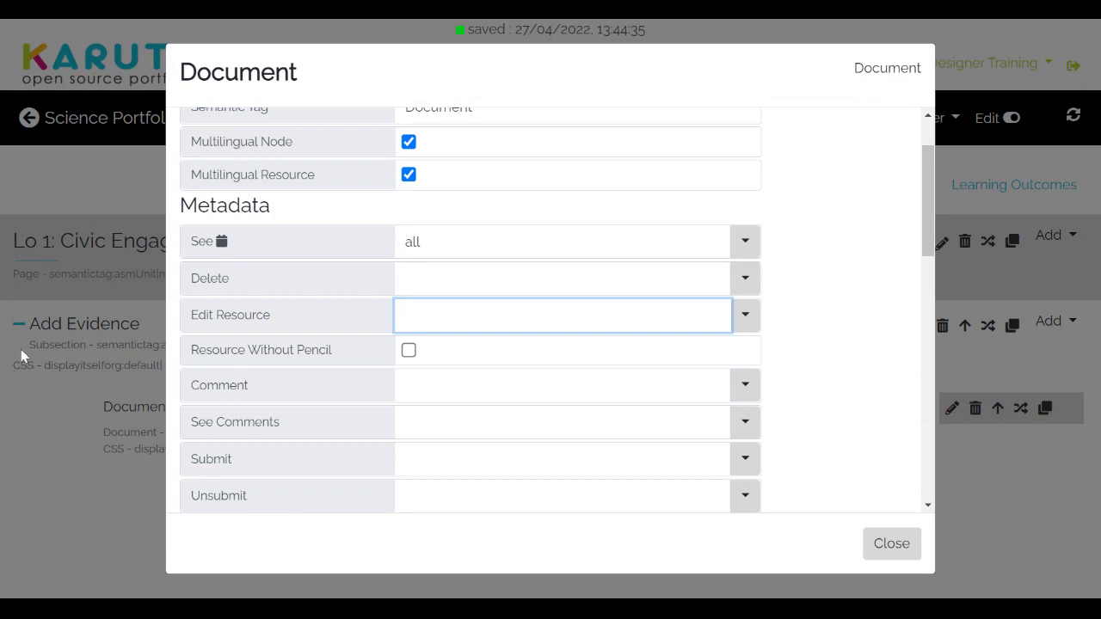
text(student)
scroll(555, 347, down, 2)
scroll(555, 349, up, 2)
scroll(556, 349, down, 1)
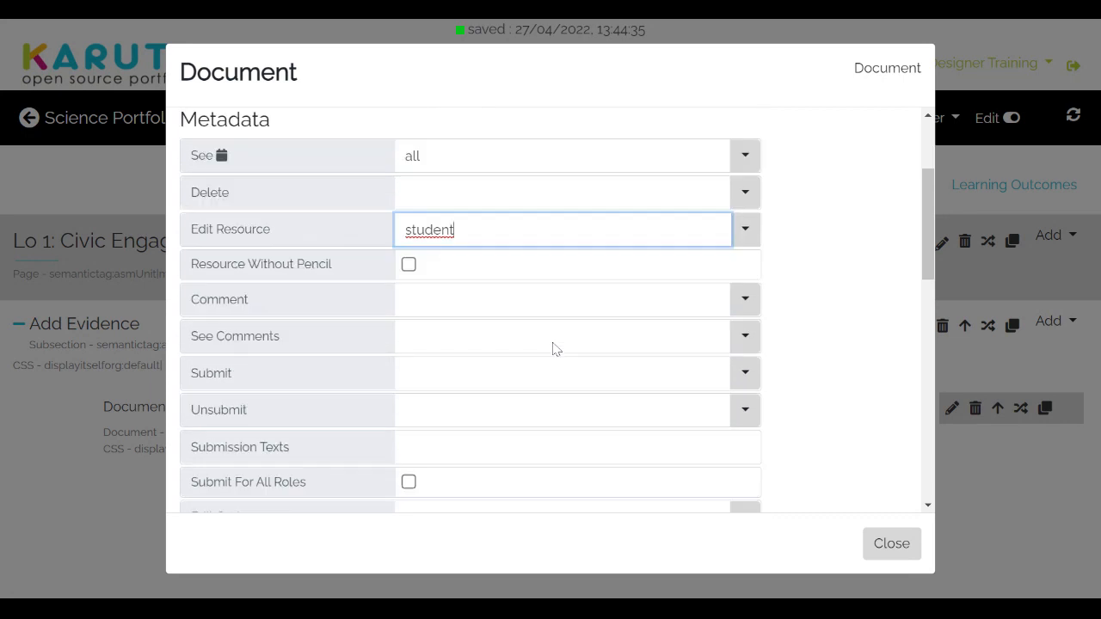
- Look through the Document resource's remaining metadata settings and close them
scroll(555, 348, down, 1)
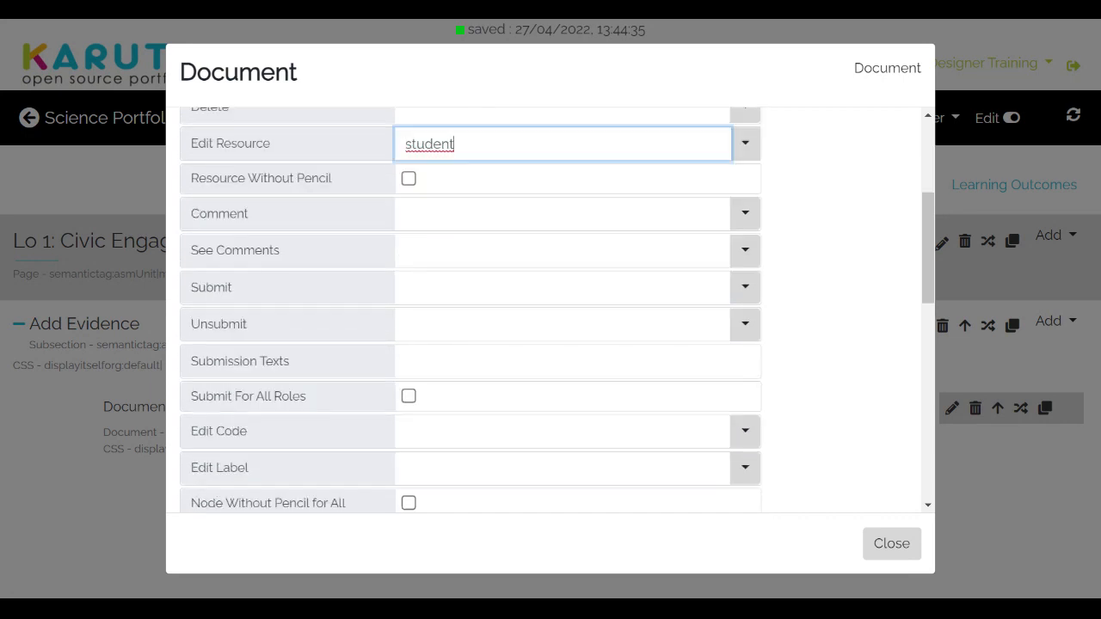
scroll(555, 310, down, 1)
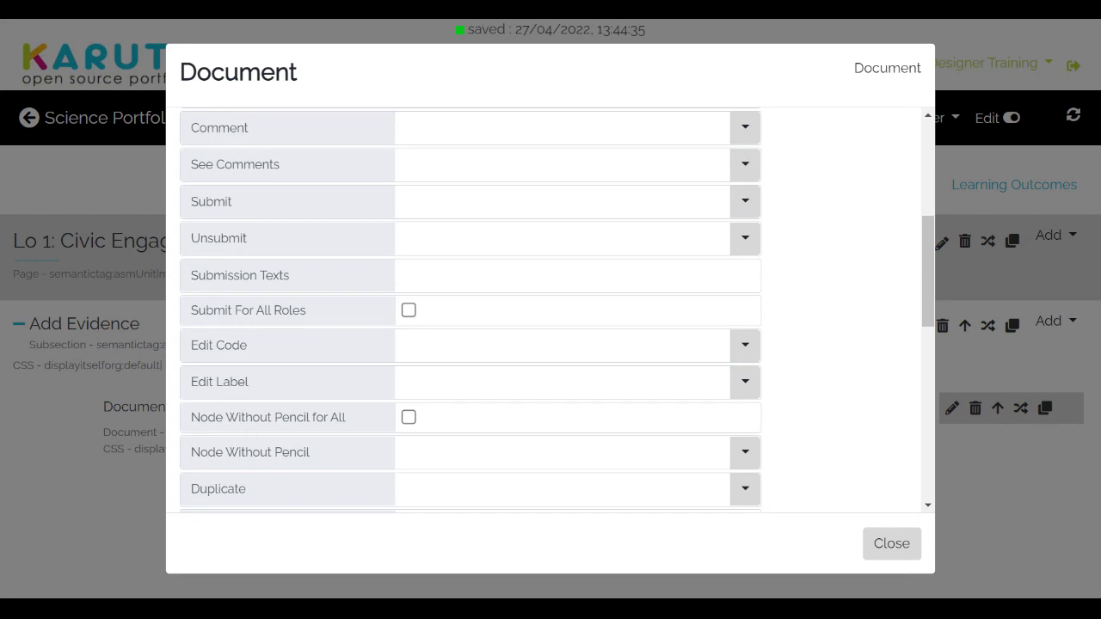
scroll(556, 310, up, 2)
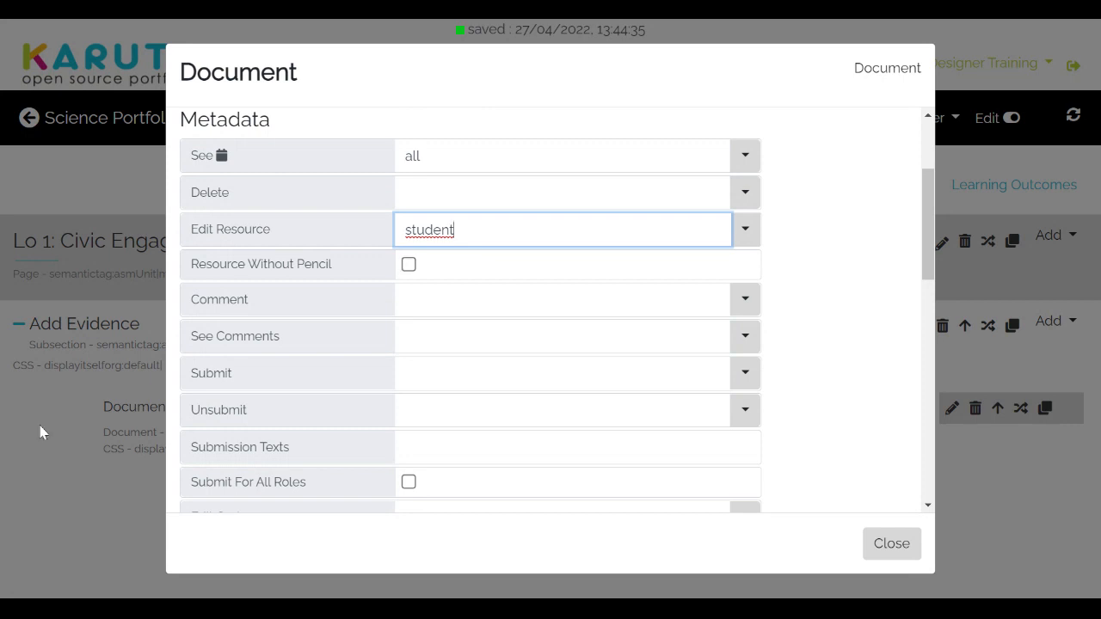
scroll(699, 437, up, 3)
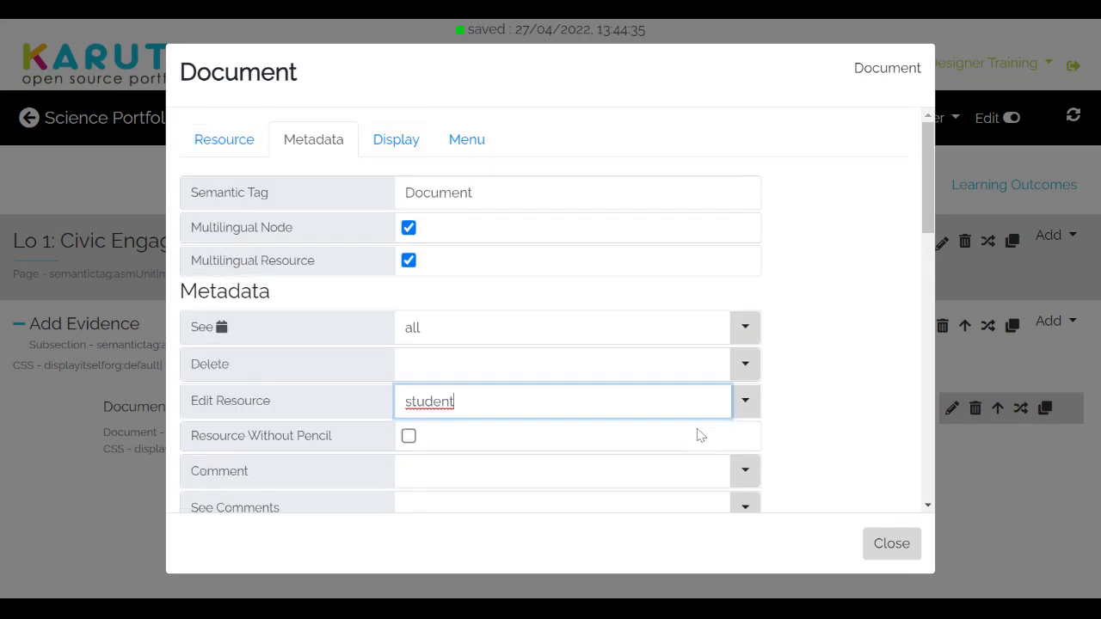
click(892, 544)
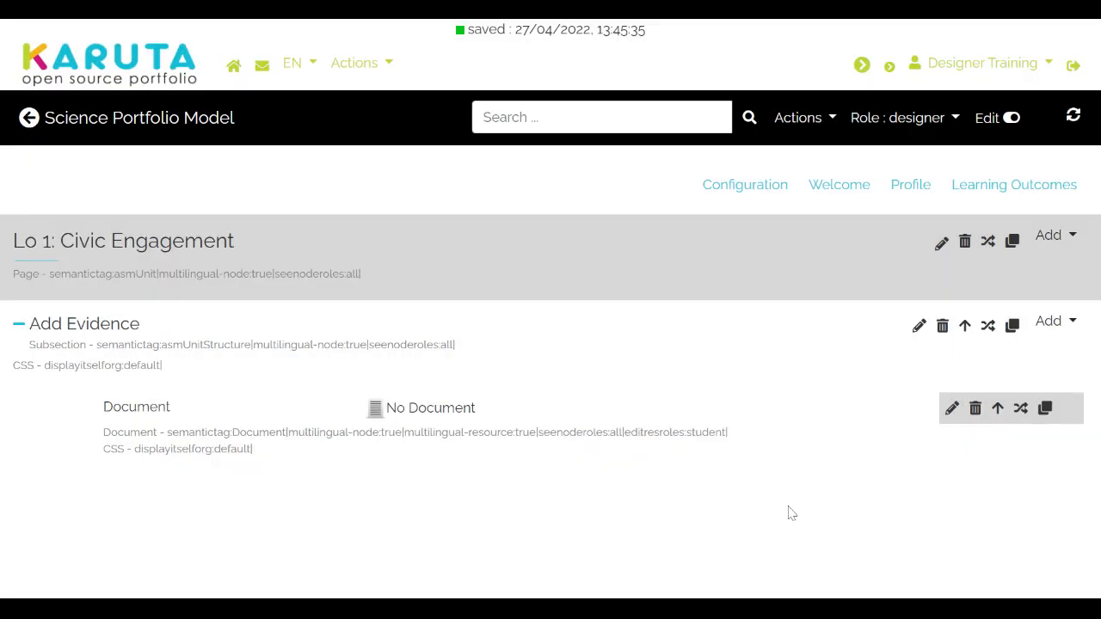
- Reopen the Lo 1: Civic Engagement page from the Learning Outcomes section
click(1000, 192)
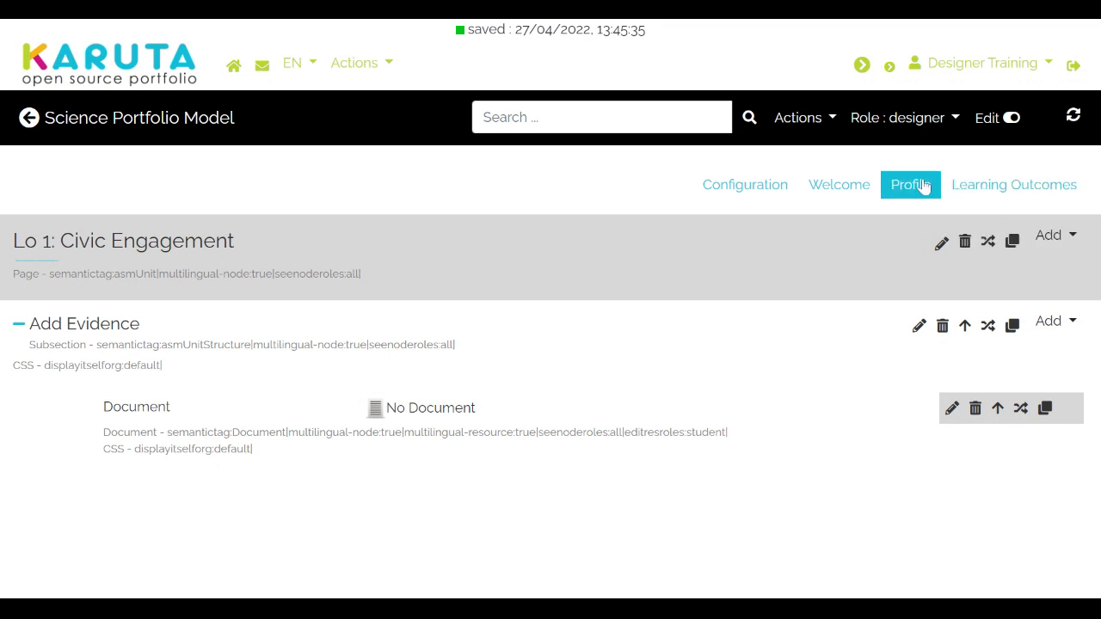
mouse_move(983, 191)
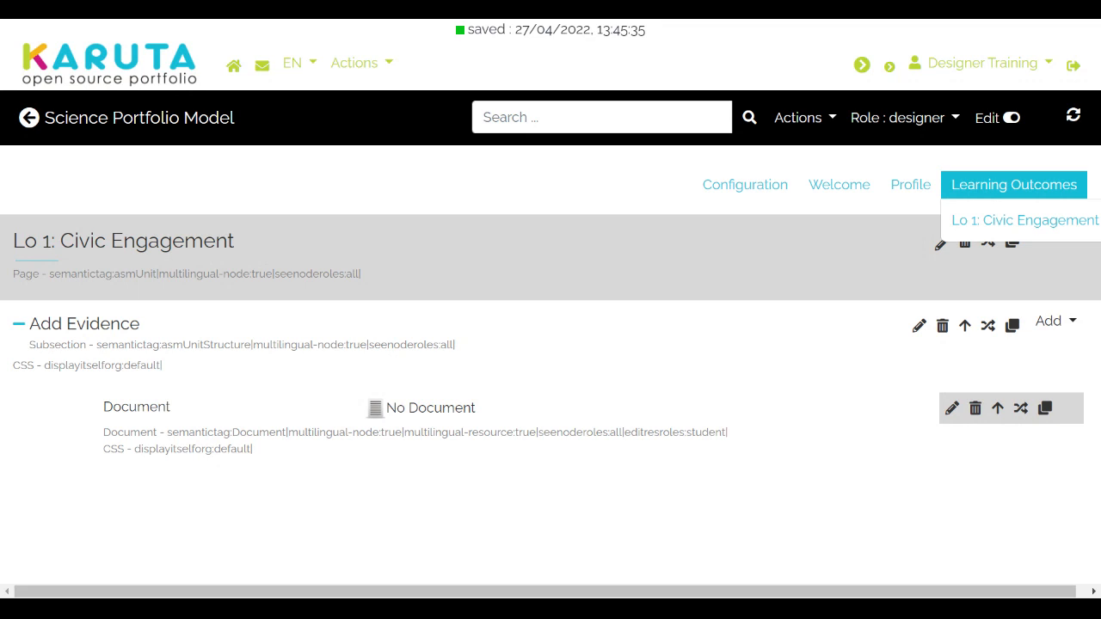
click(1019, 224)
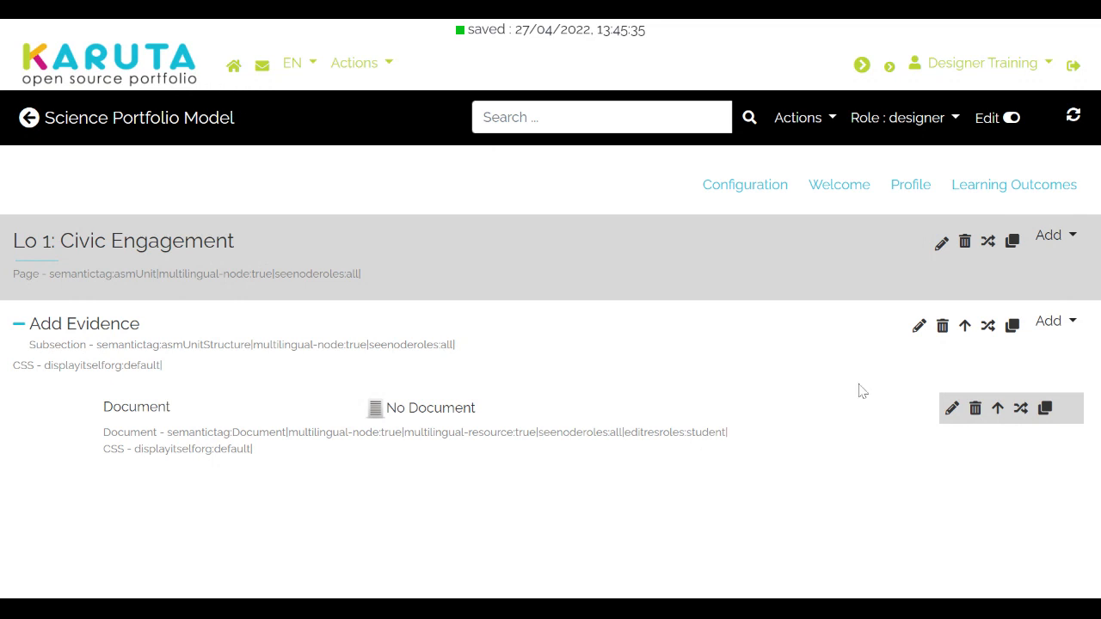
- Review the portfolio model's Configuration page, including its variables, navigation bar, sidebar and default color settings
click(745, 185)
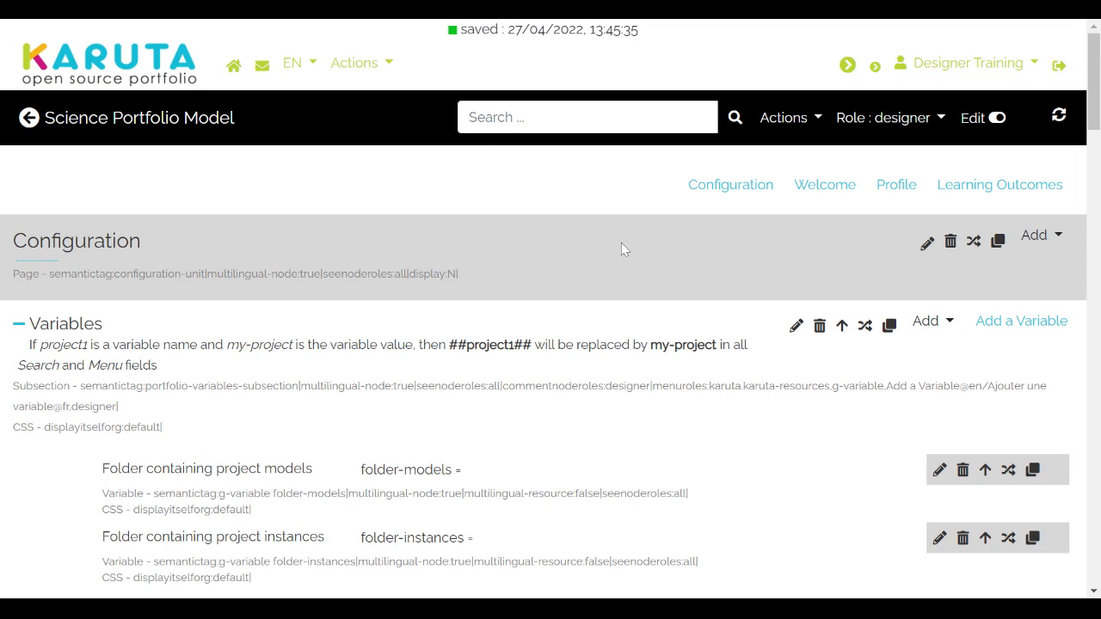
scroll(531, 367, down, 2)
scroll(532, 366, down, 7)
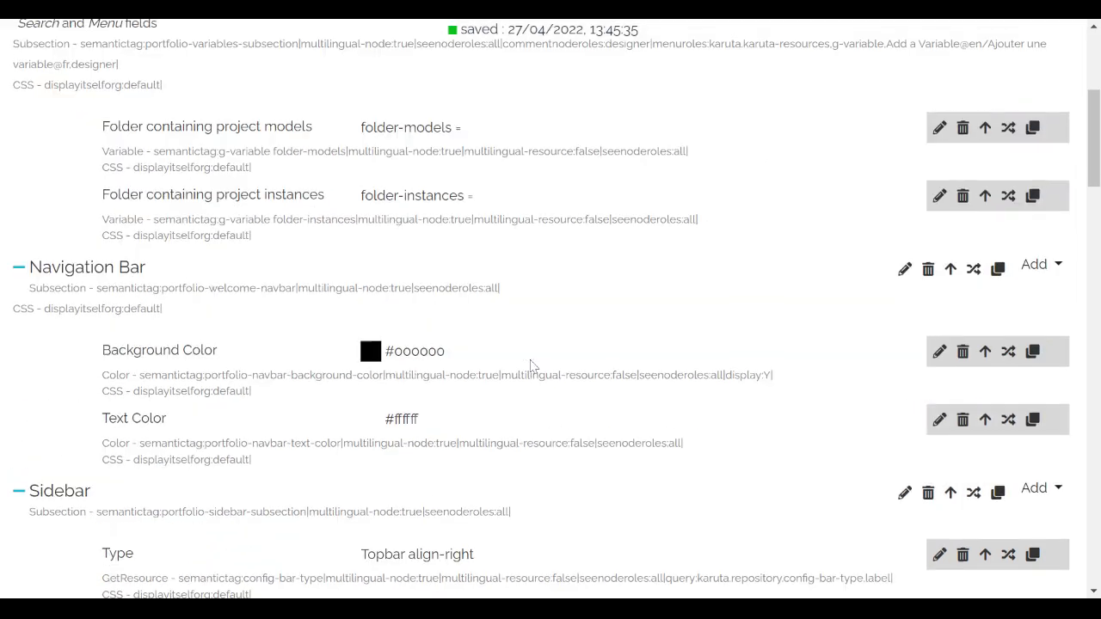
scroll(532, 366, down, 5)
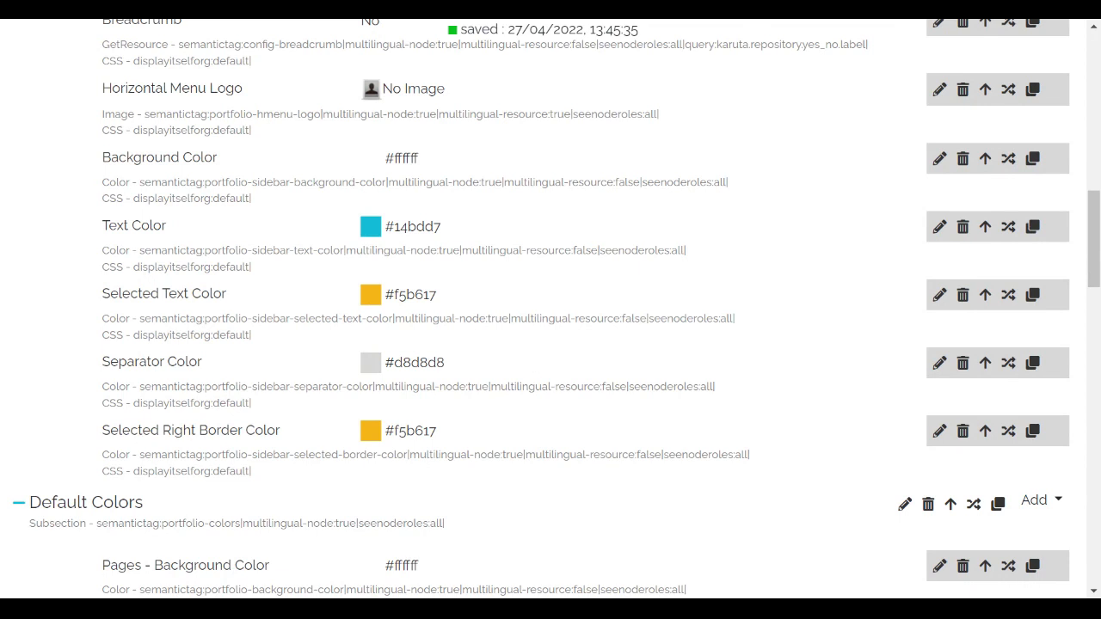
scroll(332, 238, up, 13)
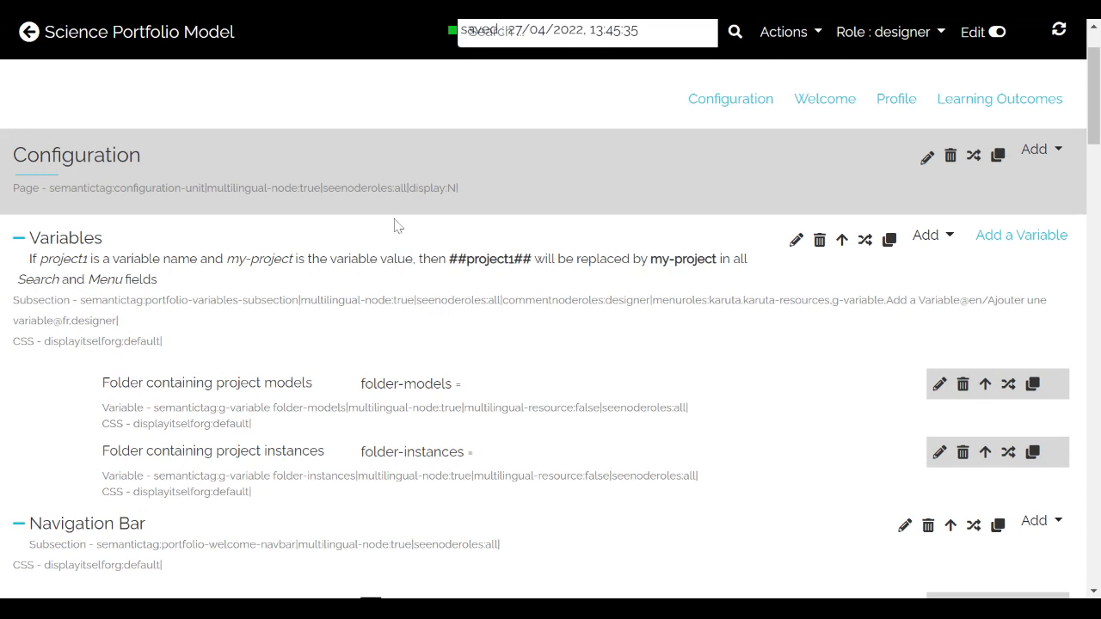
mouse_move(989, 102)
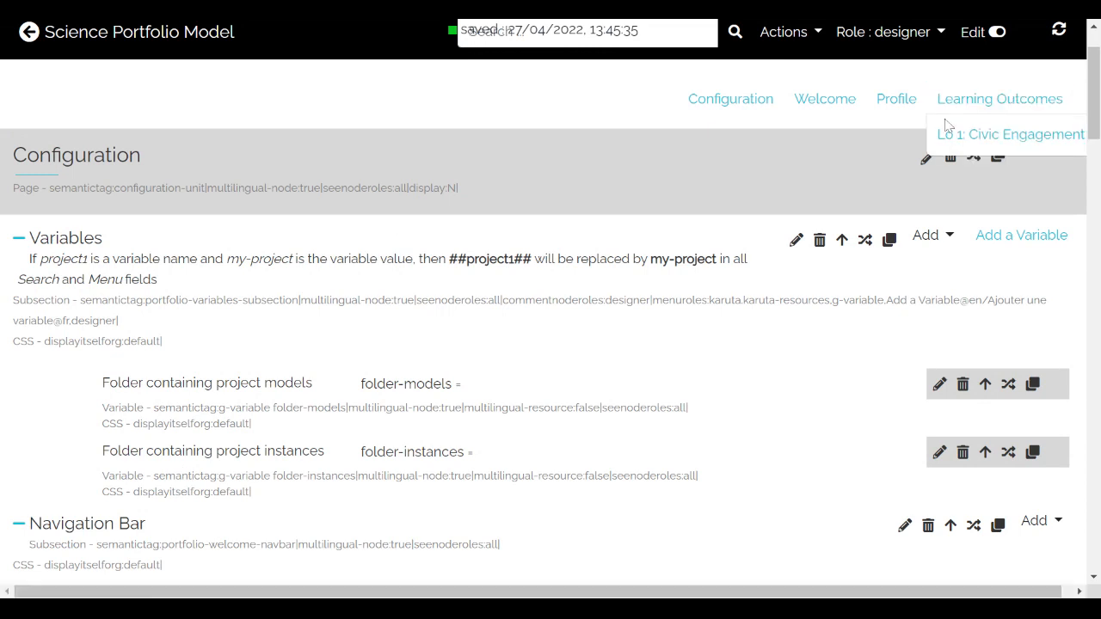
scroll(472, 128, up, 1)
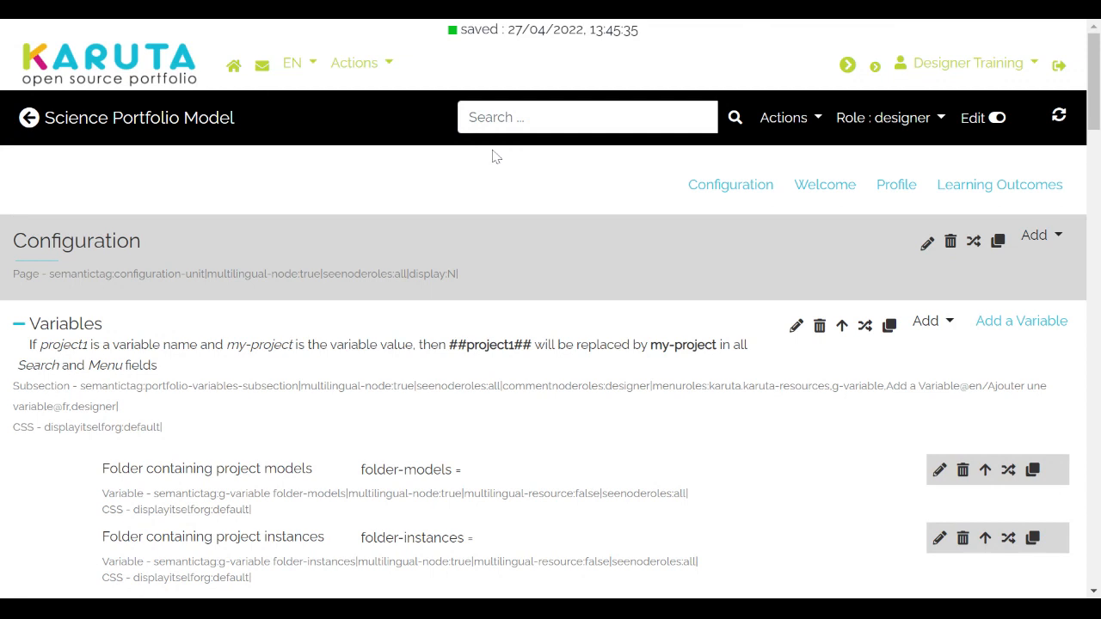
- From the home page, start instantiating the Science Portfolio Model with the code demo-designer.science-portfolio-instance
click(234, 67)
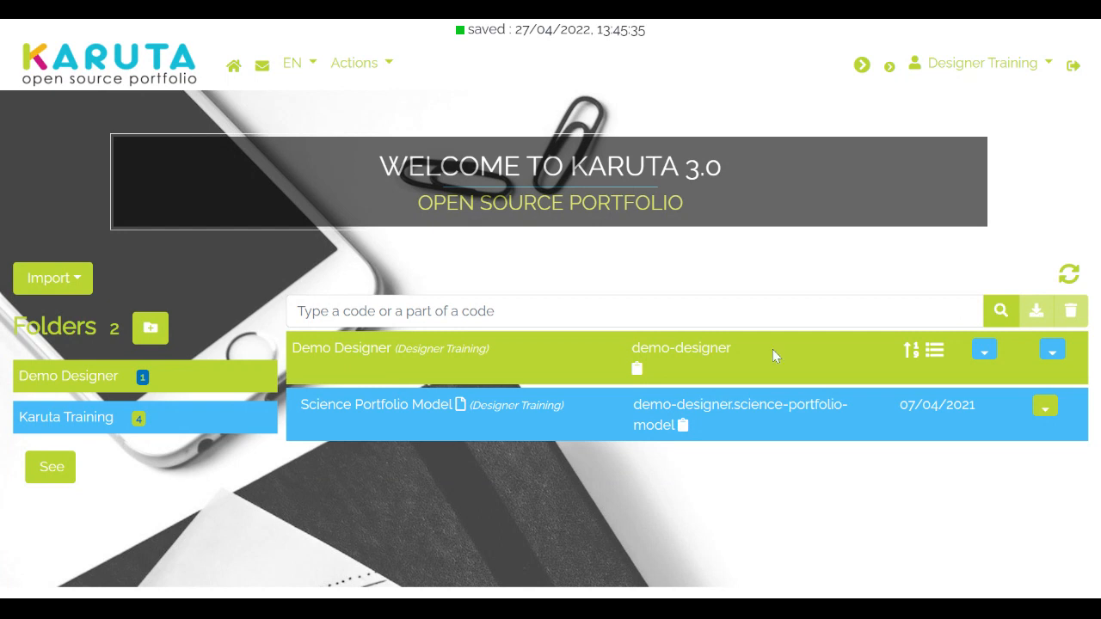
click(1044, 408)
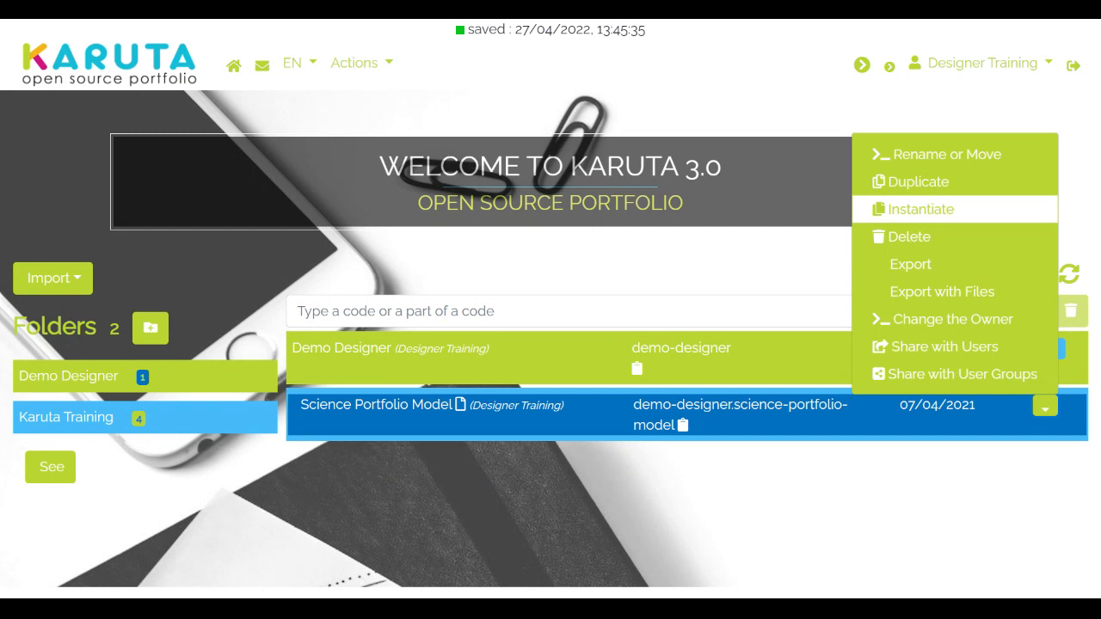
click(932, 207)
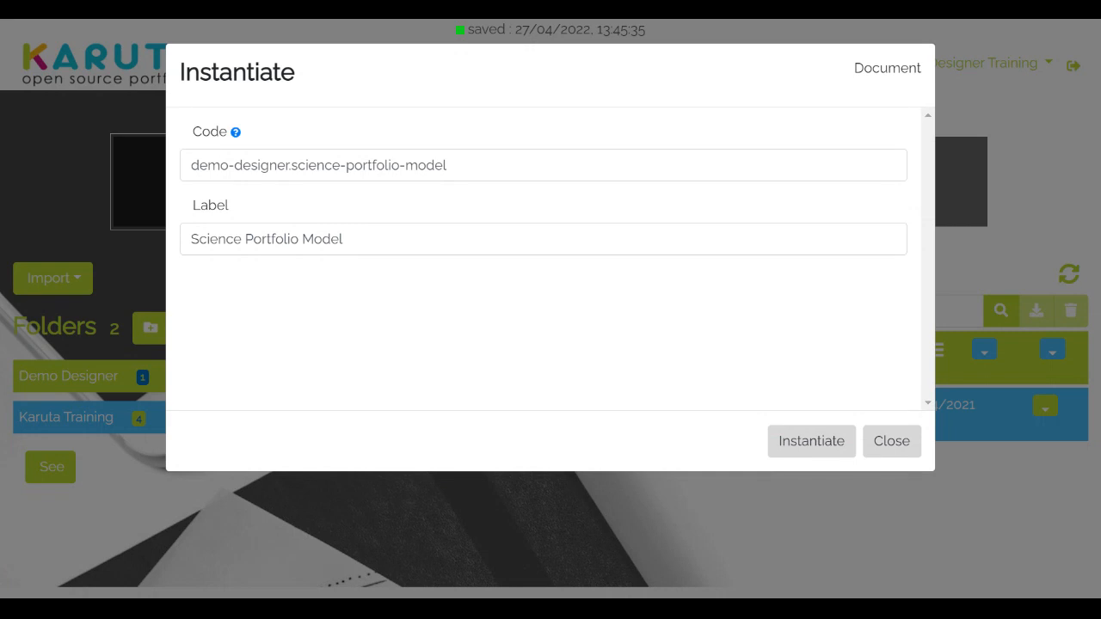
click(503, 170)
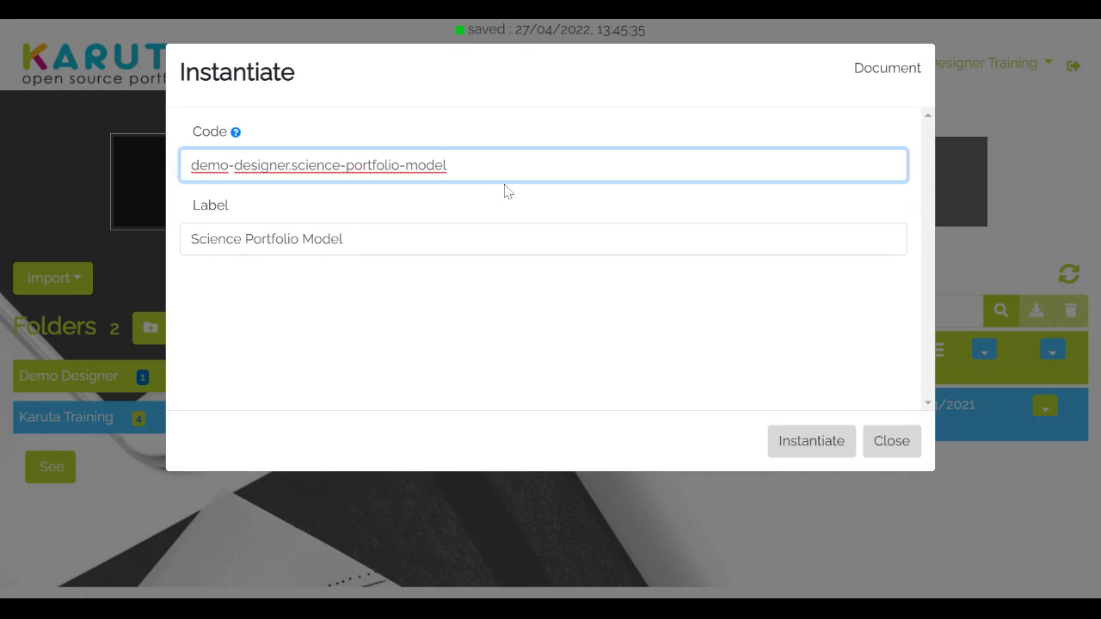
key(BackSpace)
key(BackSpace)
key(BackSpace)
key(BackSpace)
key(BackSpace)
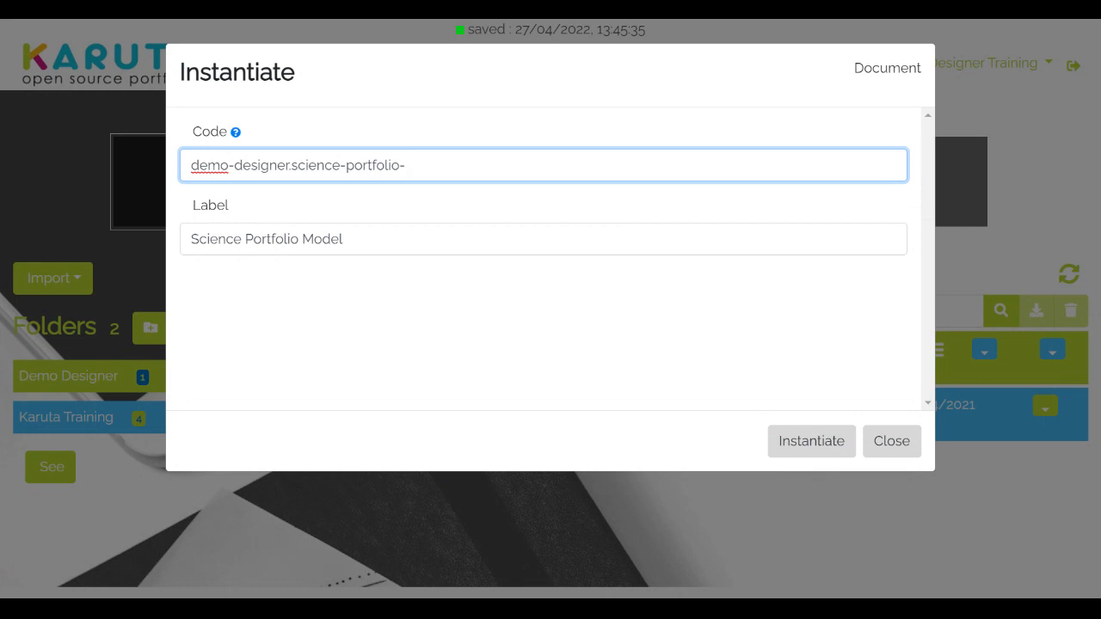
text(instance)
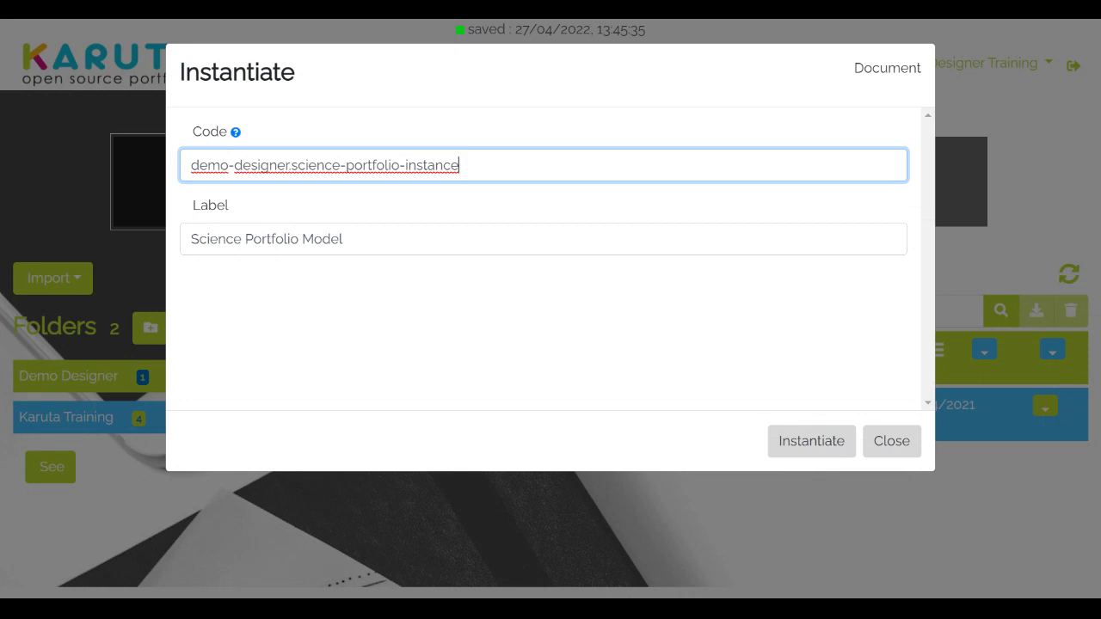
- Set the label to Science Portfolio Instance and create the instance
click(344, 238)
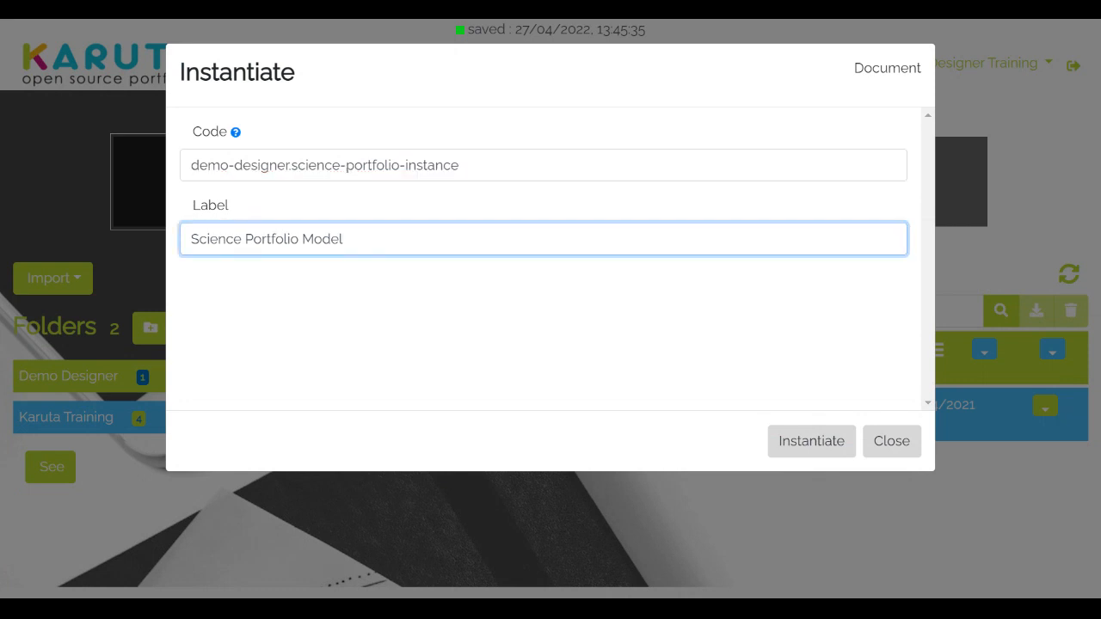
key(BackSpace)
key(BackSpace)
key(BackSpace)
key(BackSpace)
key(BackSpace)
text(Instance)
click(809, 444)
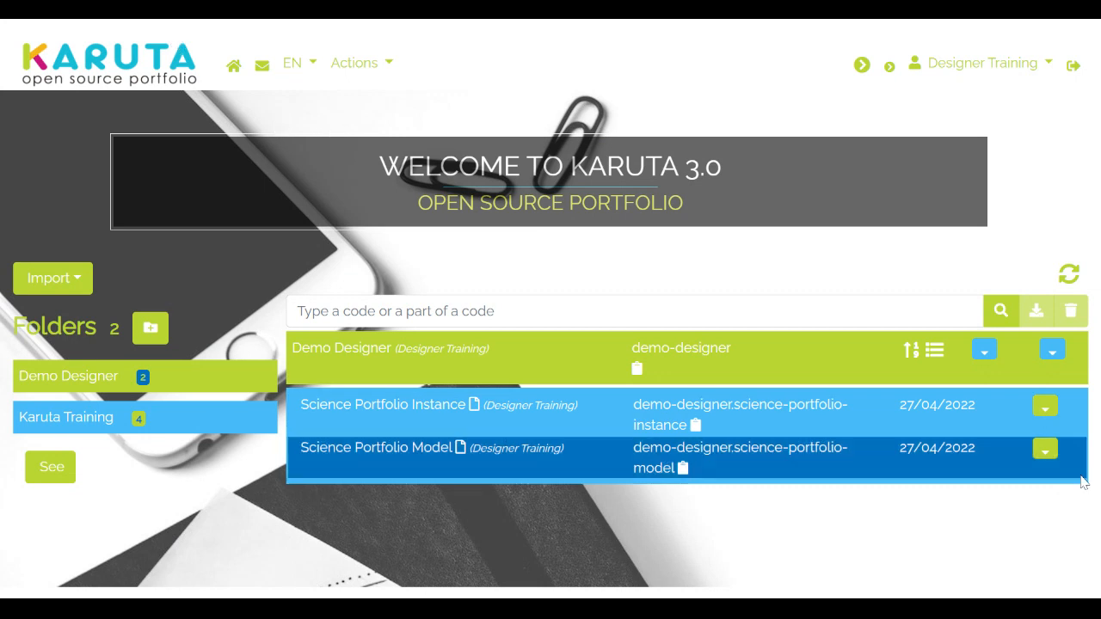
- Share the Science Portfolio Instance in the student role with the science-student user, found by searching logins for "science"
click(1046, 414)
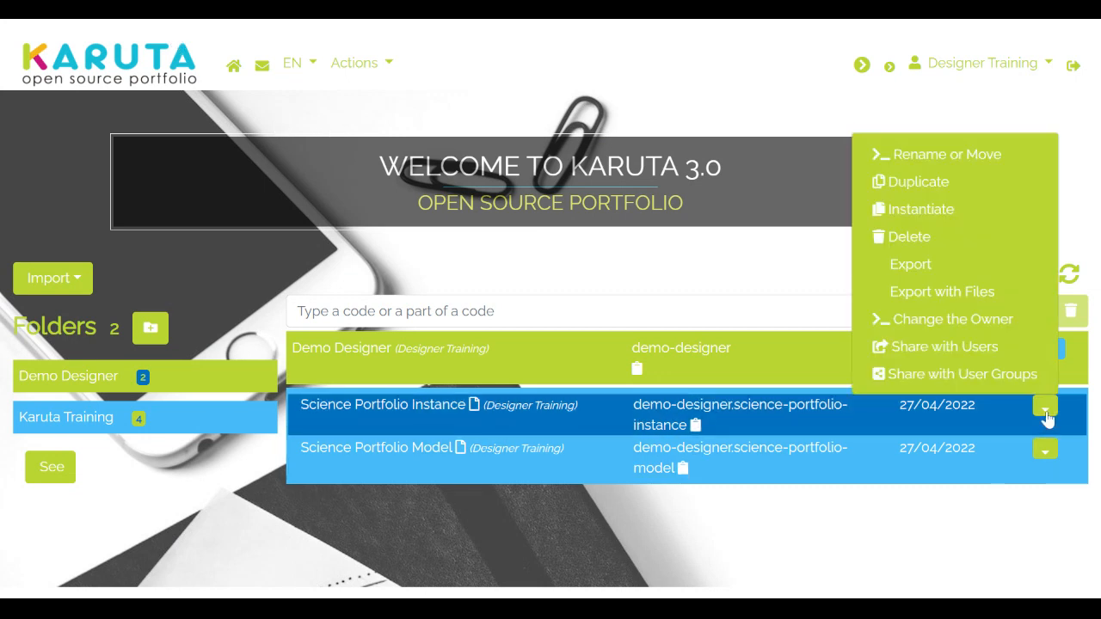
click(981, 351)
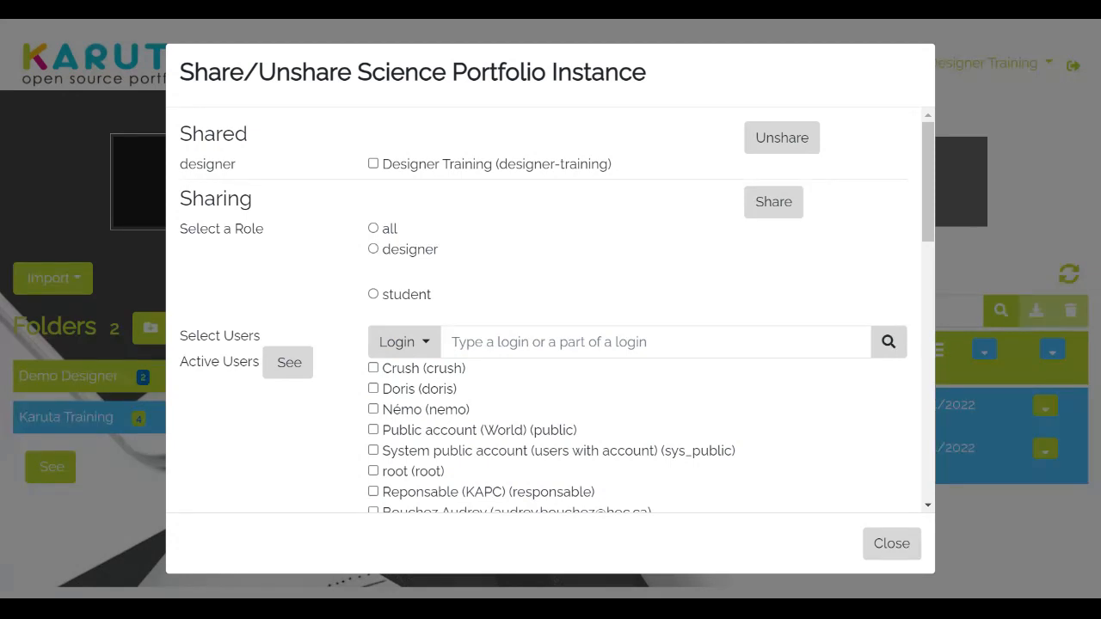
click(373, 295)
click(449, 342)
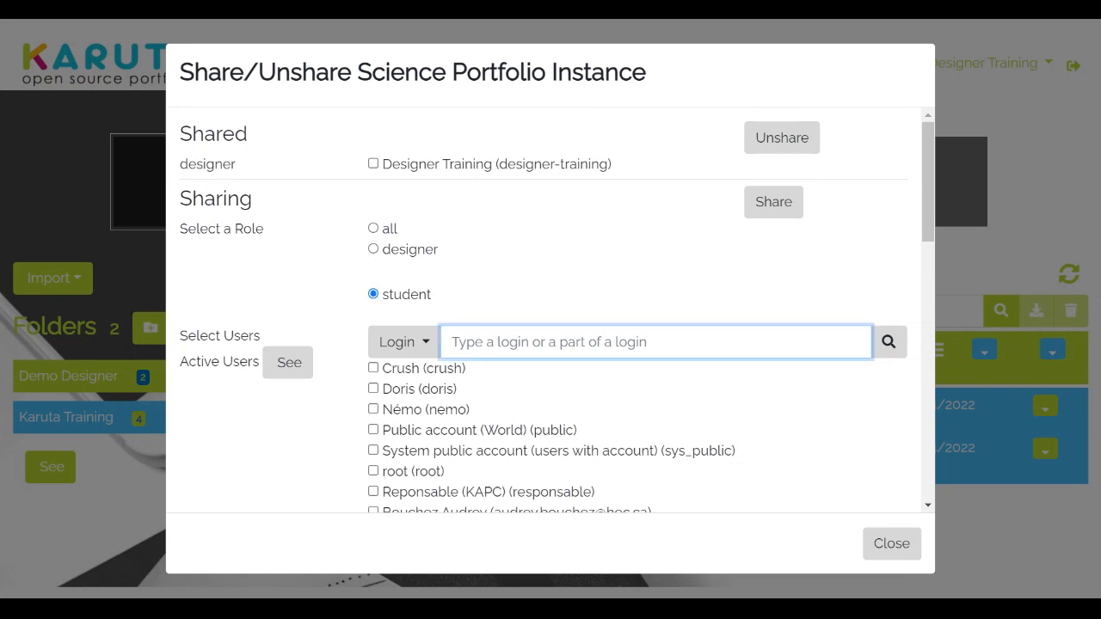
text(science)
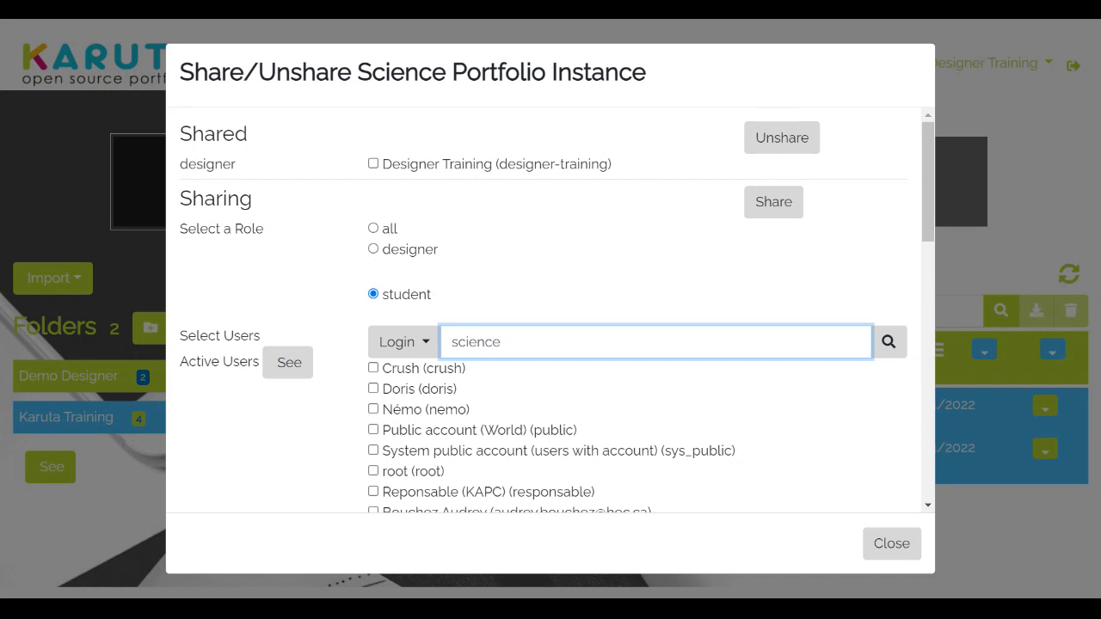
key(Return)
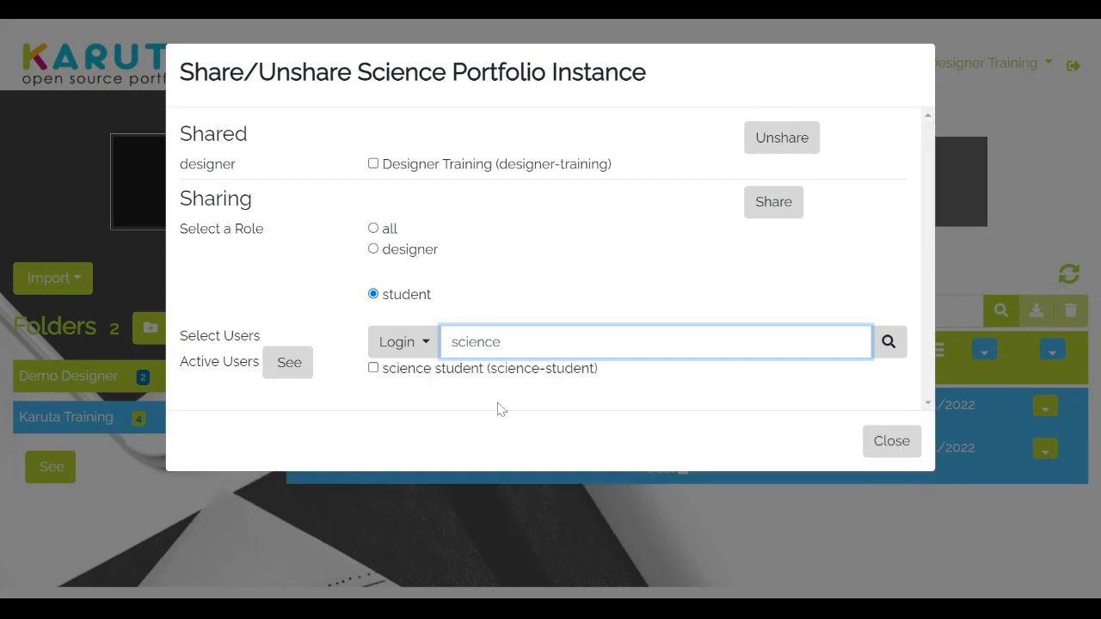
click(374, 368)
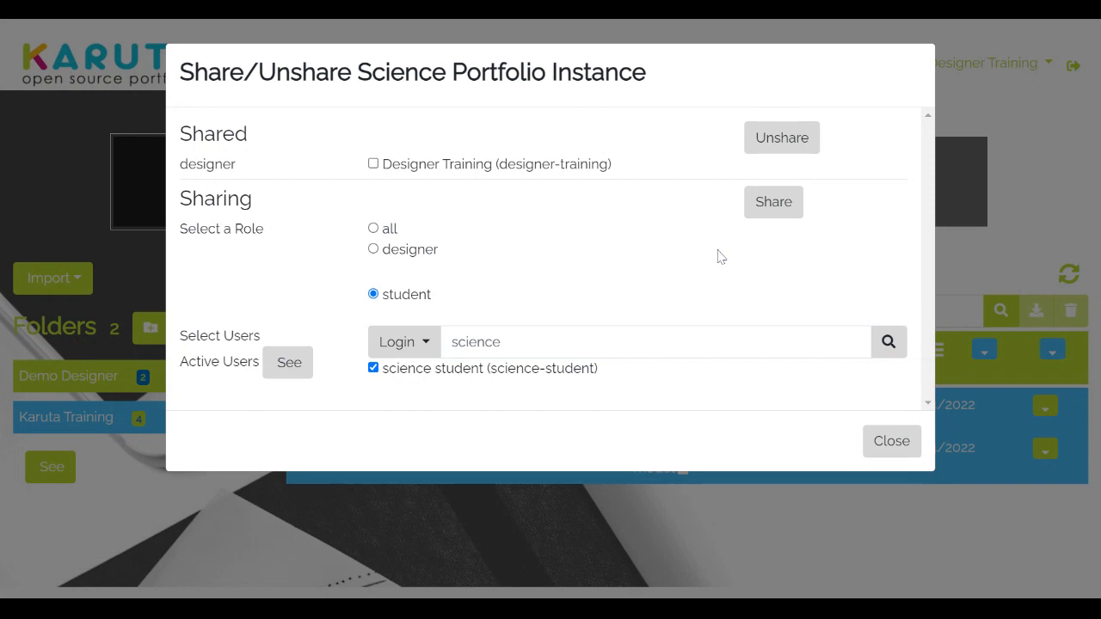
click(776, 203)
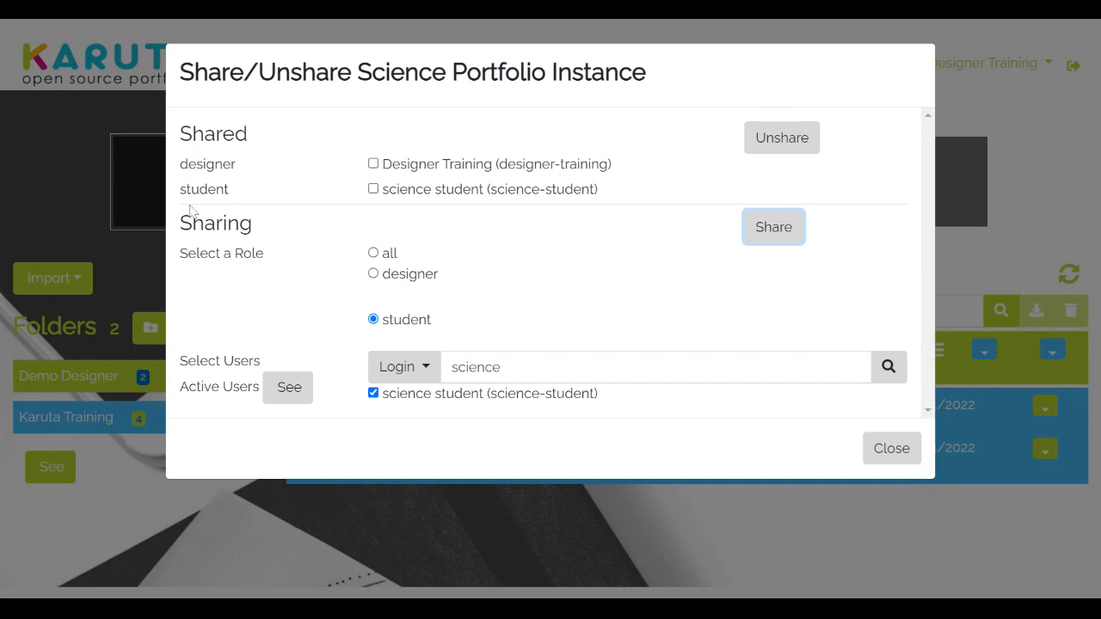
click(888, 448)
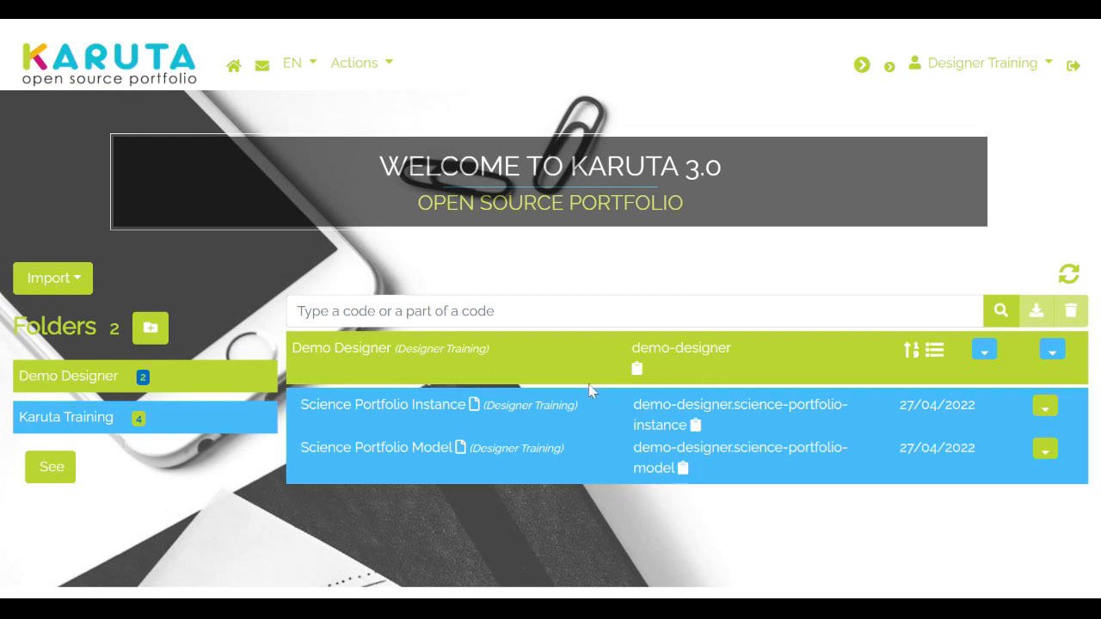
- Export the Component portfolio from the Karuta Training folder without its files
click(76, 425)
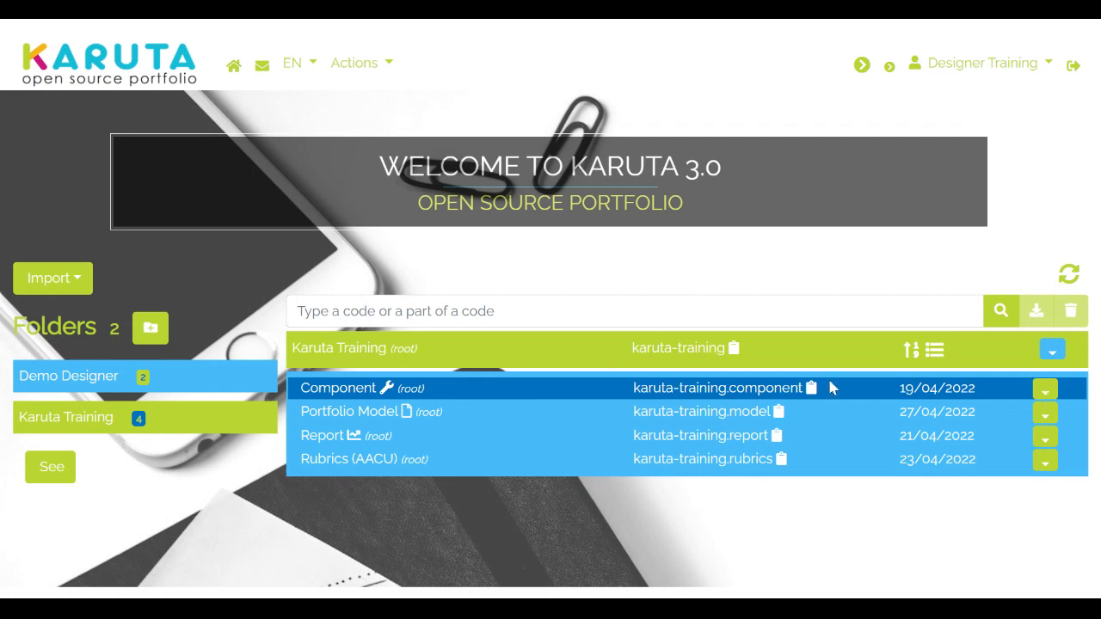
click(1045, 393)
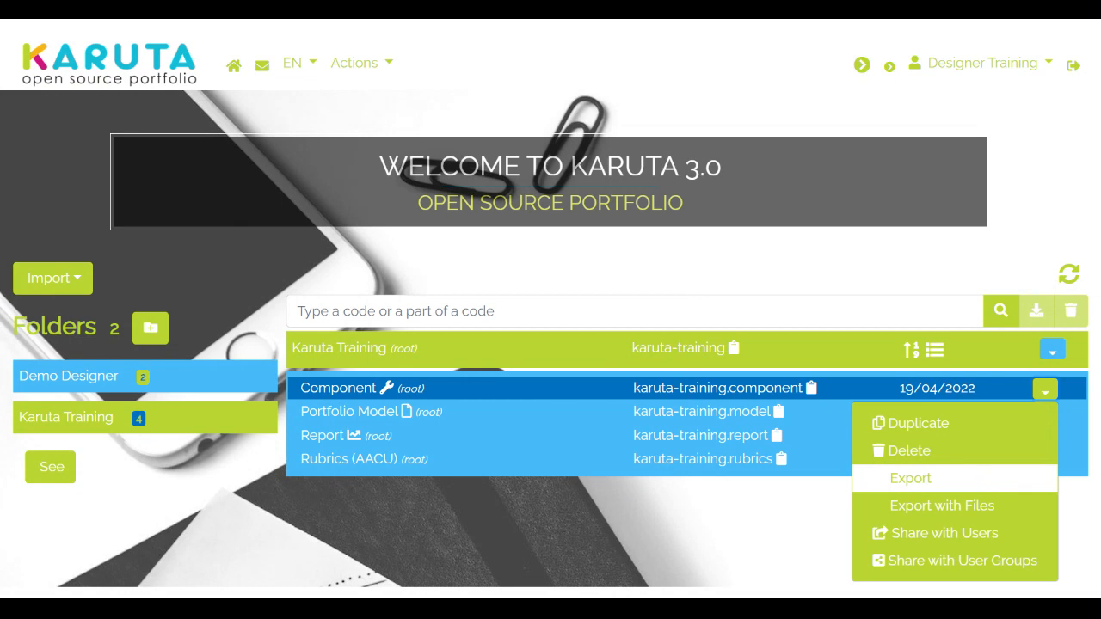
click(981, 481)
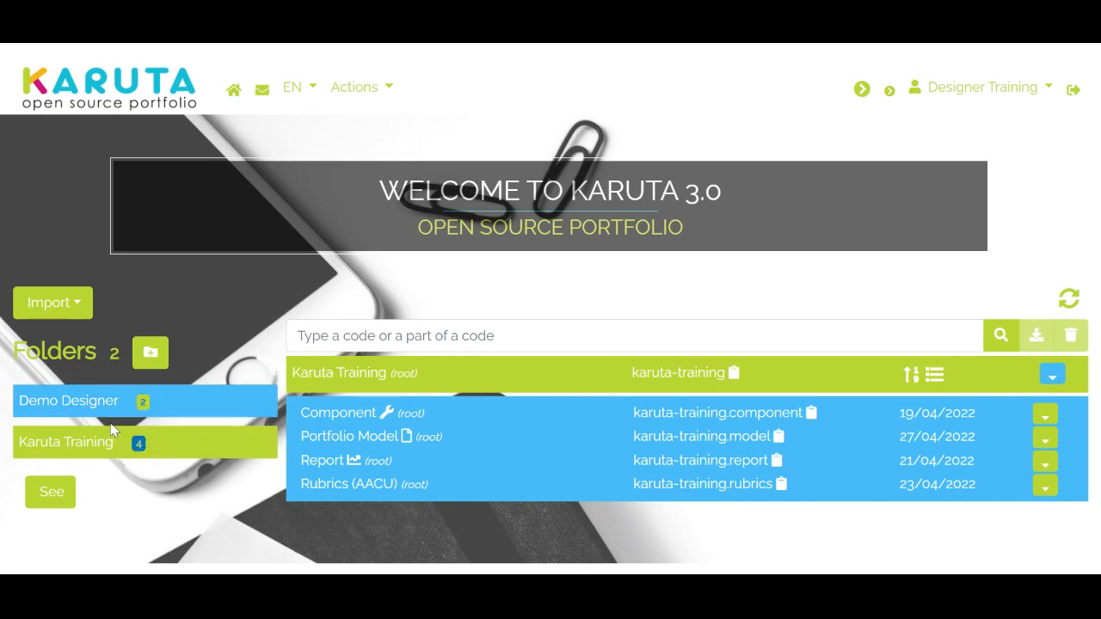
- Import the exported Component portfolio into the Demo Designer folder as an .xml model
click(78, 409)
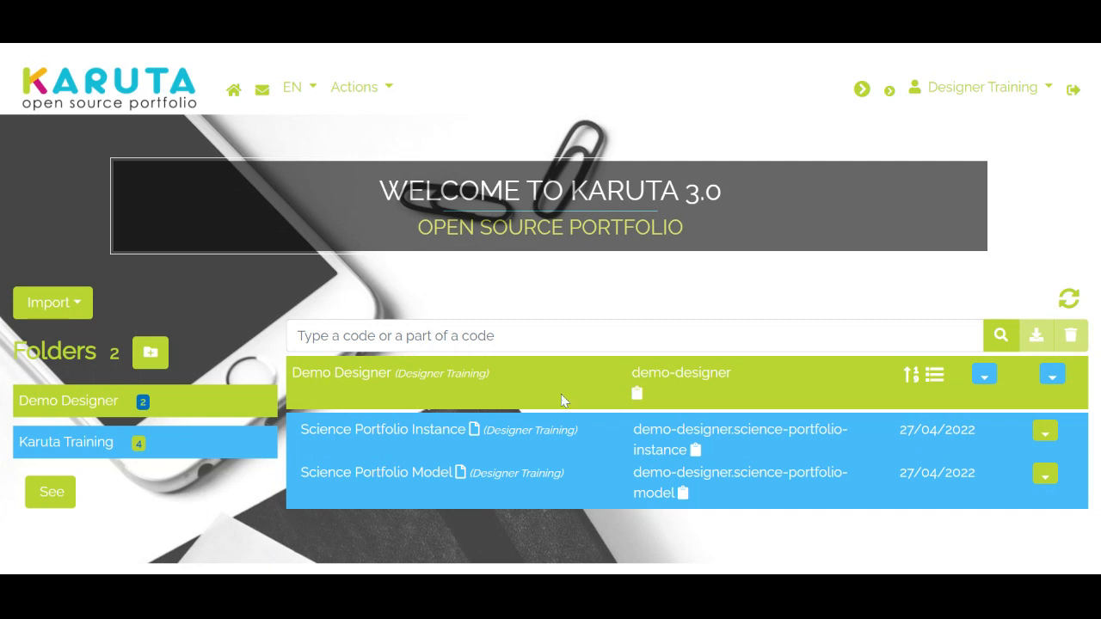
click(984, 376)
mouse_move(846, 351)
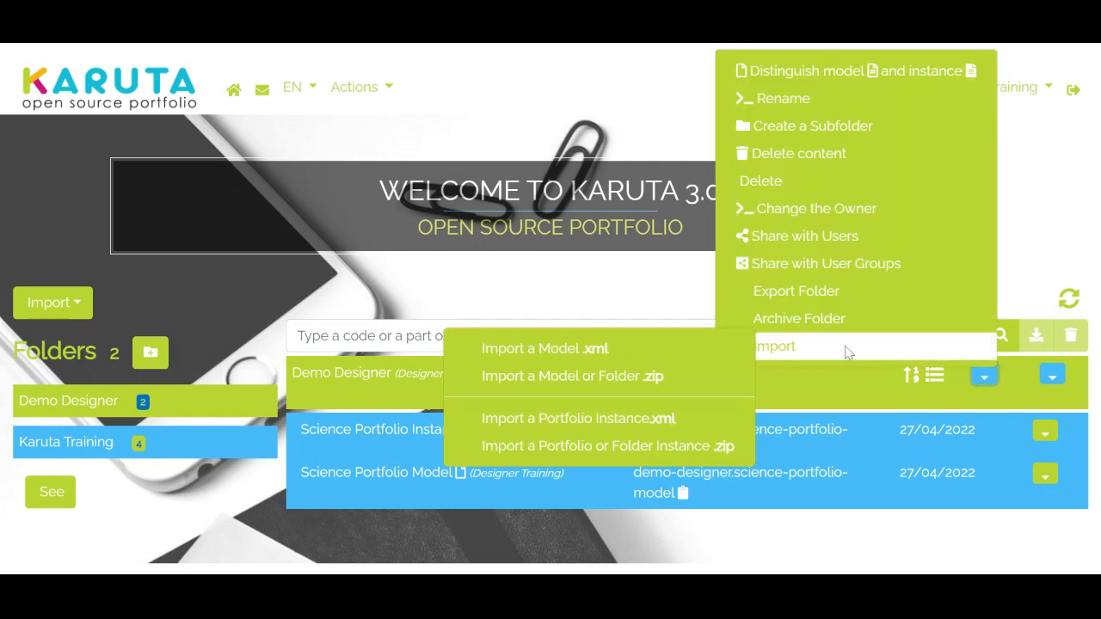
click(532, 353)
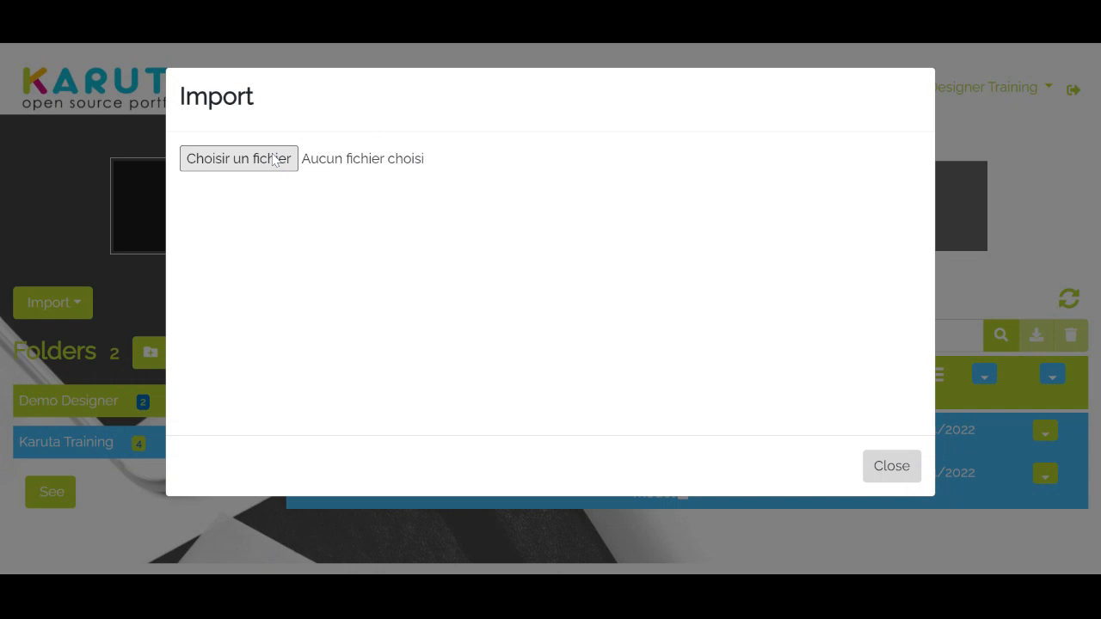
click(273, 159)
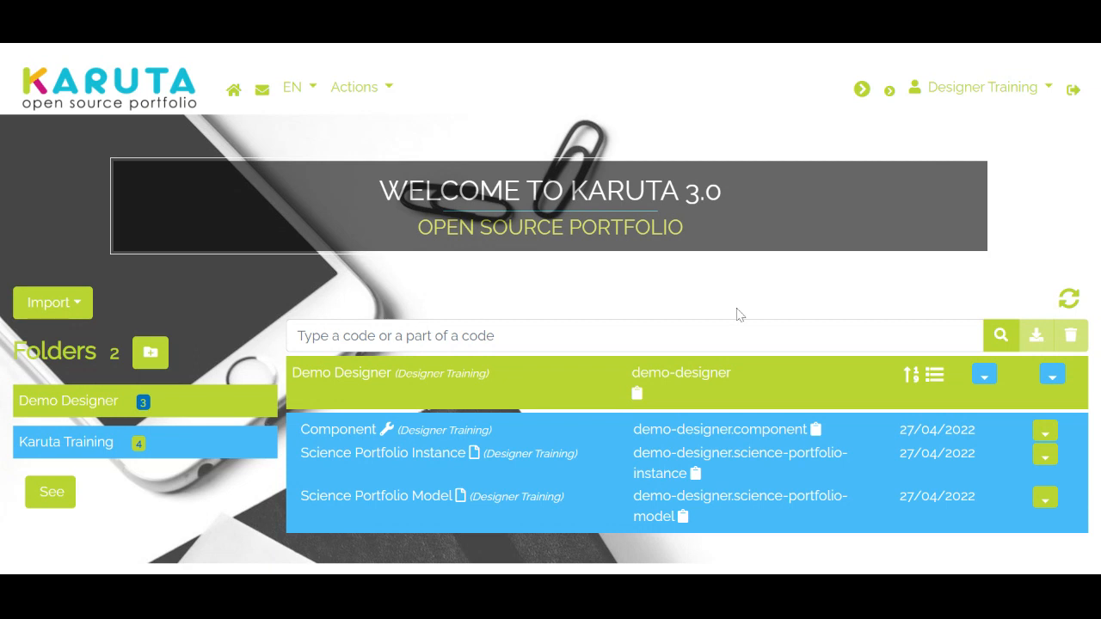
- Log out of the designer account, log in as science-student with the account password, and dismiss the edit mode notice
click(1074, 90)
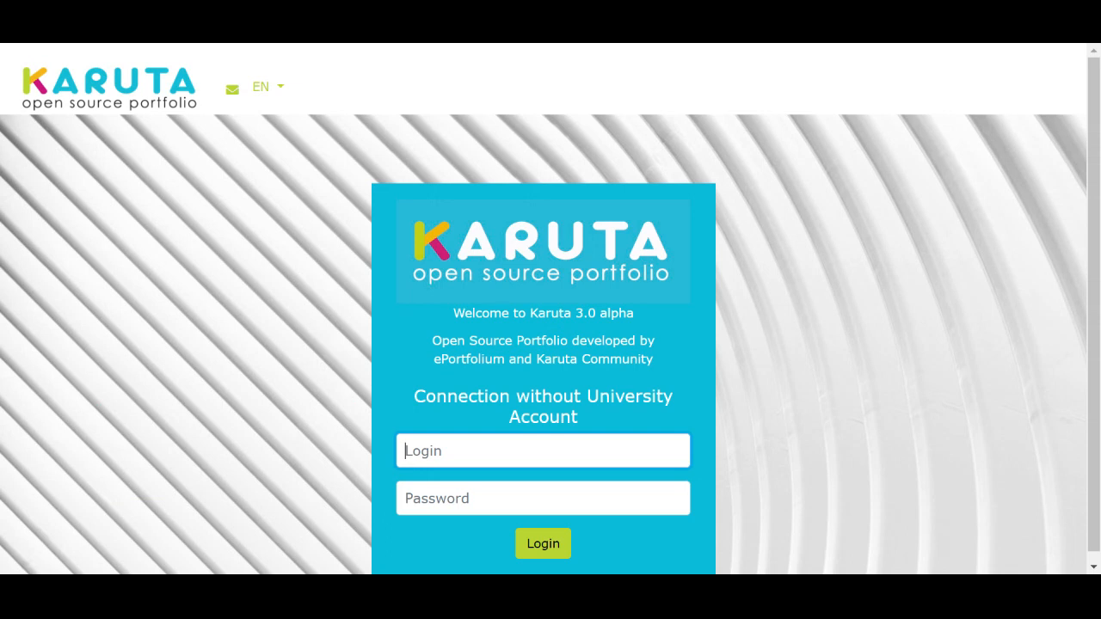
text(science-student)
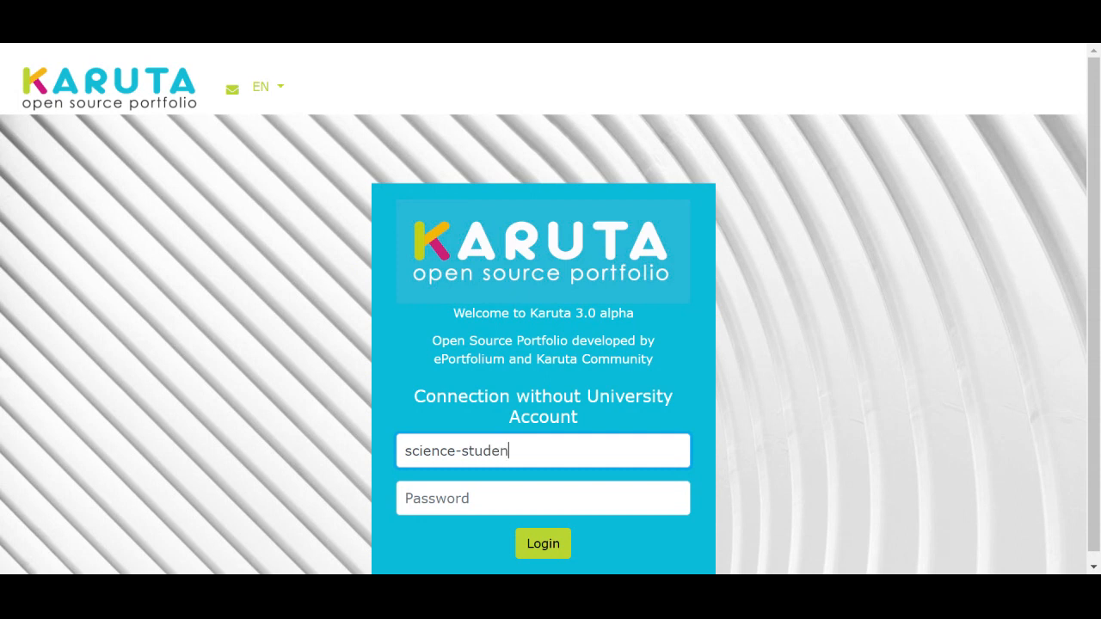
key(Tab)
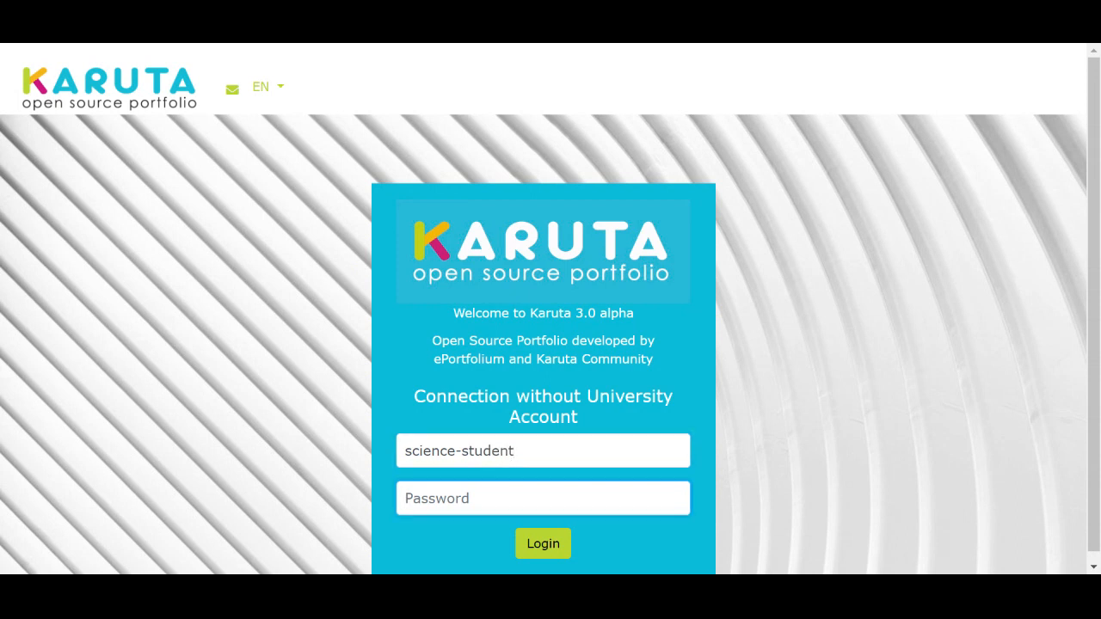
text(**************)
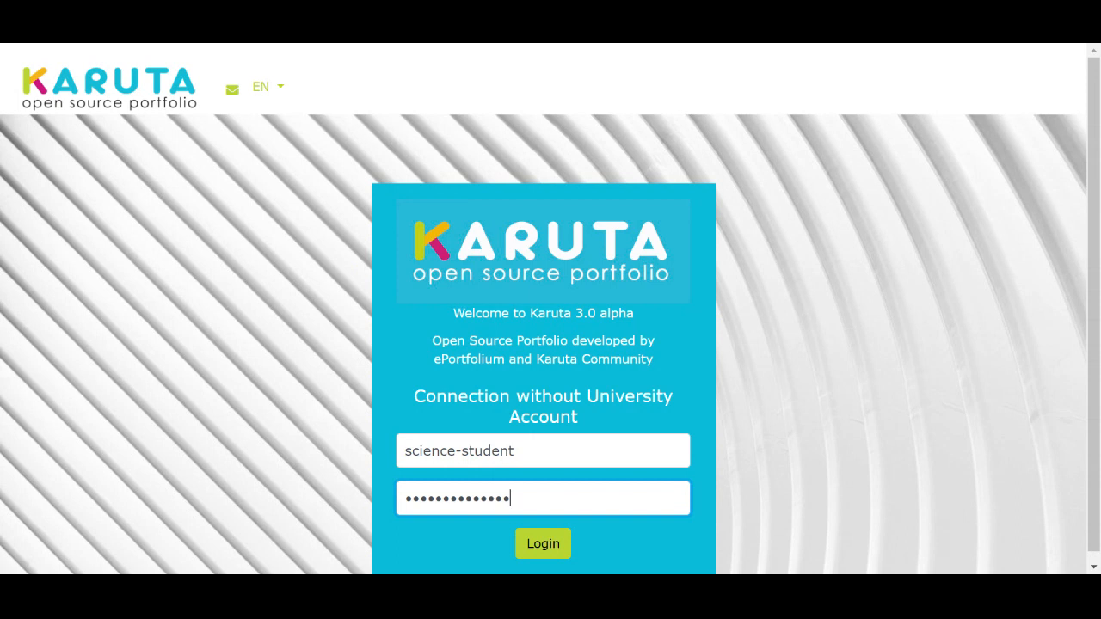
text(*)
click(543, 545)
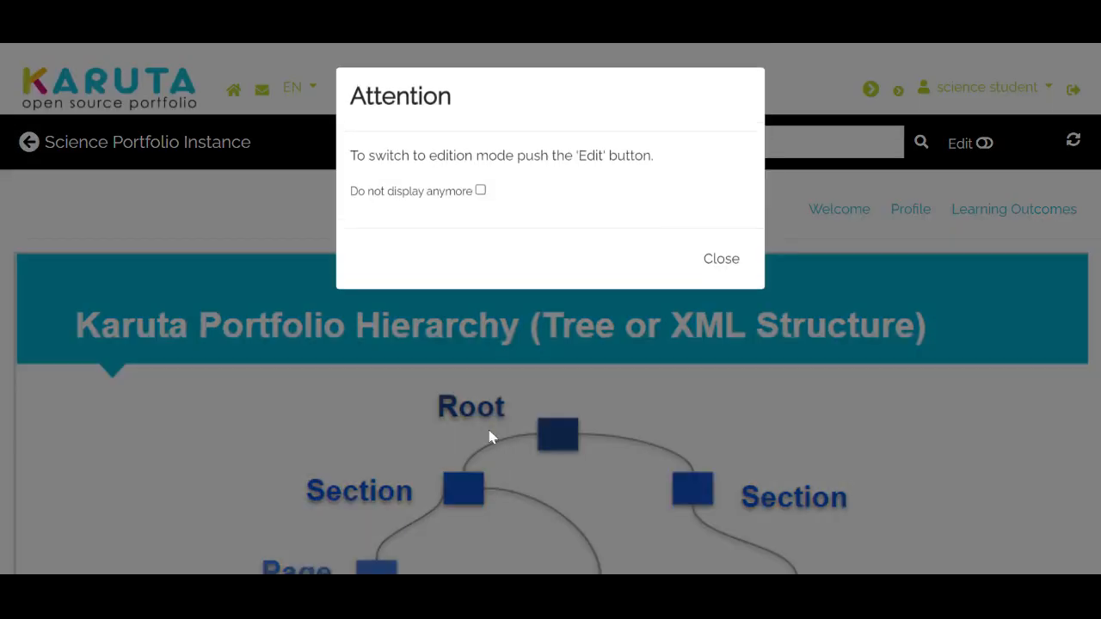
click(728, 266)
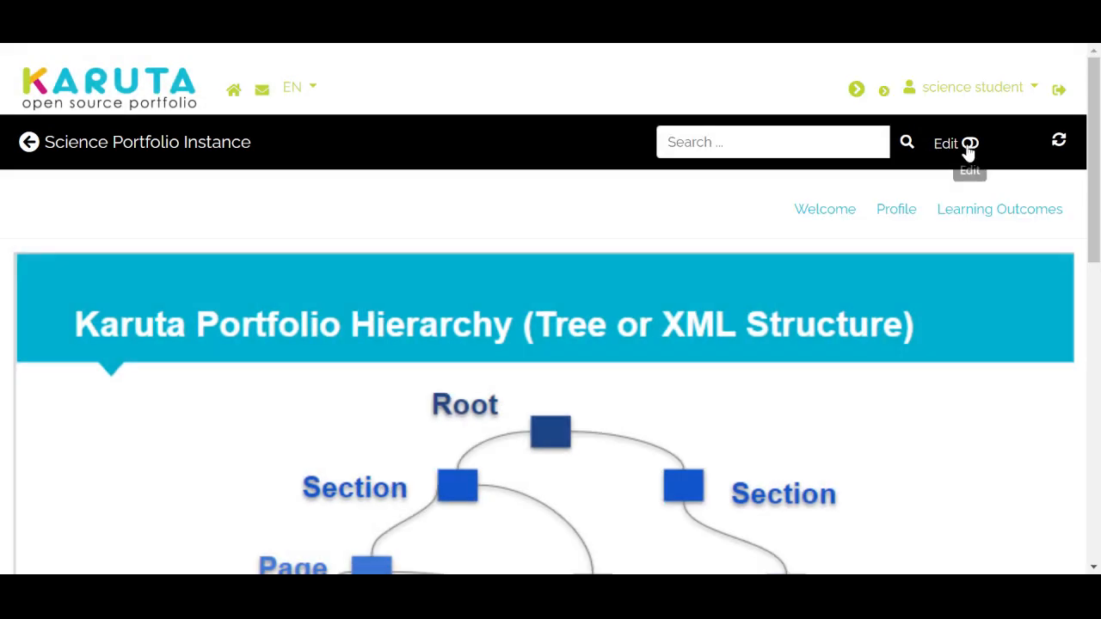
- Switch the Science Portfolio Instance to edit mode and open the Lo 1: Civic Engagement page under Learning Outcomes
click(969, 144)
scroll(509, 376, down, 3)
scroll(509, 379, up, 3)
mouse_move(972, 232)
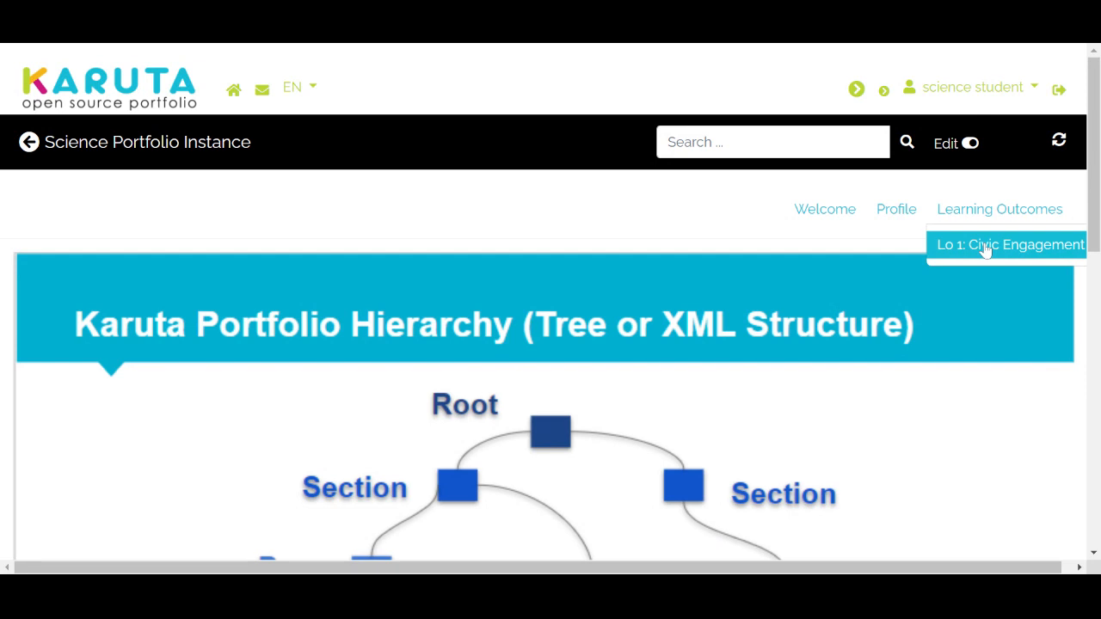
click(986, 248)
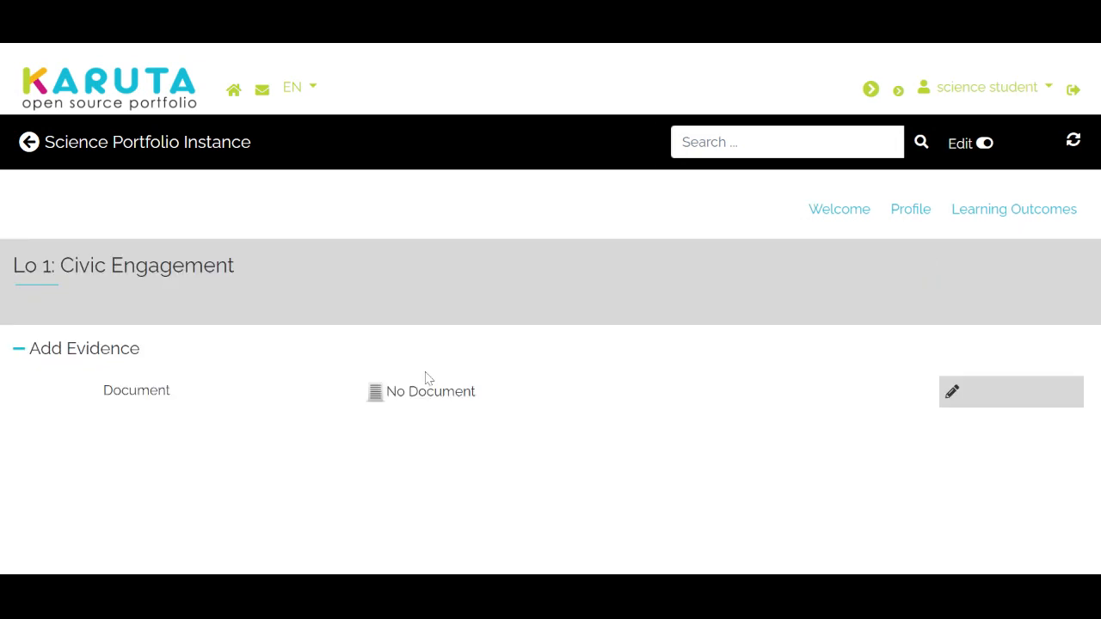
- Open the file upload for the Document under Add Evidence and close it without adding a file
click(951, 396)
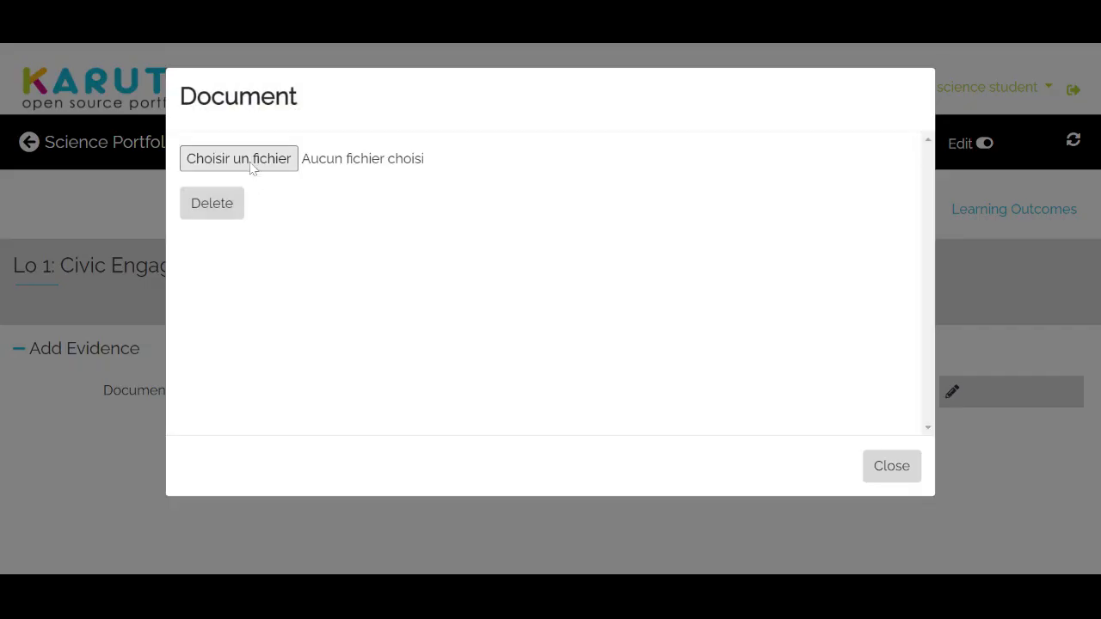
click(250, 168)
click(895, 477)
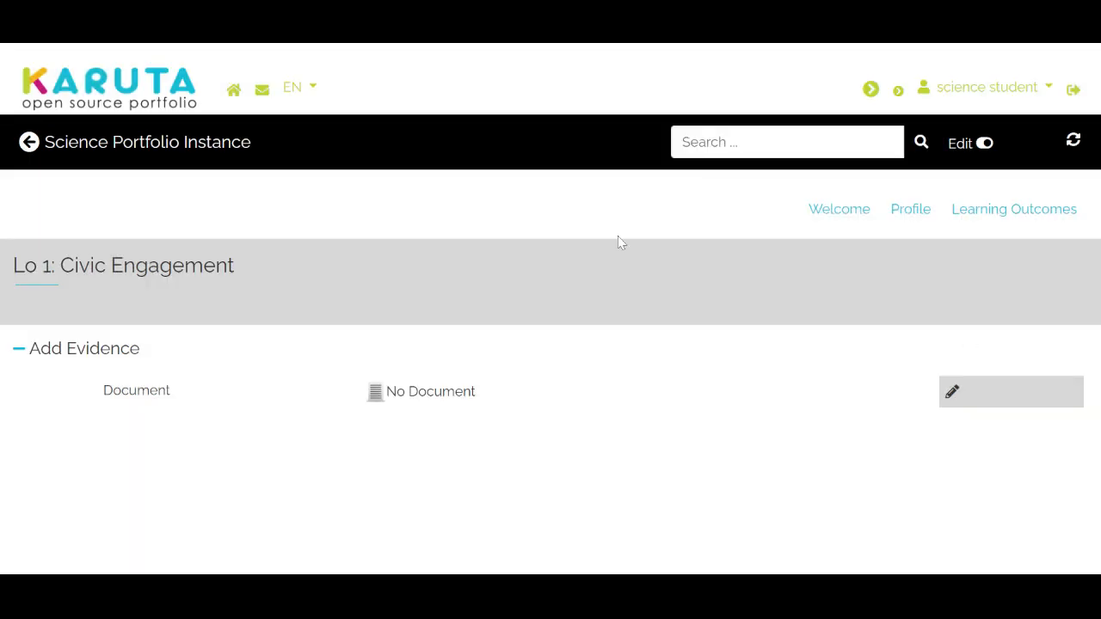
- Log out of the student account and look over the login page, including its password recovery and sign-up options
click(1075, 91)
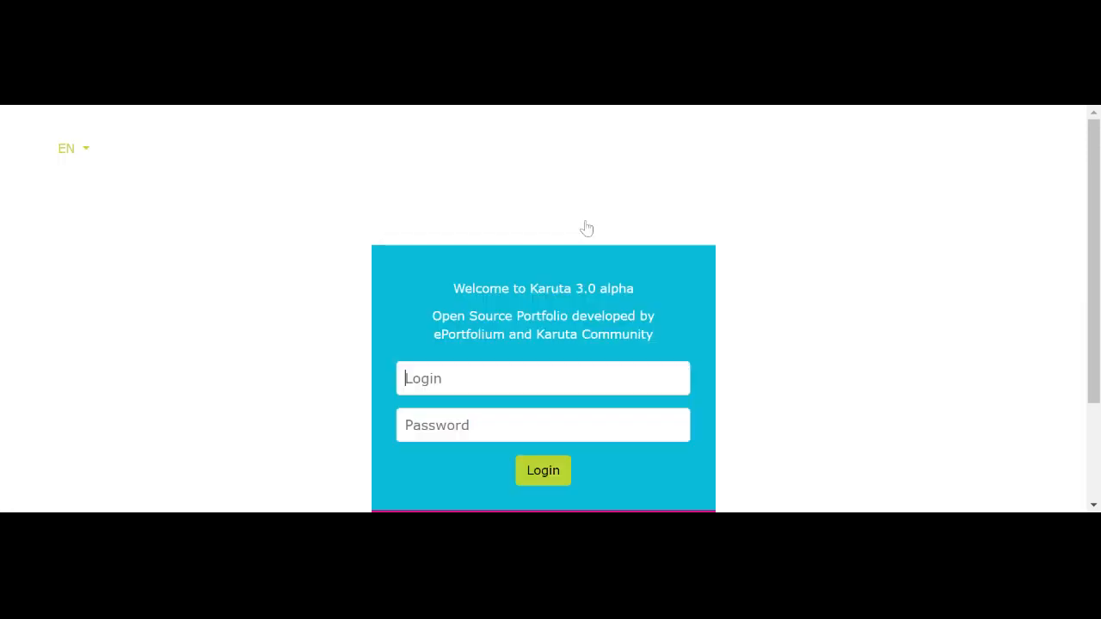
scroll(672, 229, down, 1)
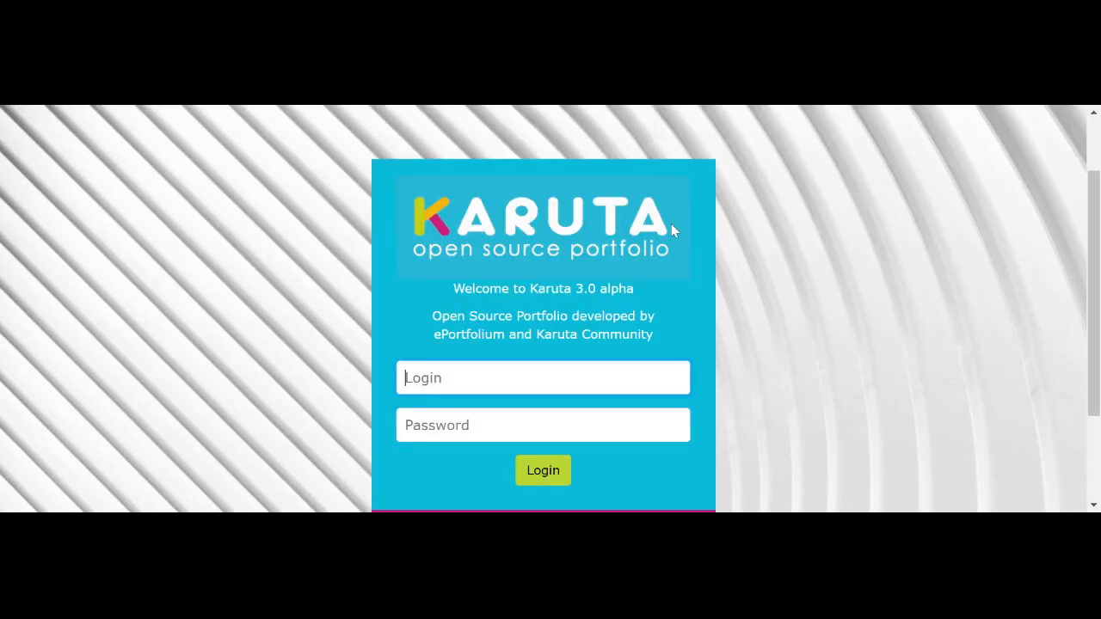
scroll(693, 243, down, 1)
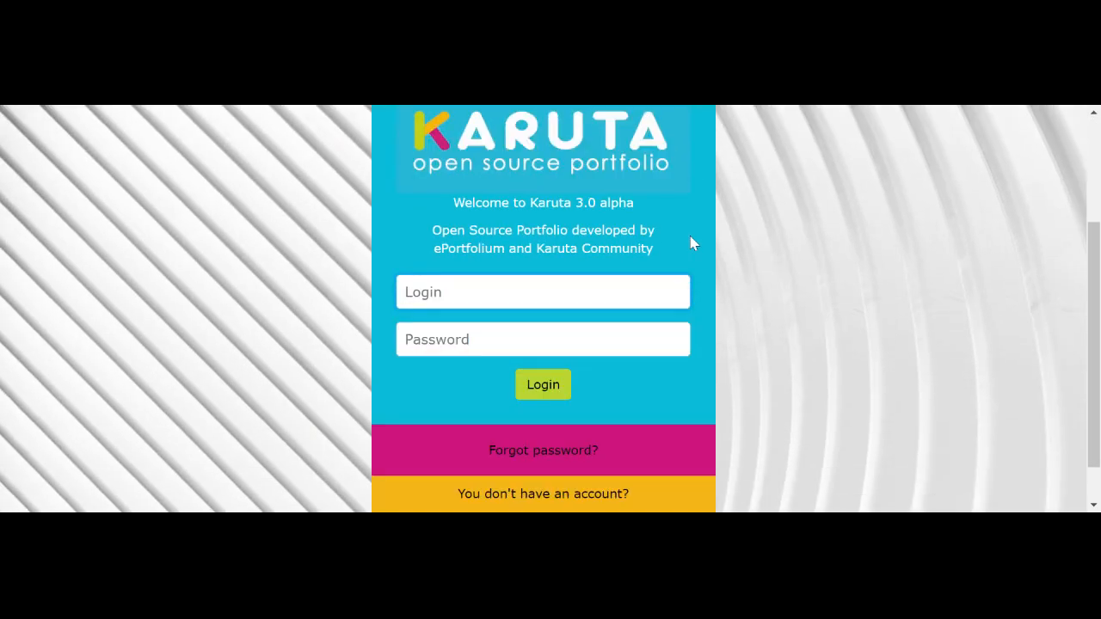
scroll(691, 250, down, 1)
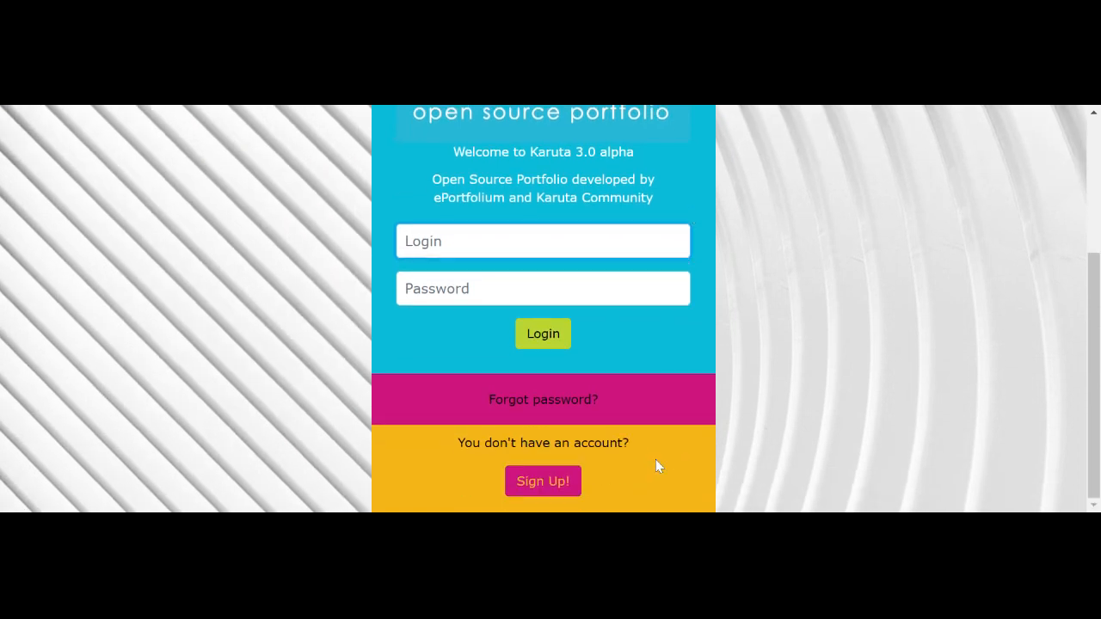
scroll(571, 492, up, 1)
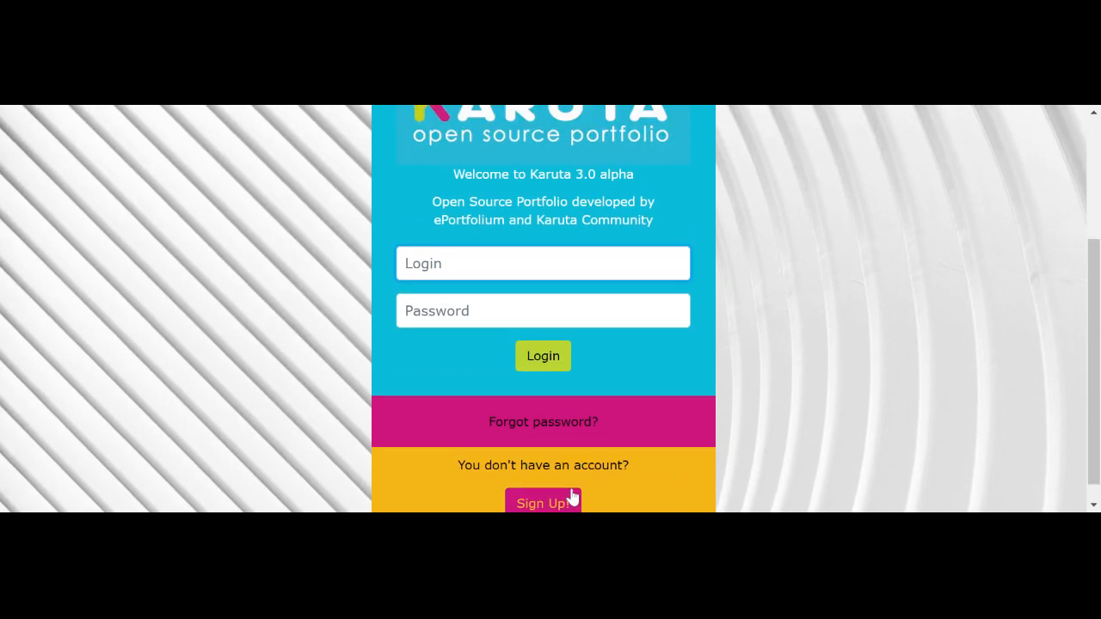
scroll(570, 492, up, 2)
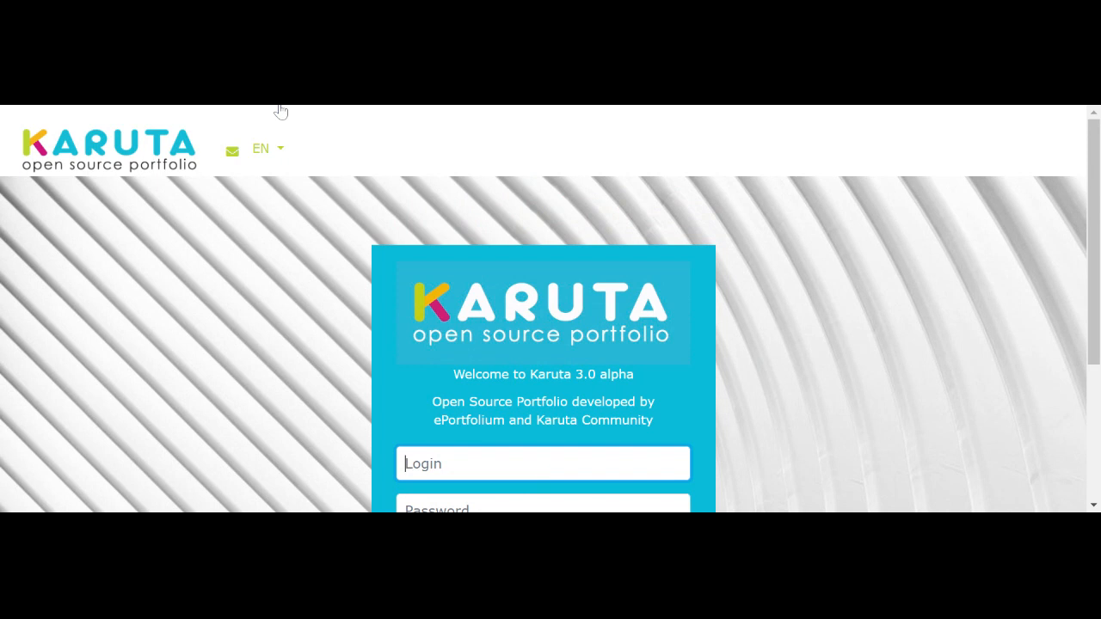